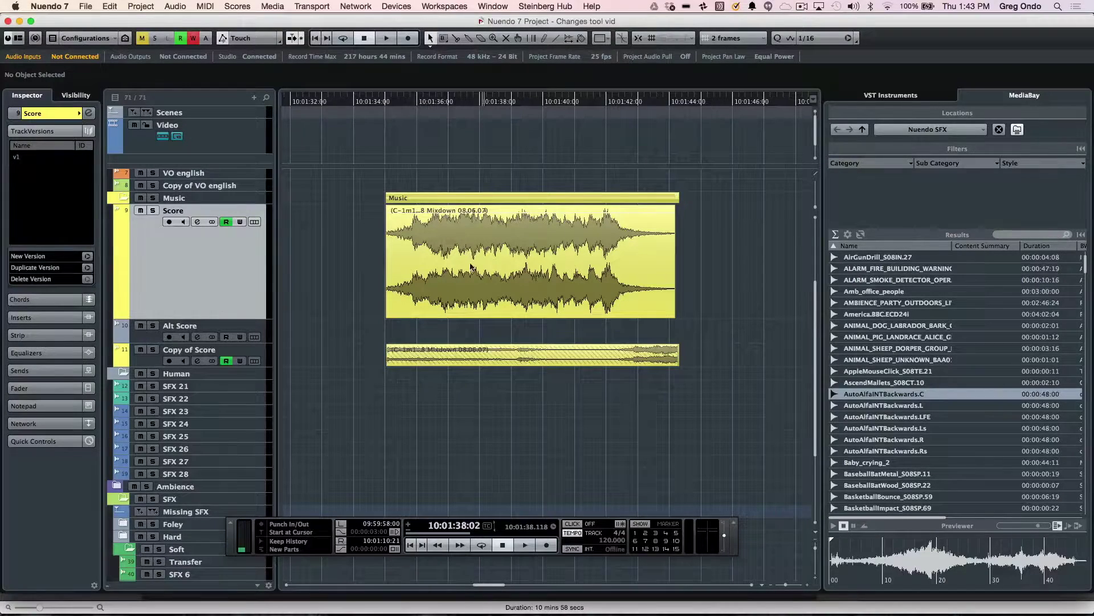
- Cycle through the editing tools with keys 3 to 6, then return to Object Selection with 1
click(431, 39)
key(3)
key(4)
key(5)
key(6)
key(1)
- Try the right-click tool box a few times, pick Object Selection, then open the Nuendo 7 menu
right_click(434, 161)
click(433, 161)
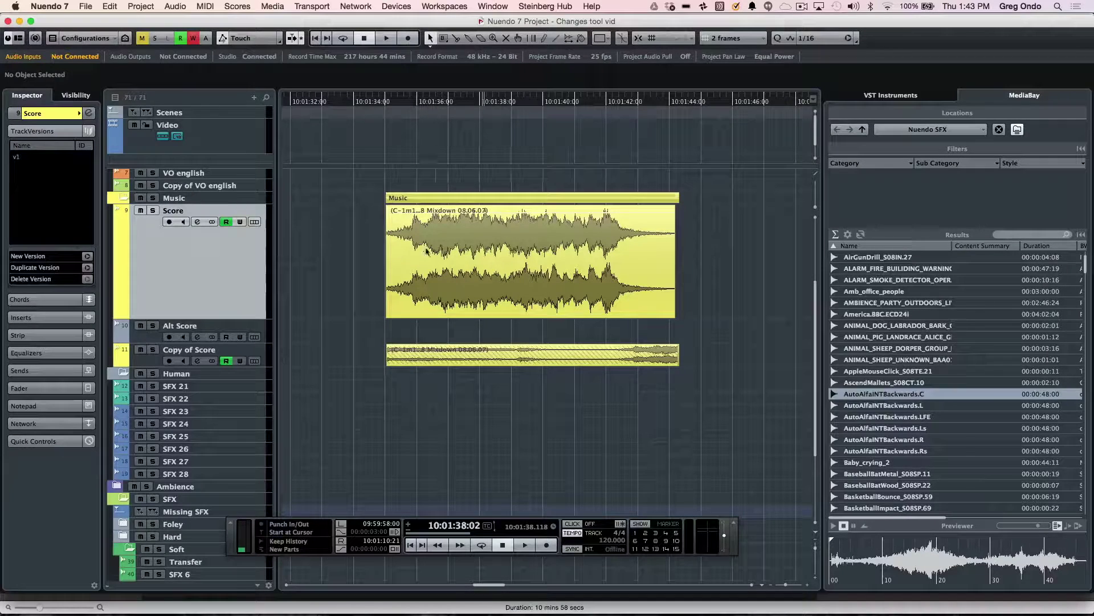
right_click(420, 319)
click(421, 319)
right_click(505, 453)
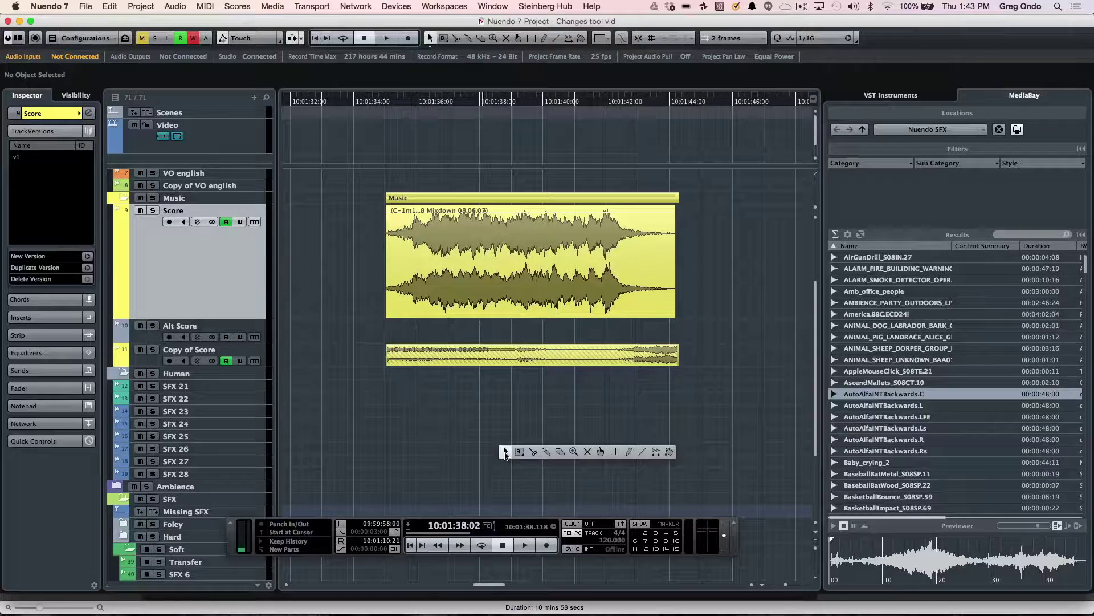
click(505, 454)
click(63, 6)
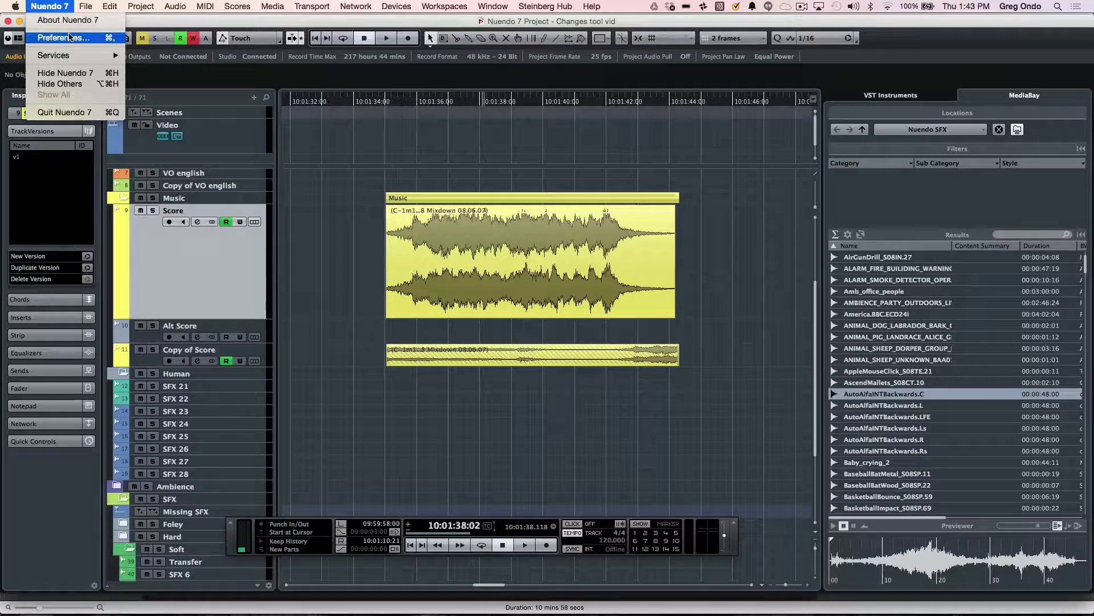
- In Preferences > Editing > Tools, turn off Pop-up Toolbox on Right Click
click(70, 38)
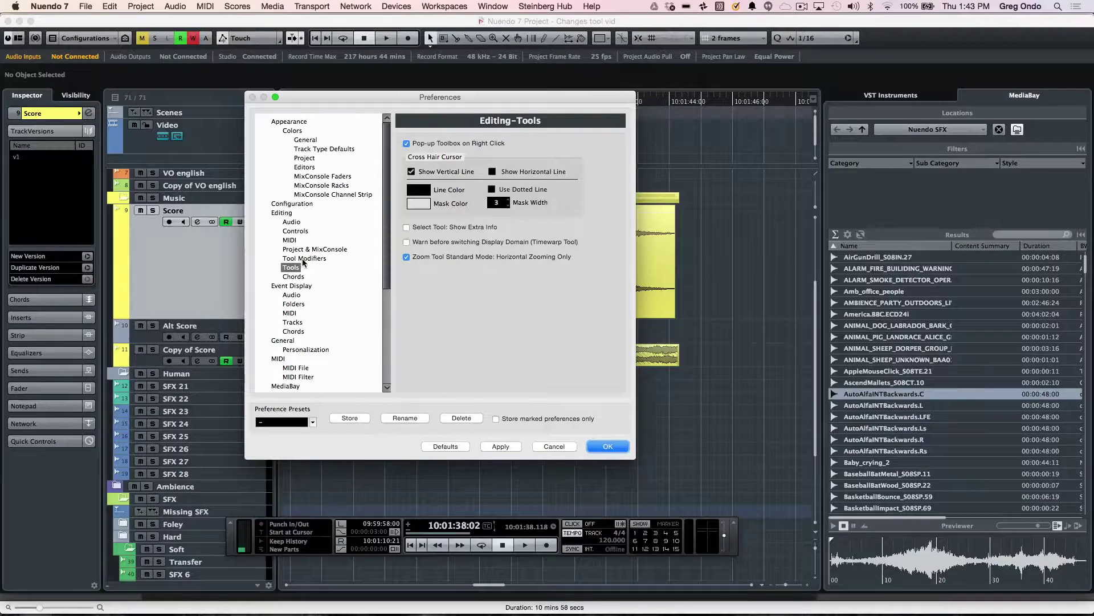
click(406, 144)
click(615, 447)
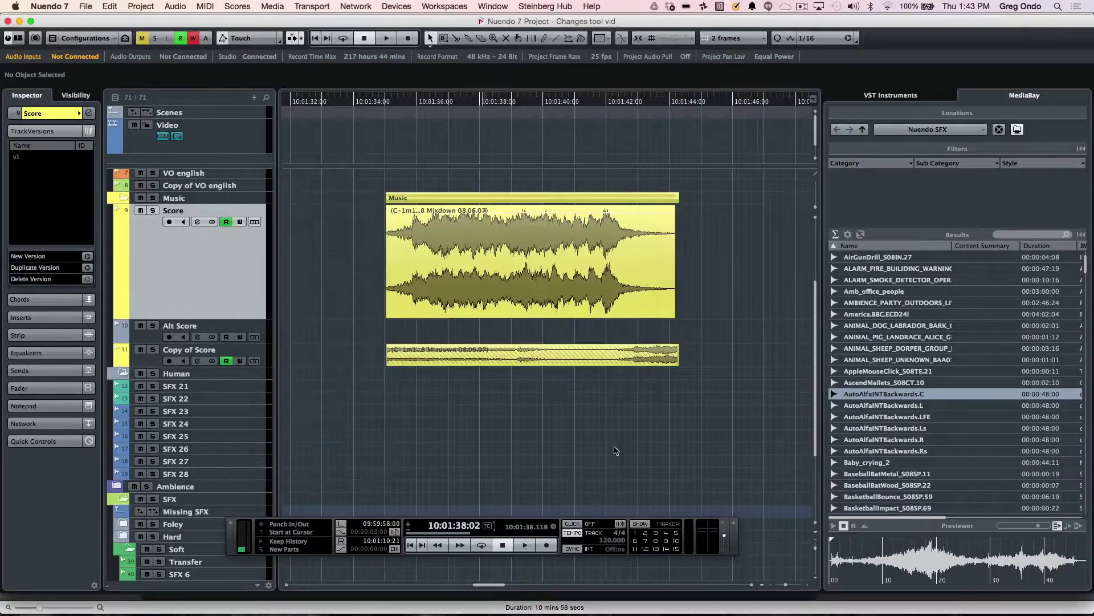
- Bring up the project's full right-click context menu and browse its submenus
right_click(370, 187)
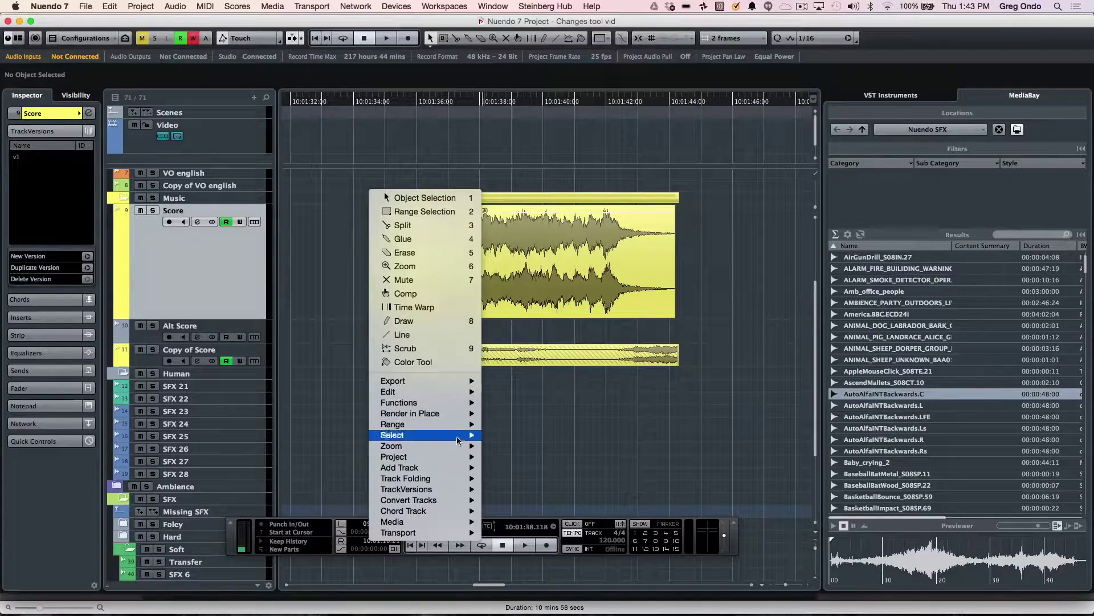
mouse_move(459, 456)
mouse_move(459, 409)
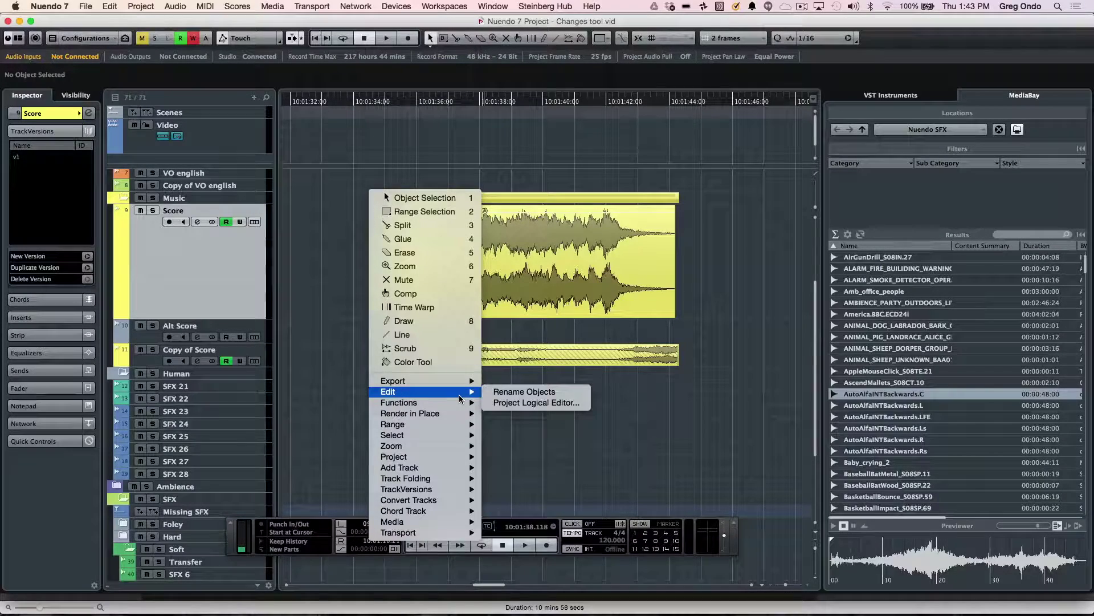
click(349, 281)
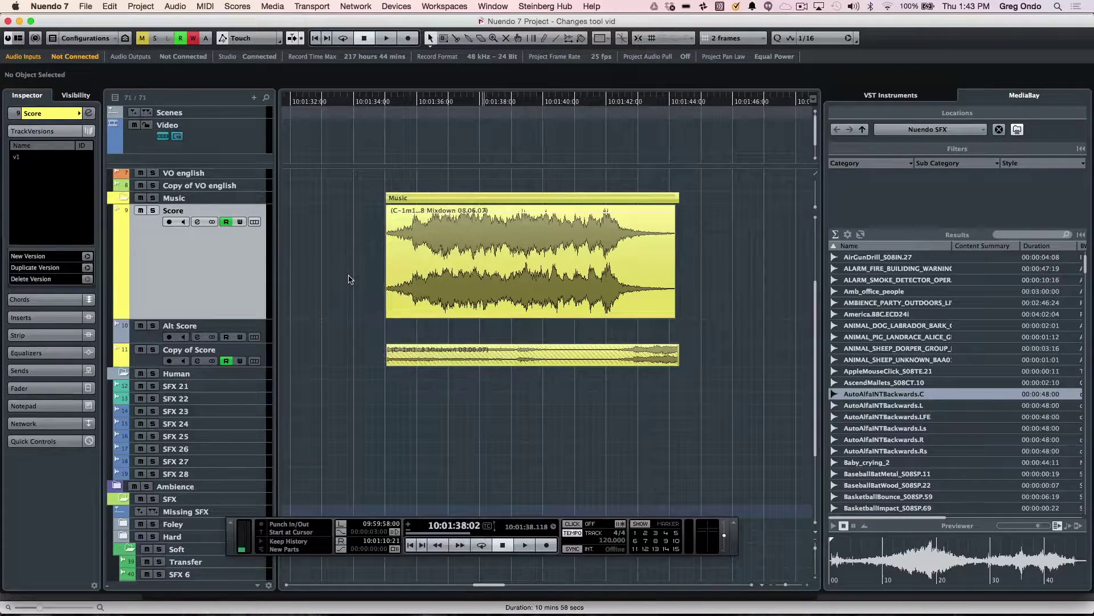
- Choose Object Selection from the project's right-click context menu
right_click(343, 233)
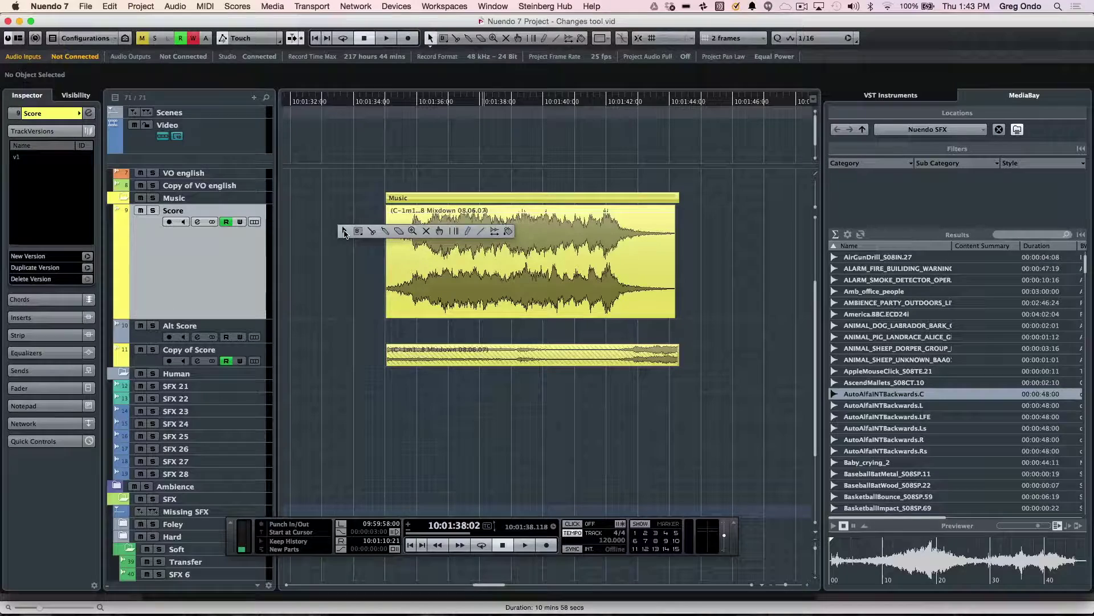
click(344, 233)
right_click(344, 234)
click(344, 234)
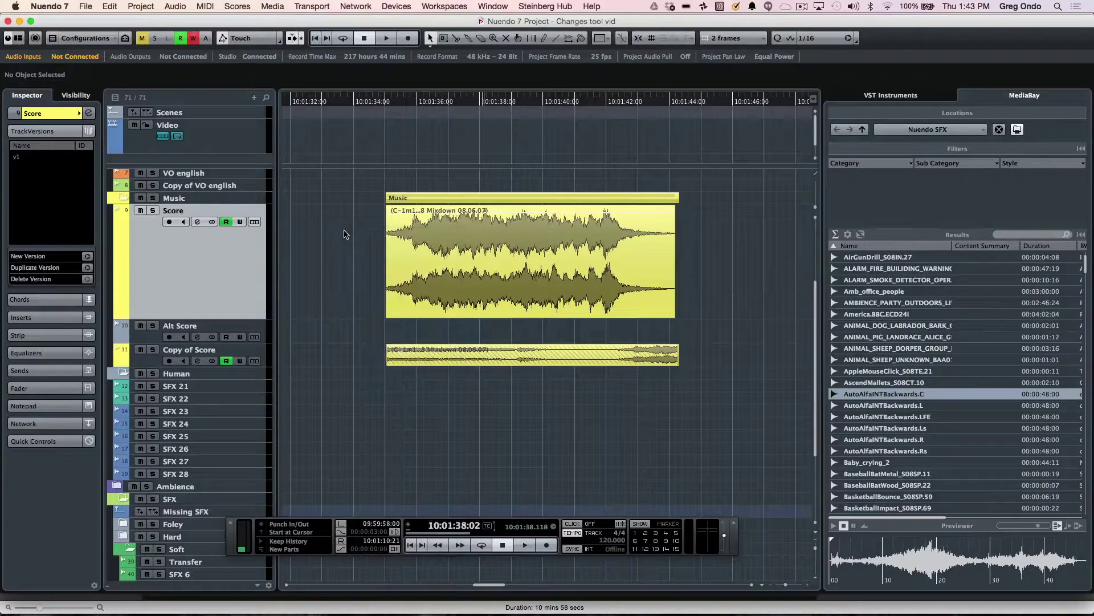
ctrl+right_click(343, 233)
click(344, 234)
right_click(343, 234)
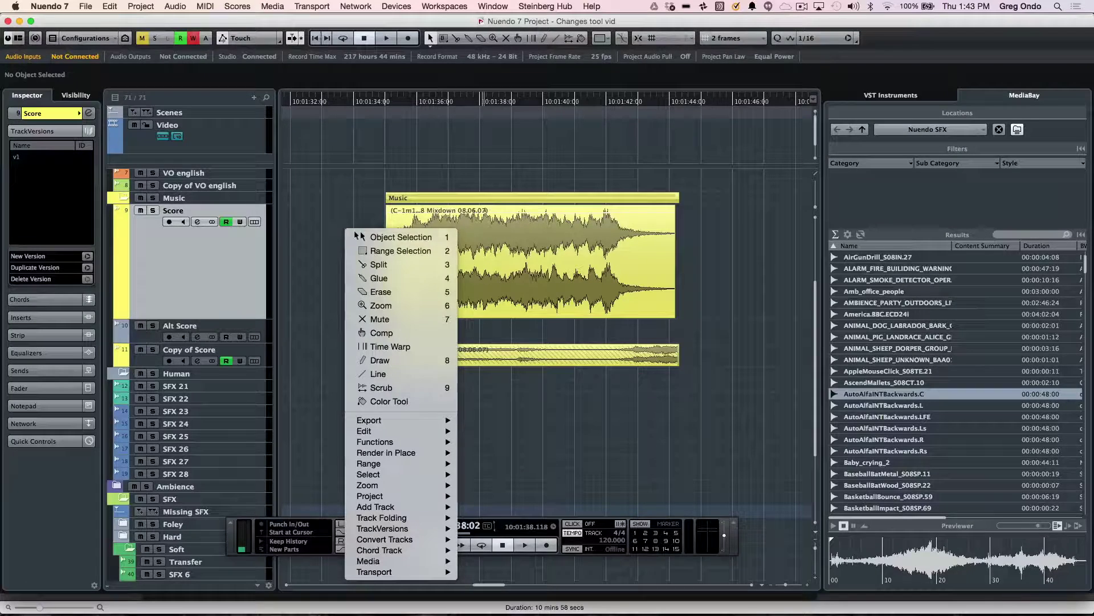
click(370, 238)
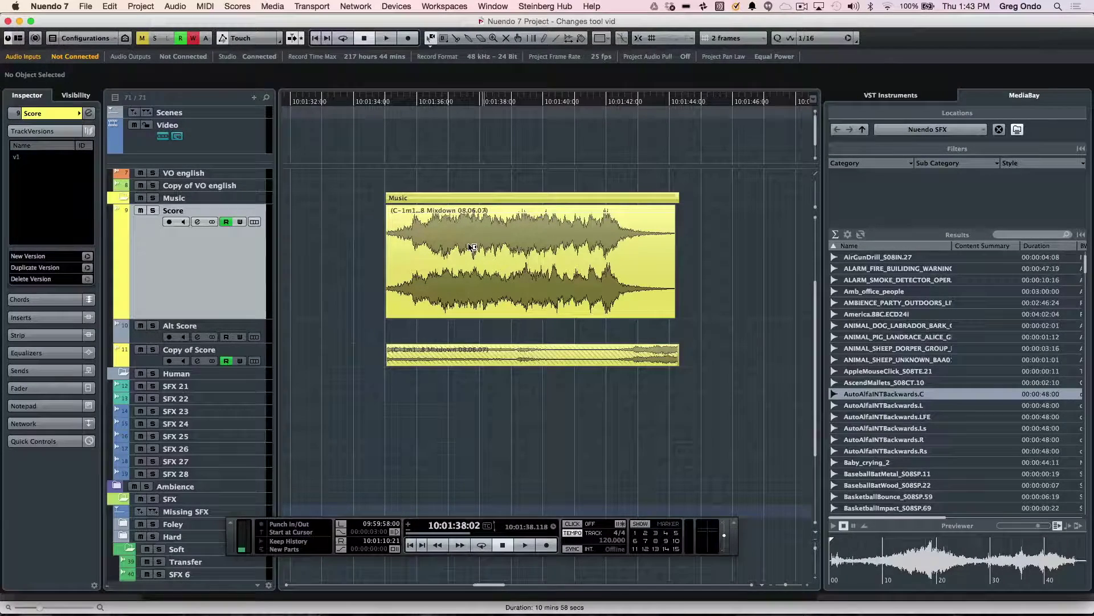
- Set event resizing to Normal Sizing and nudge the Score event slightly earlier
click(430, 38)
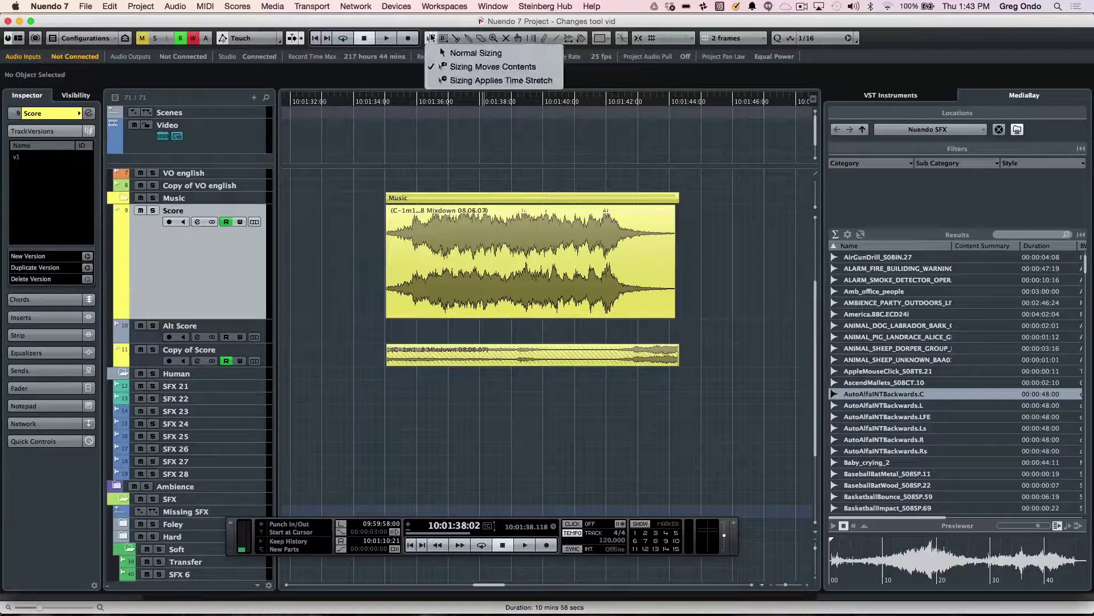
click(467, 47)
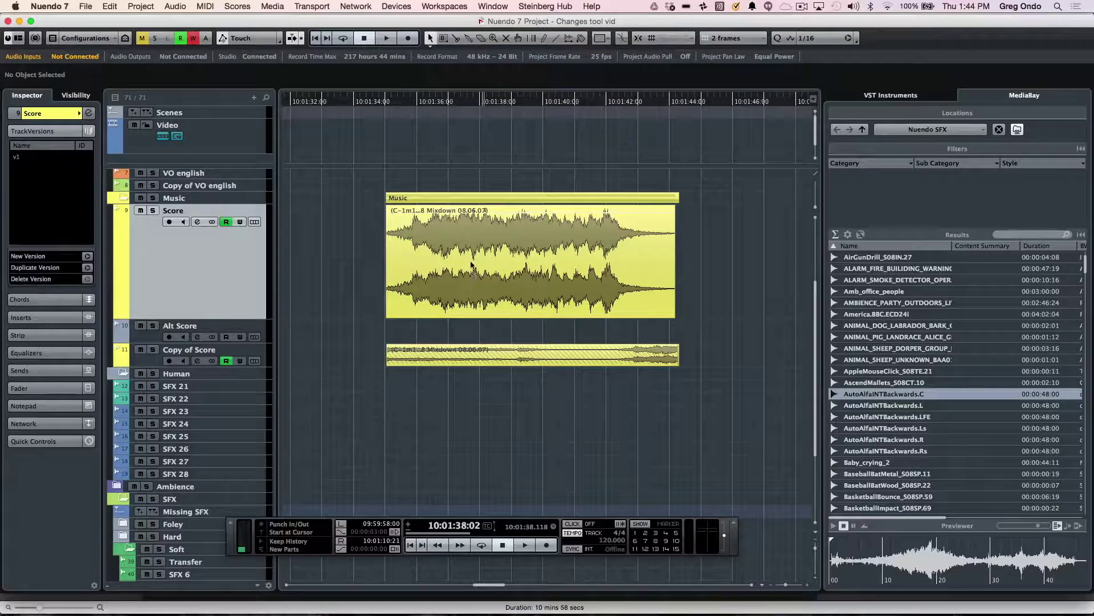
mouse_move(471, 264)
mouse_down()
mouse_move(435, 264)
mouse_move(465, 264)
mouse_up()
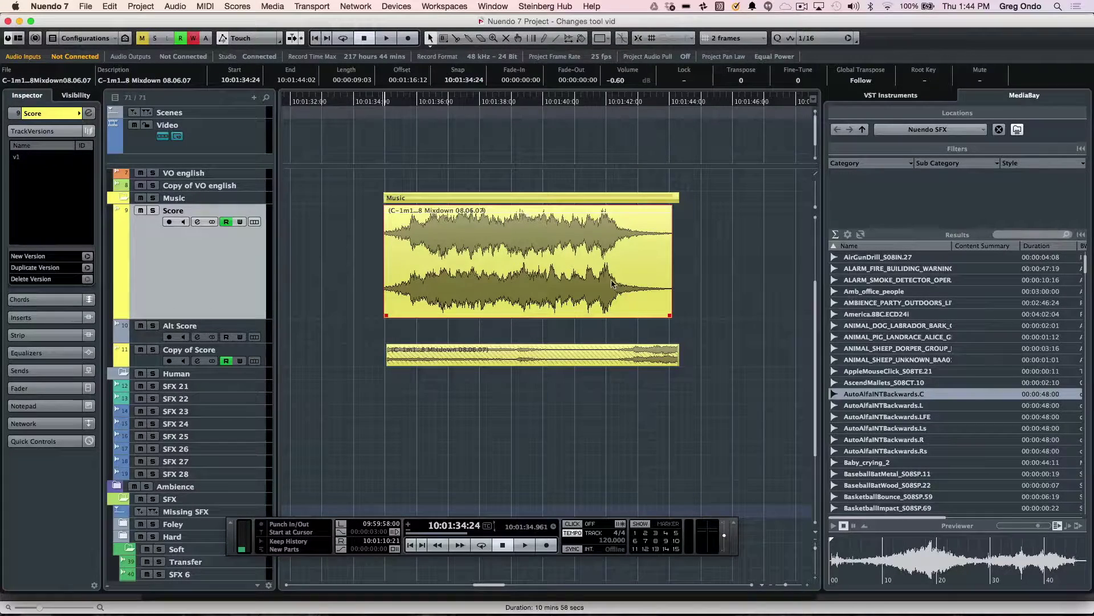
- Switch the ruler display format to Bars+Beats
right_click(547, 97)
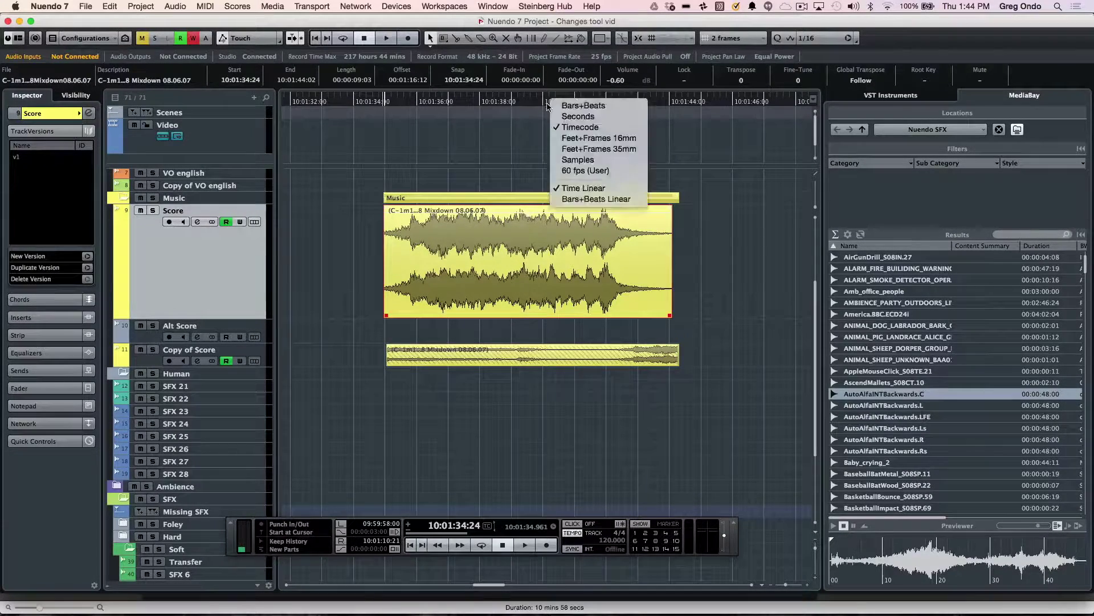
key(Escape)
right_click(568, 106)
click(593, 198)
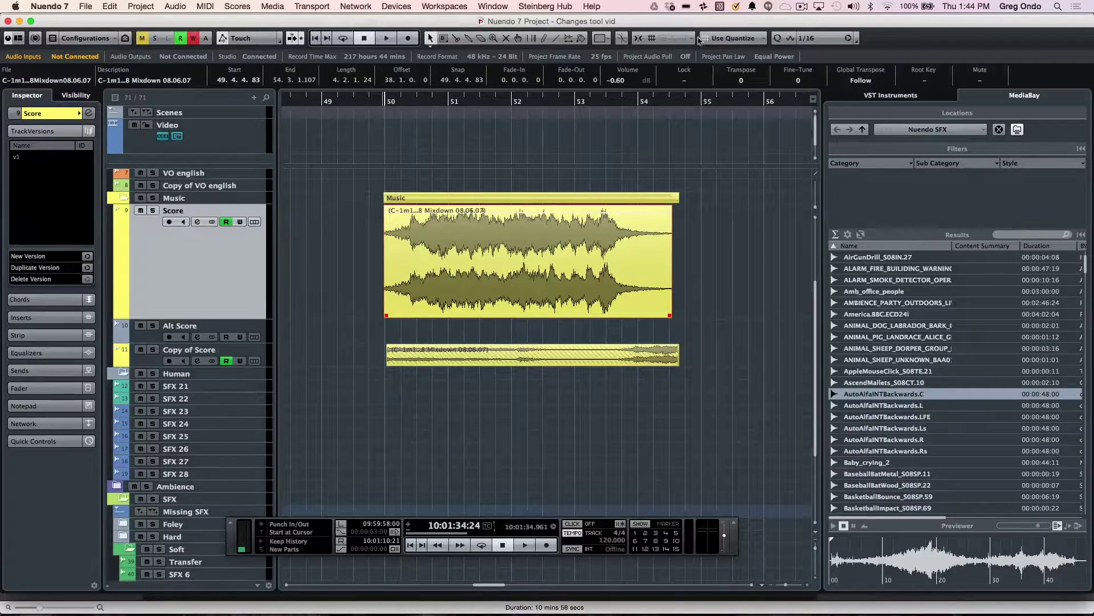
- Snap to whole bars and move the Score event to start at bar 50
click(709, 39)
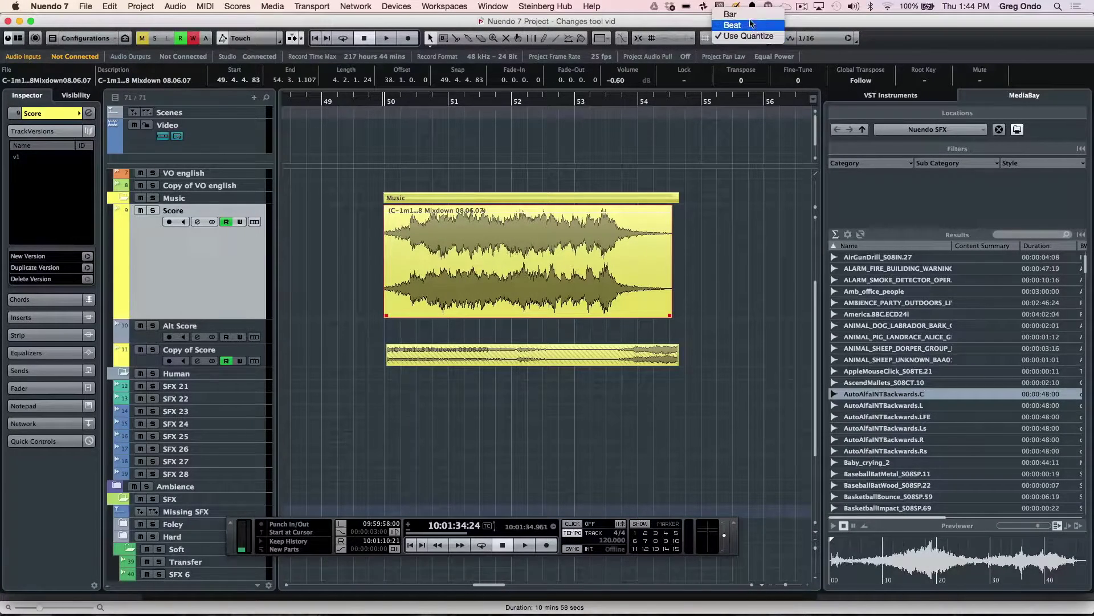
click(752, 20)
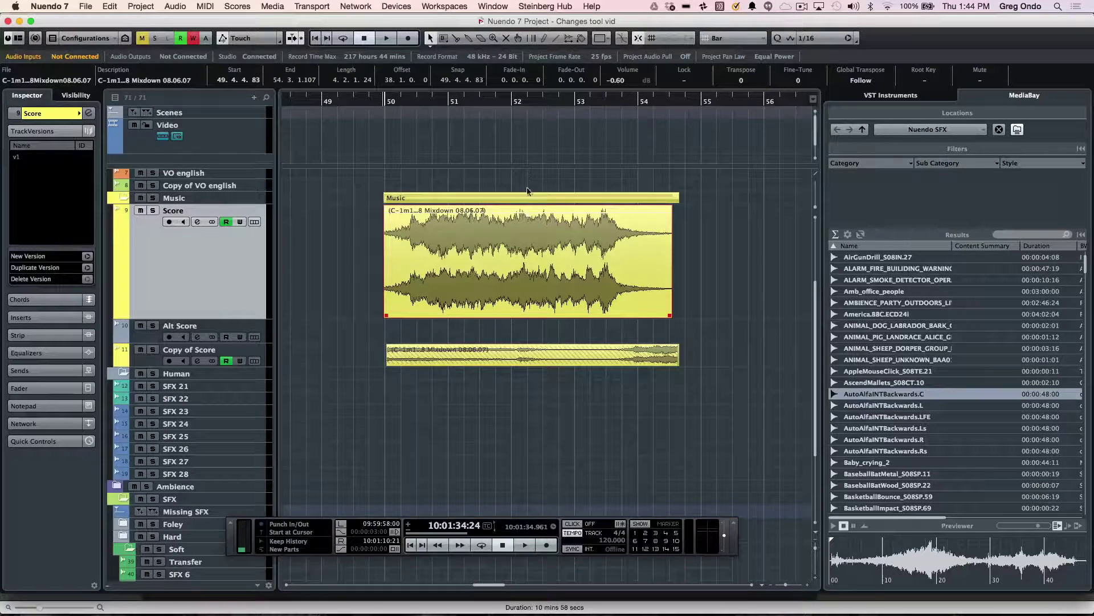
mouse_move(494, 242)
mouse_down()
mouse_move(548, 243)
mouse_move(483, 249)
mouse_up()
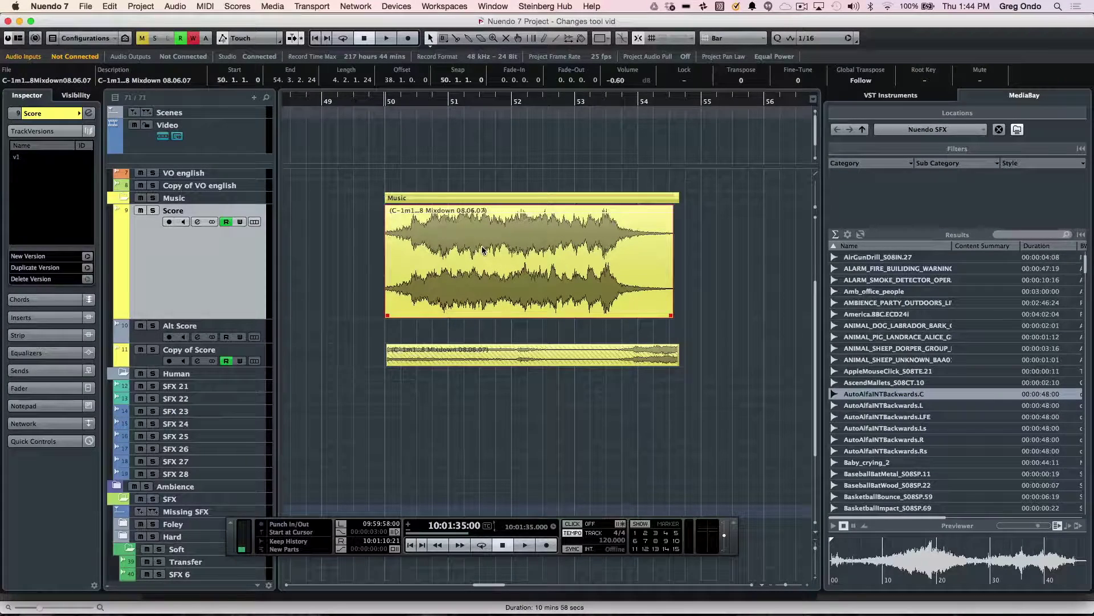
- Set the grid to Beat, undo two stray moves of the Score event, and adjust its volume
click(729, 38)
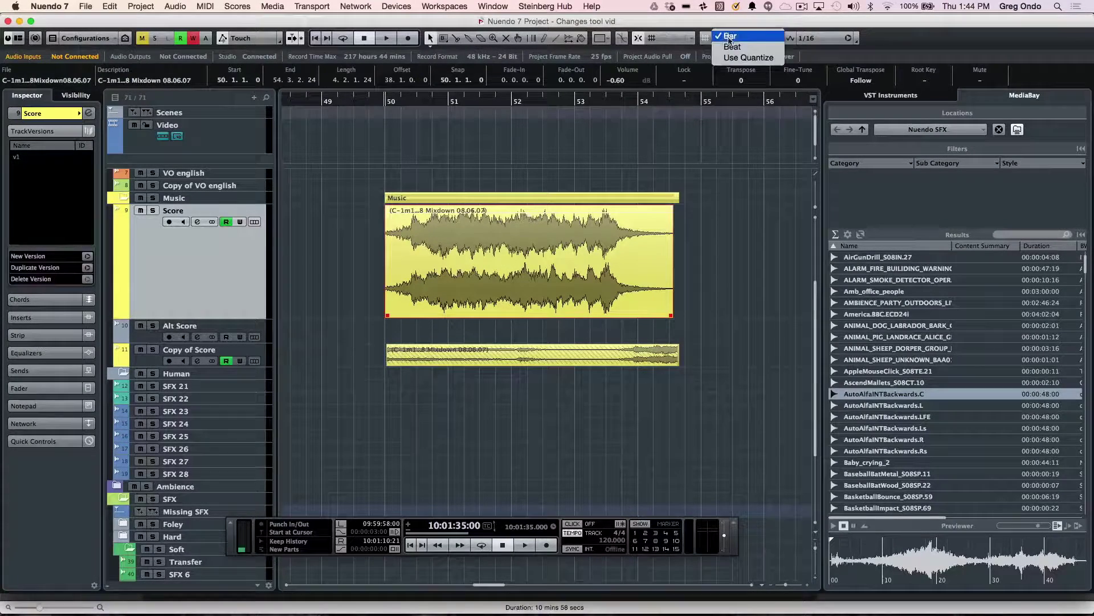
click(732, 47)
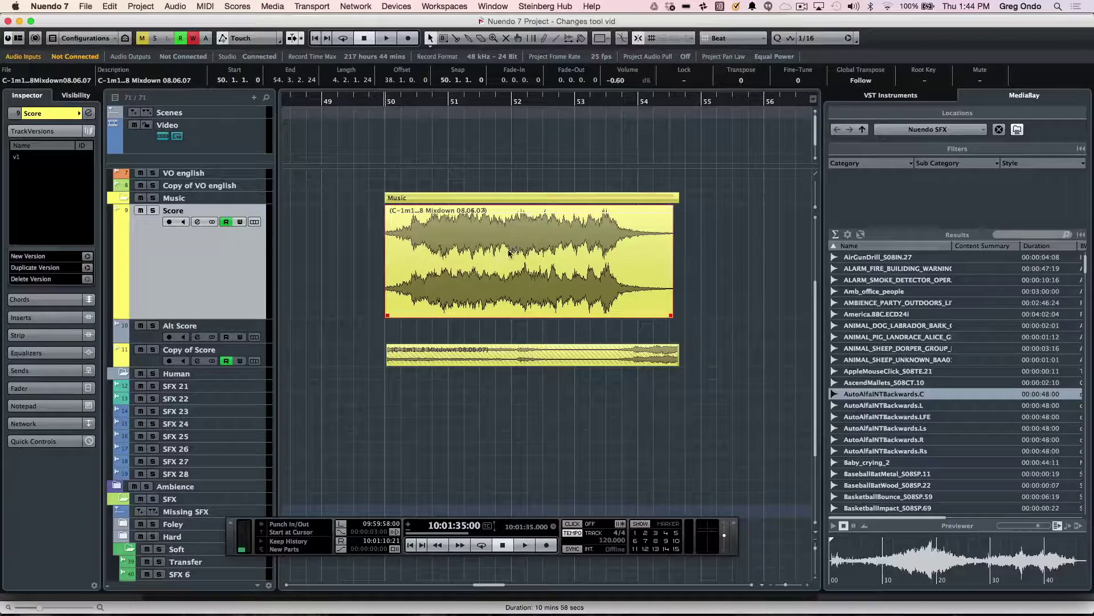
drag(509, 252, 526, 250)
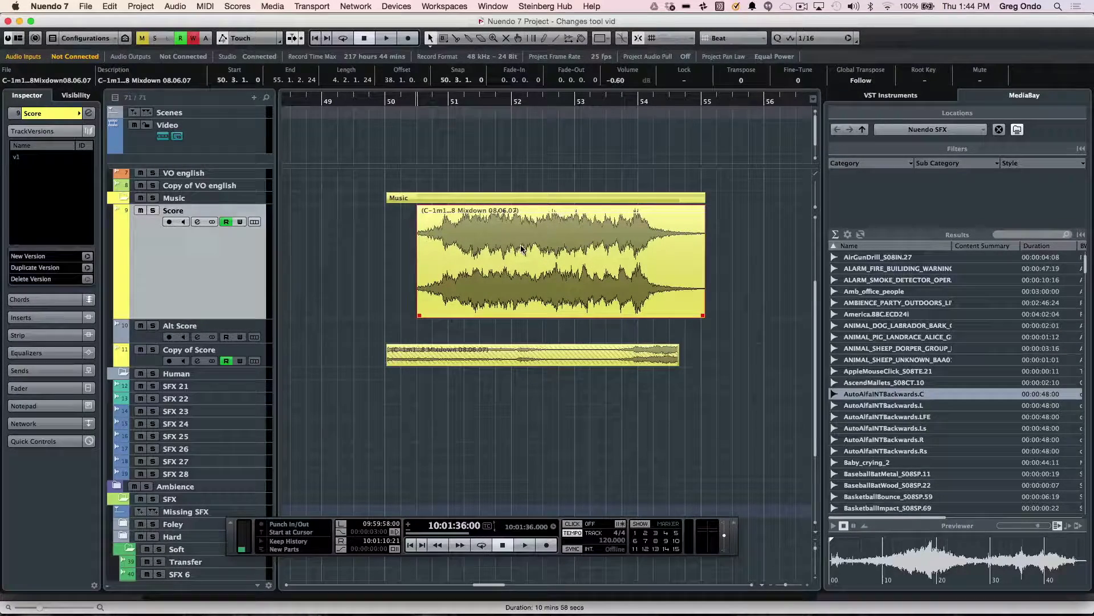
key(super+z)
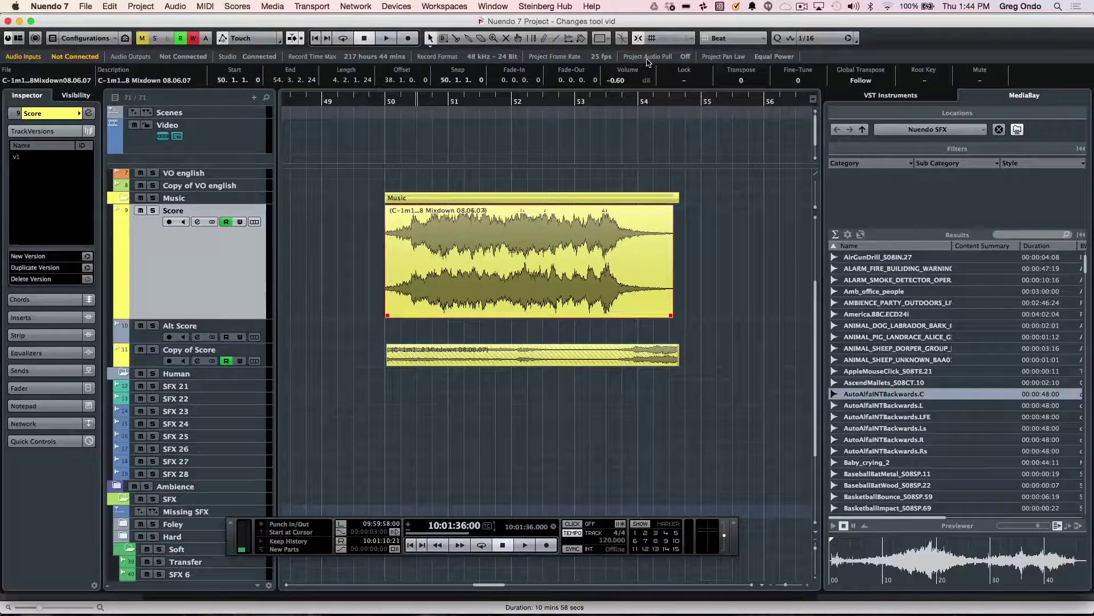
drag(460, 257, 484, 266)
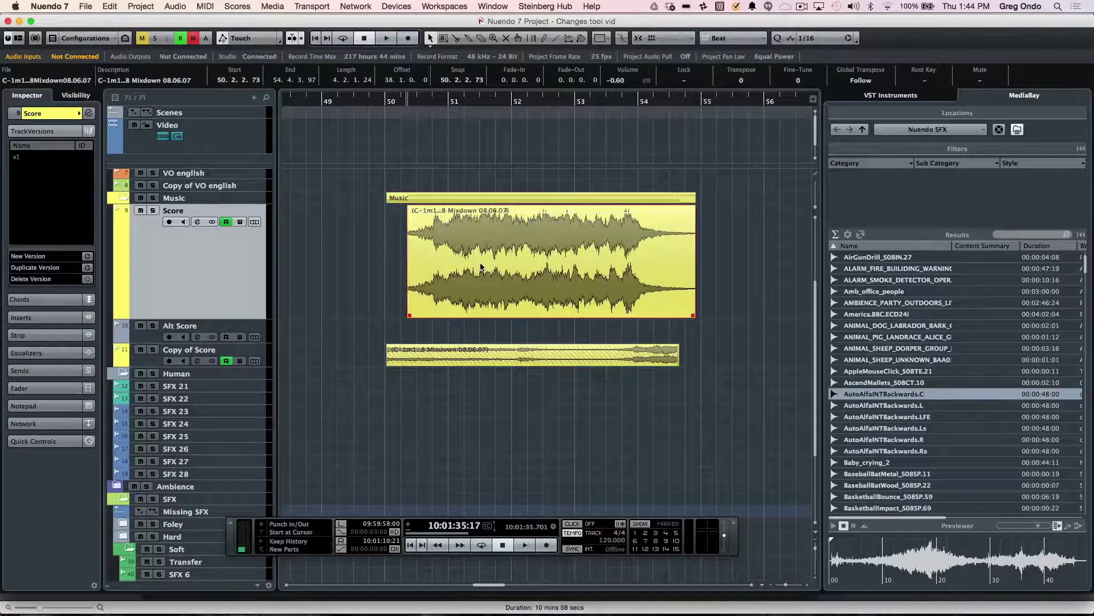
key(super+z)
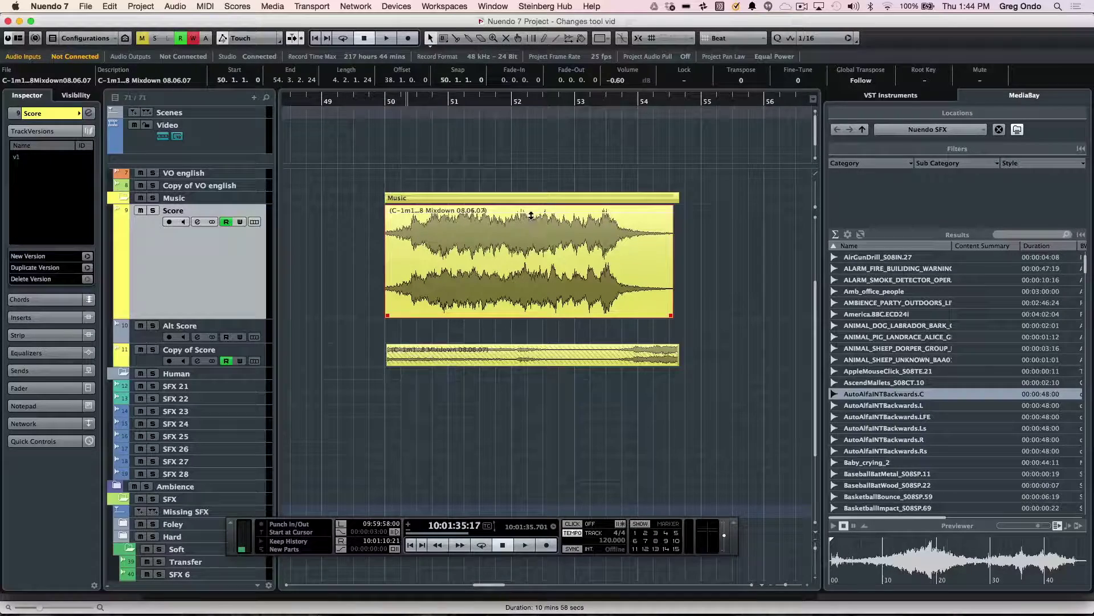
mouse_move(530, 208)
mouse_down()
mouse_move(530, 246)
mouse_move(530, 177)
mouse_move(529, 294)
mouse_move(529, 171)
mouse_move(516, 239)
mouse_move(510, 196)
mouse_move(510, 207)
mouse_up()
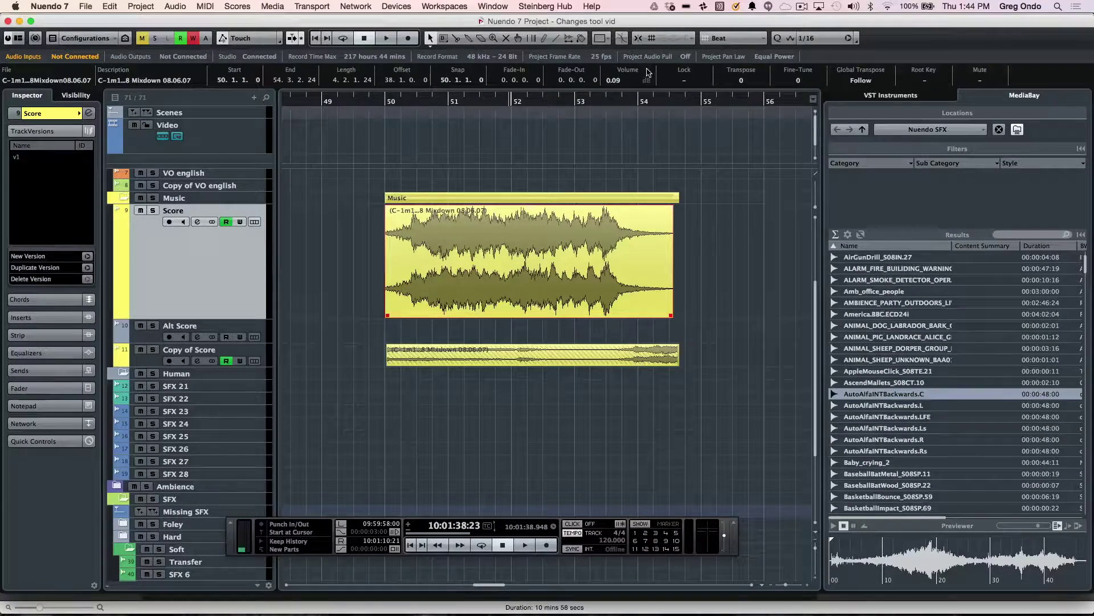
- Adjust the Score event's volume handle so it sits at about -0.55 dB
scroll(622, 81, up, 1)
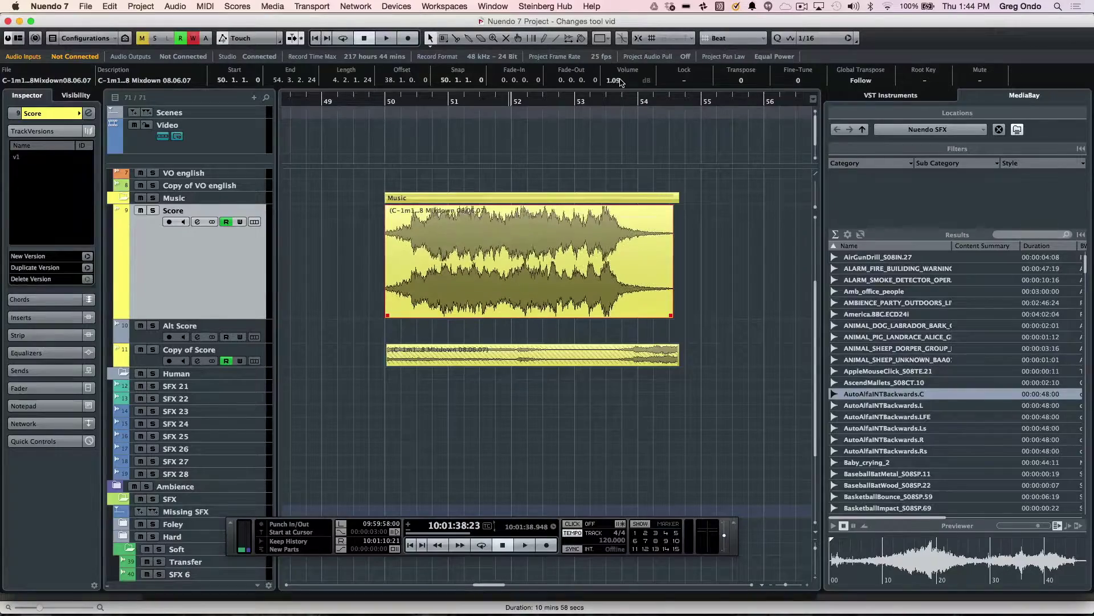
scroll(621, 81, down, 3)
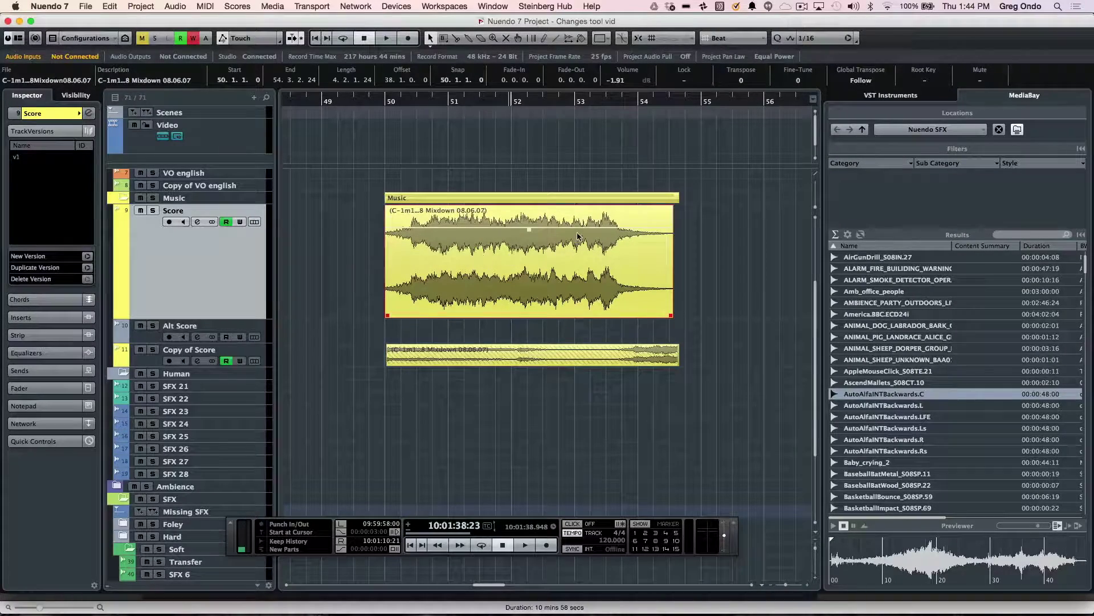
drag(529, 229, 530, 212)
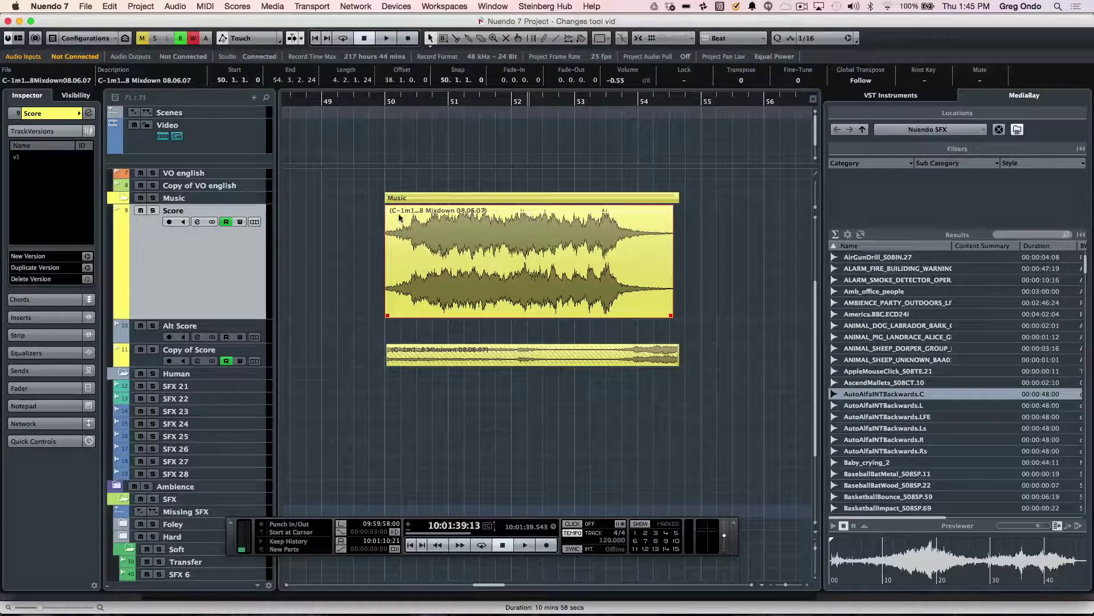
- Add a fade-in to the Score event and place curve points in the Fade In dialog
drag(388, 208, 472, 214)
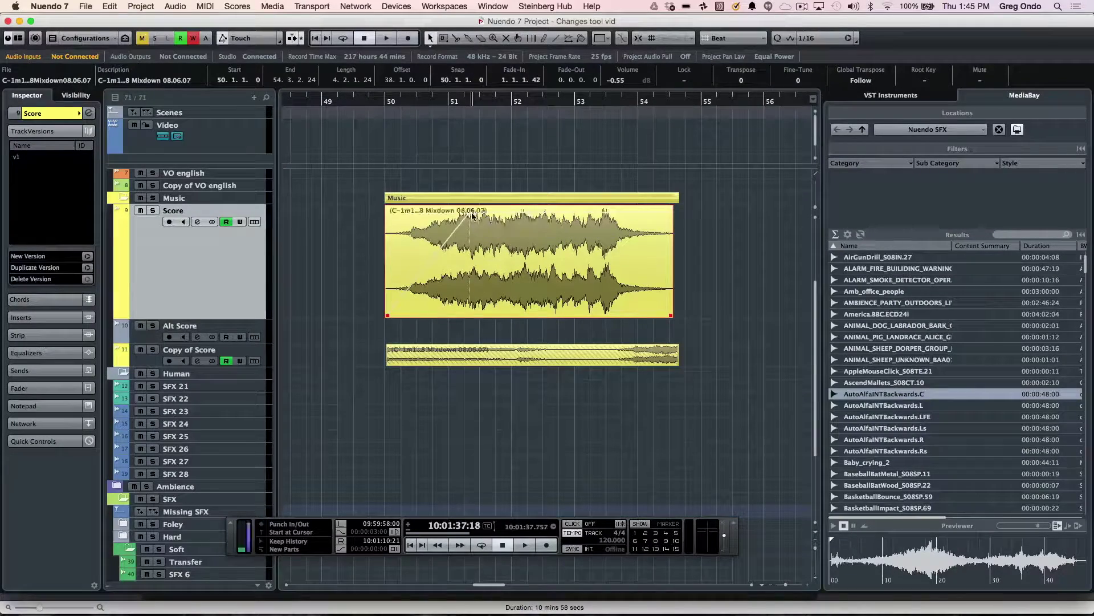
double_click(415, 235)
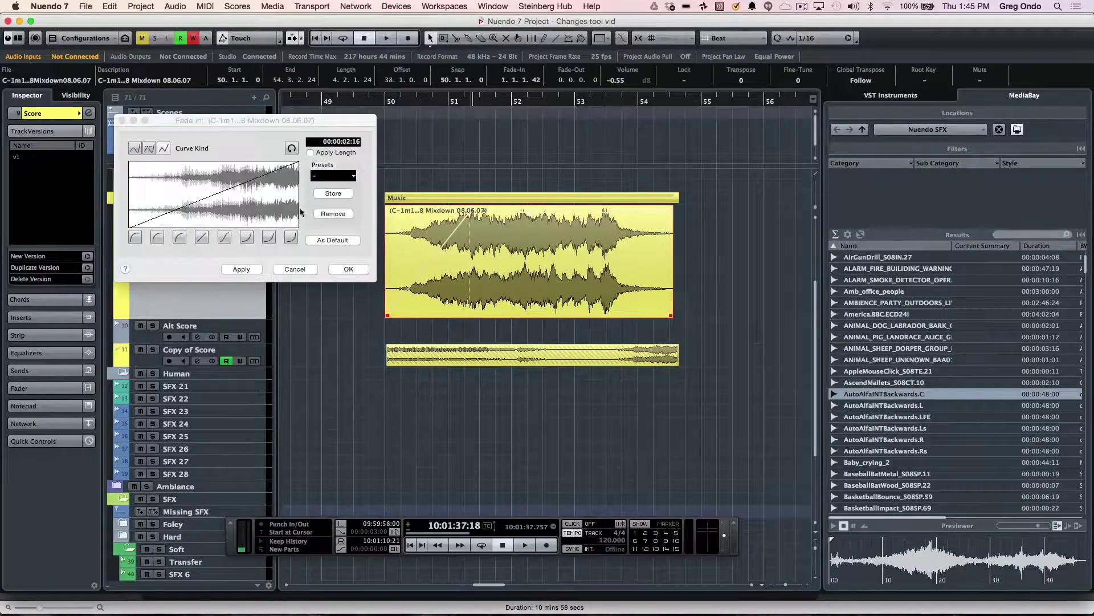
click(191, 195)
click(179, 192)
click(198, 208)
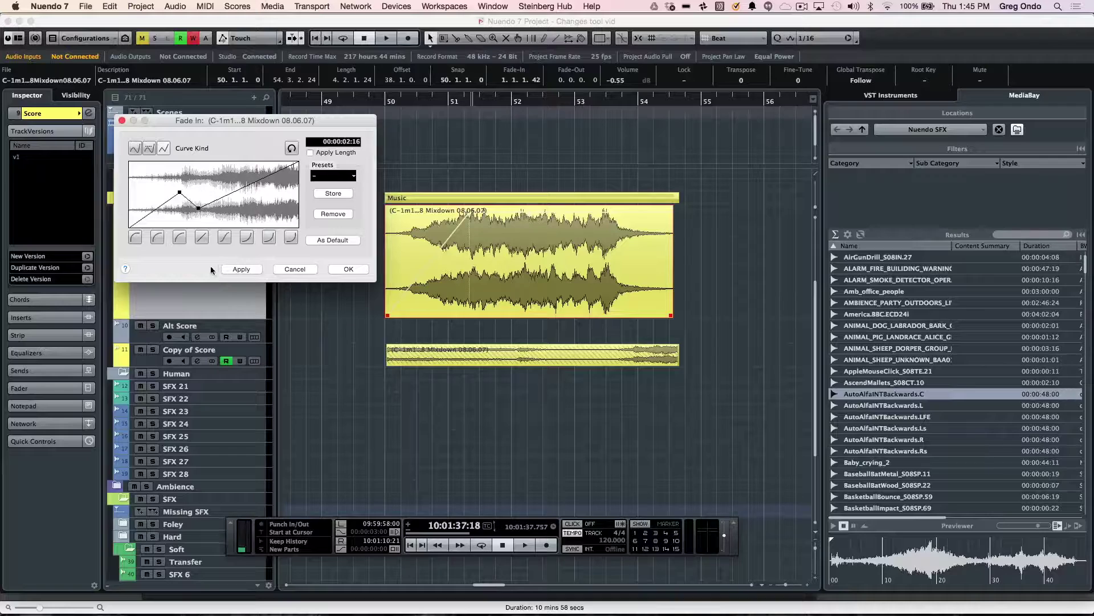
click(224, 237)
- Pull one point into a sharp peak, apply the curve, and add a 1.0.0.54 fade-out
click(204, 207)
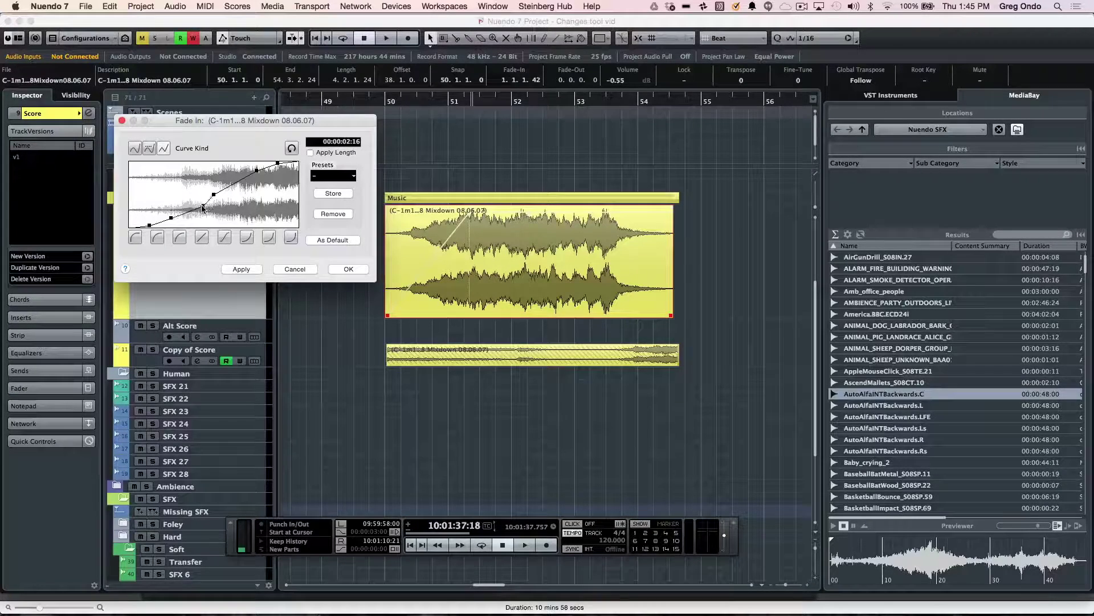
drag(204, 208, 240, 202)
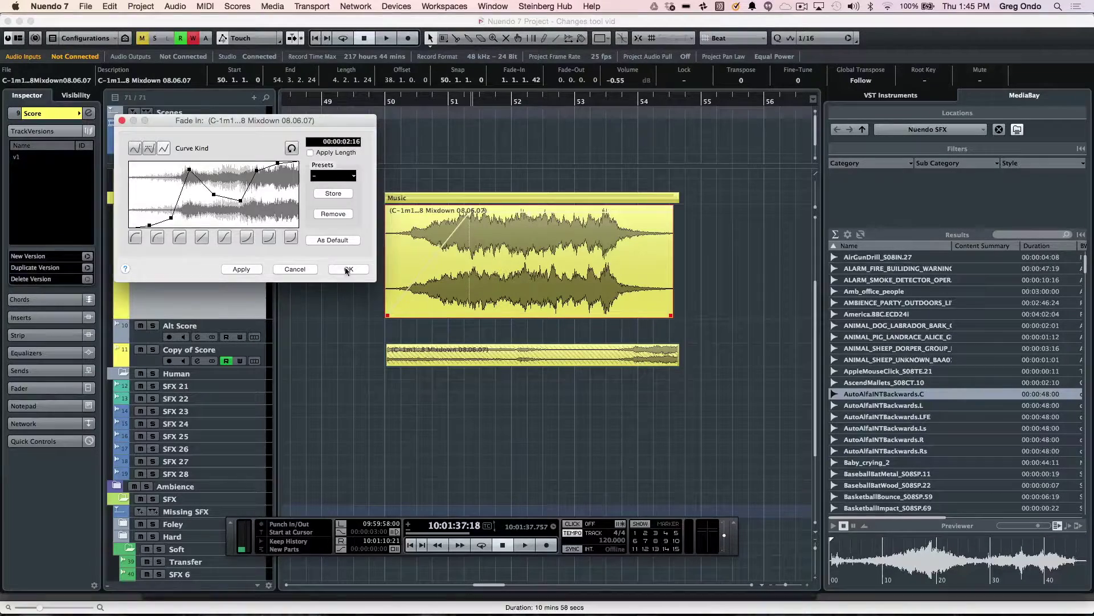
click(348, 269)
drag(673, 209, 609, 219)
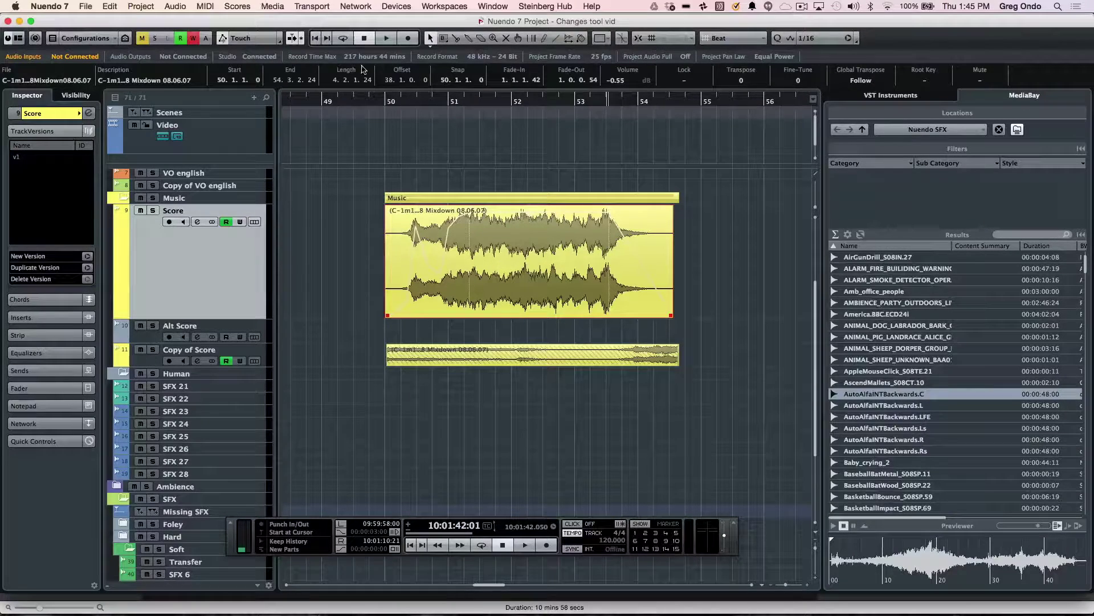
- With Normal Sizing, trim the Score event's start and end, then undo back to no fades and -1.91 dB
click(430, 39)
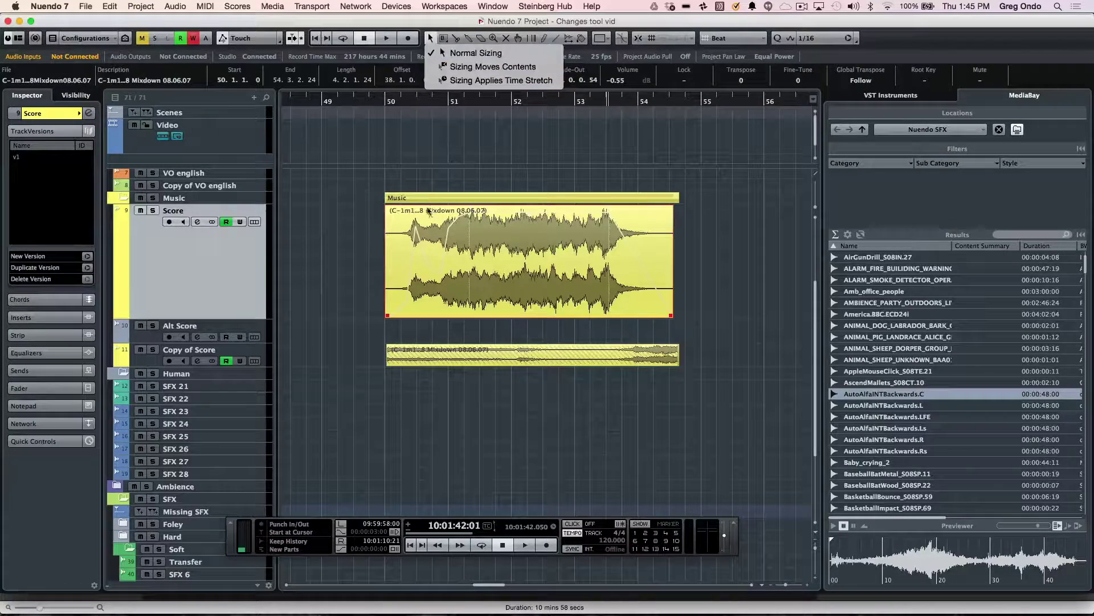
click(413, 262)
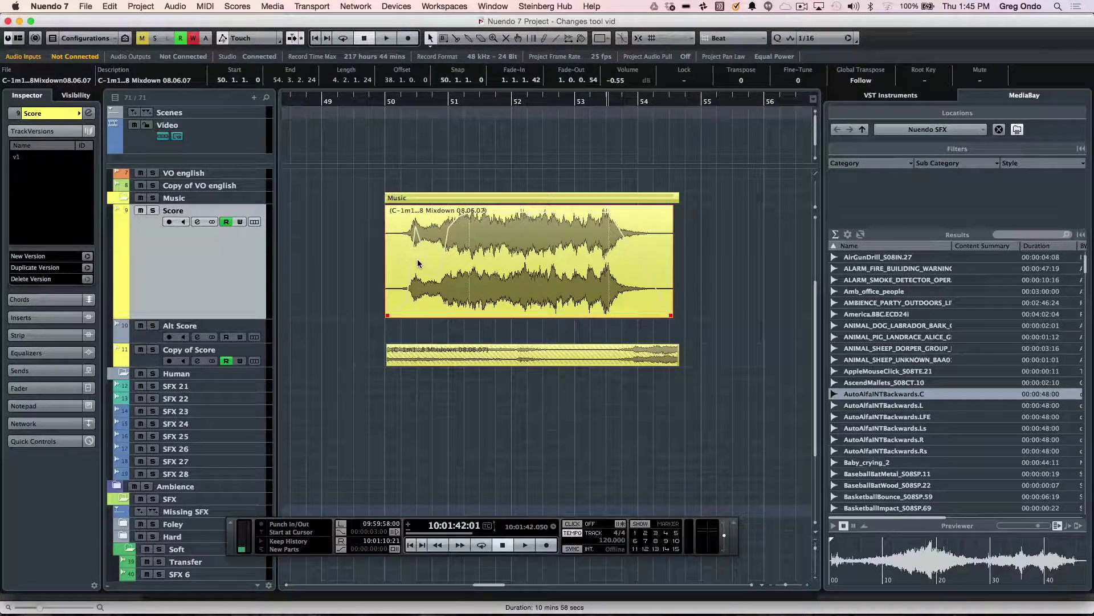
key(1)
key(1)
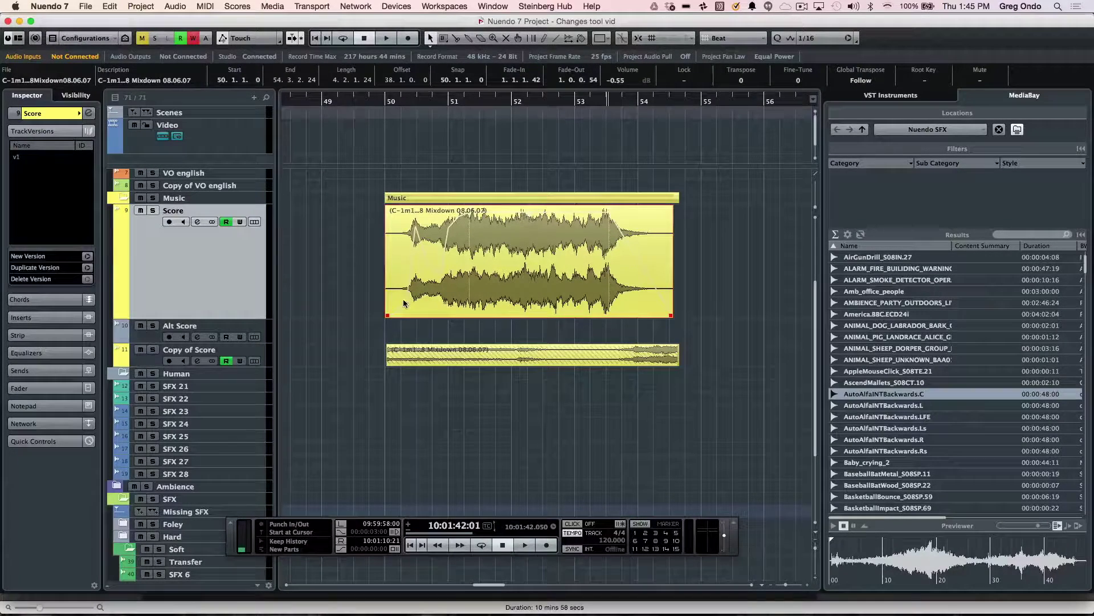
mouse_move(387, 314)
mouse_down()
mouse_move(465, 319)
mouse_move(394, 317)
mouse_up()
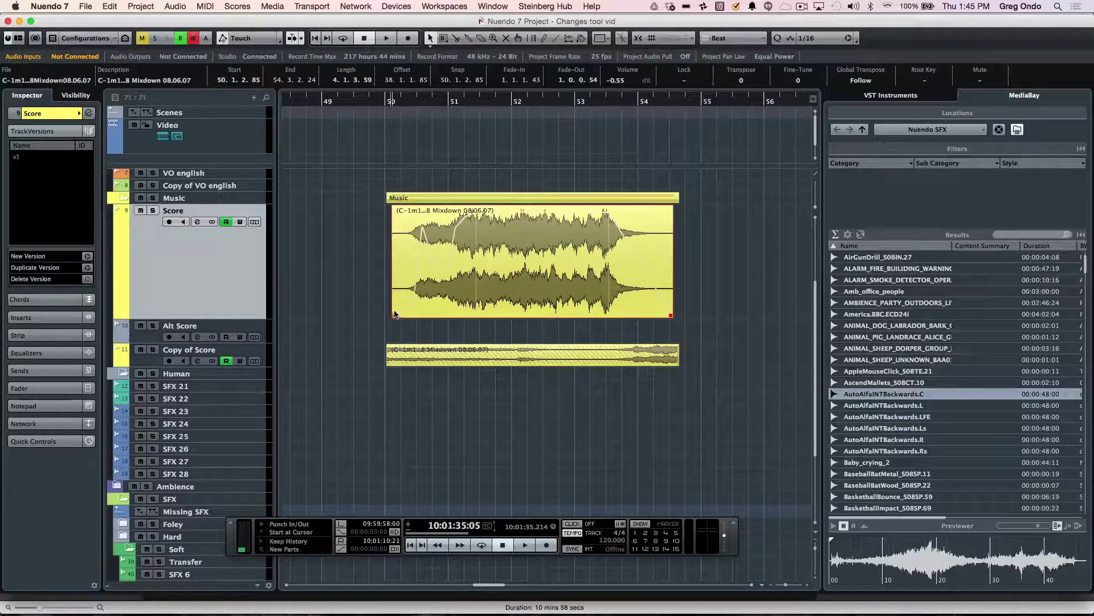
drag(395, 314, 444, 316)
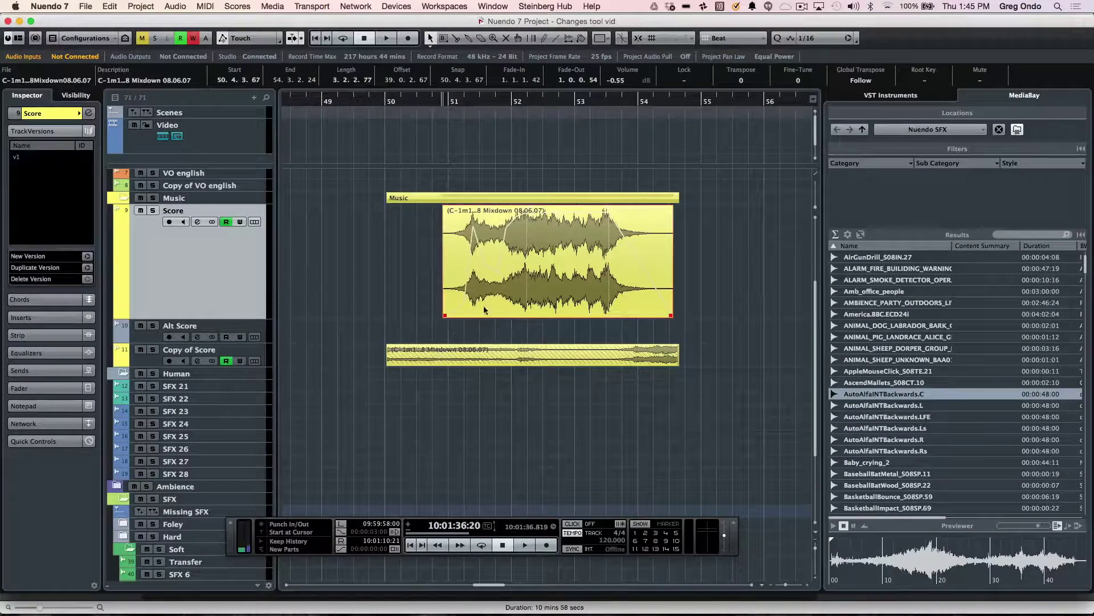
mouse_move(673, 317)
mouse_down()
mouse_move(604, 314)
mouse_move(654, 314)
mouse_up()
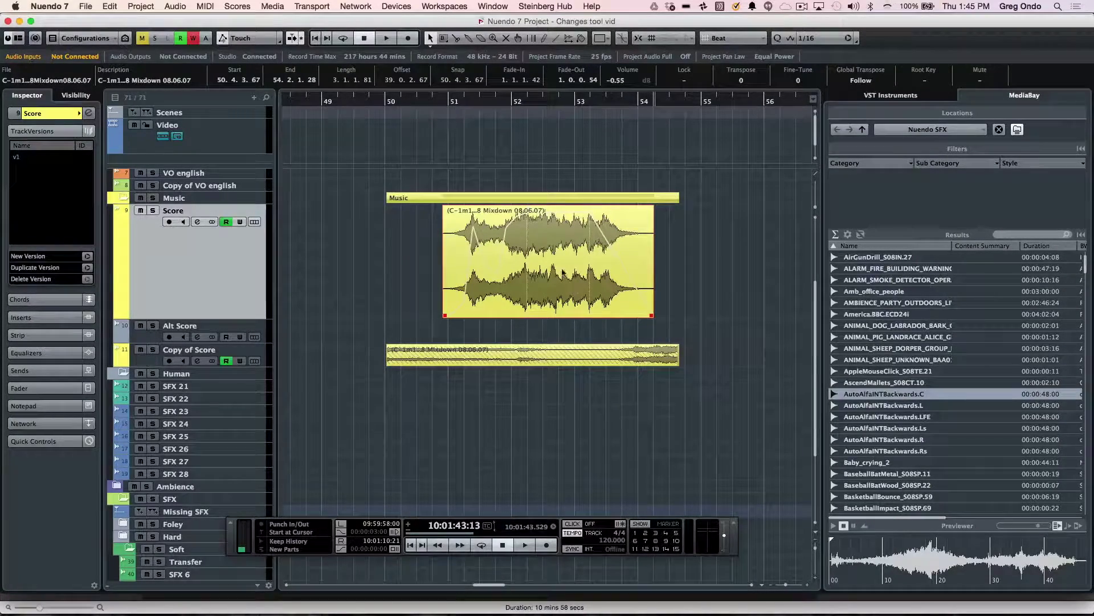
key(super+z)
key(super+z)
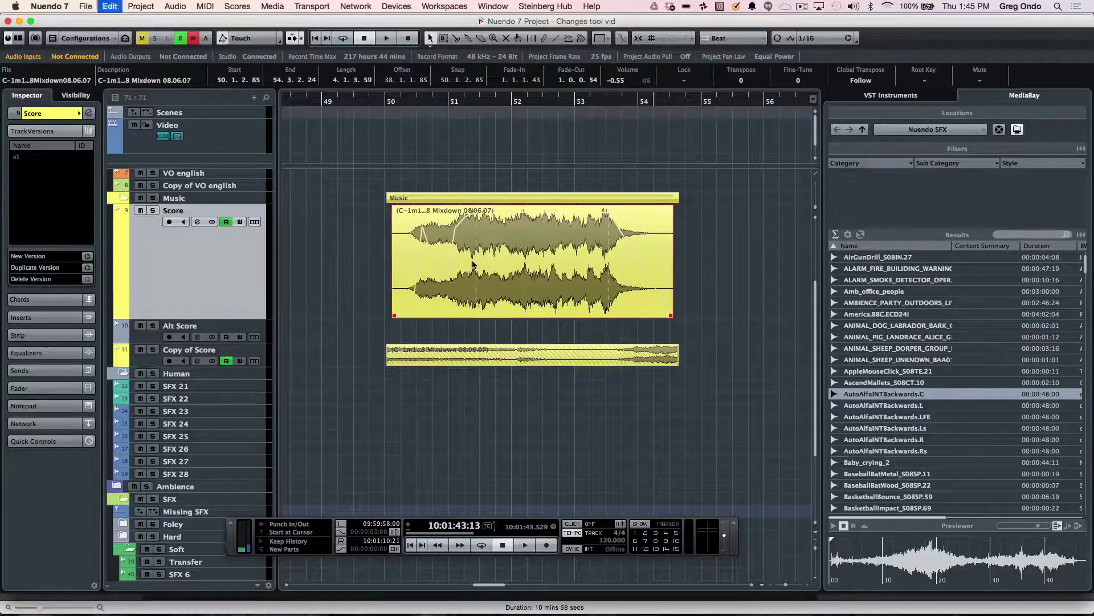
key(super+z)
key(super+z)
key(super+z)
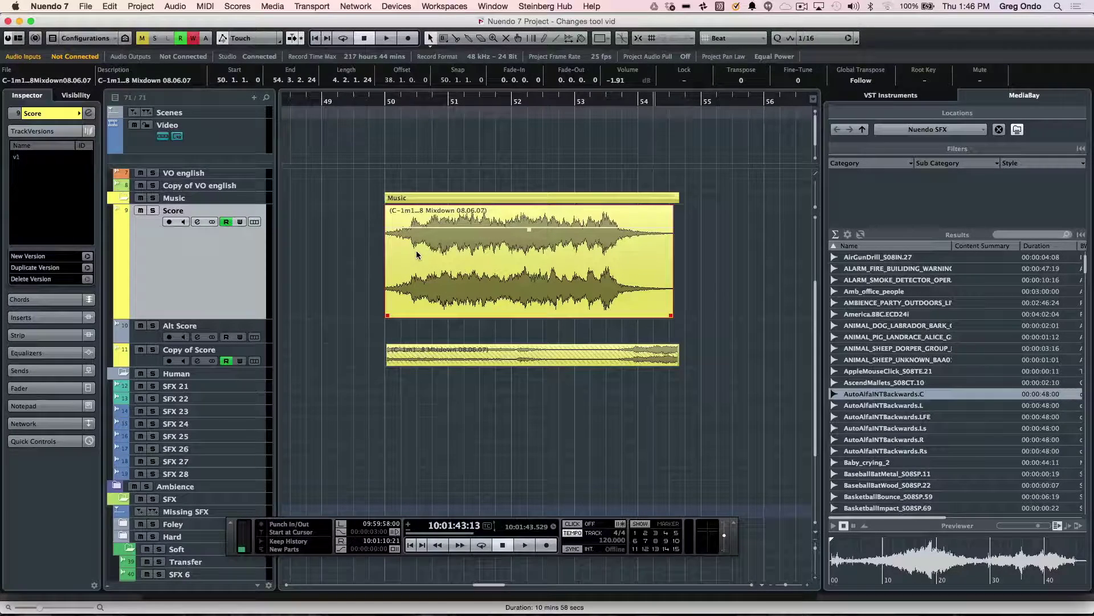
- Switch resizing to Sizing Moves Contents, test-trim both Score event edges, then undo the trims
click(433, 44)
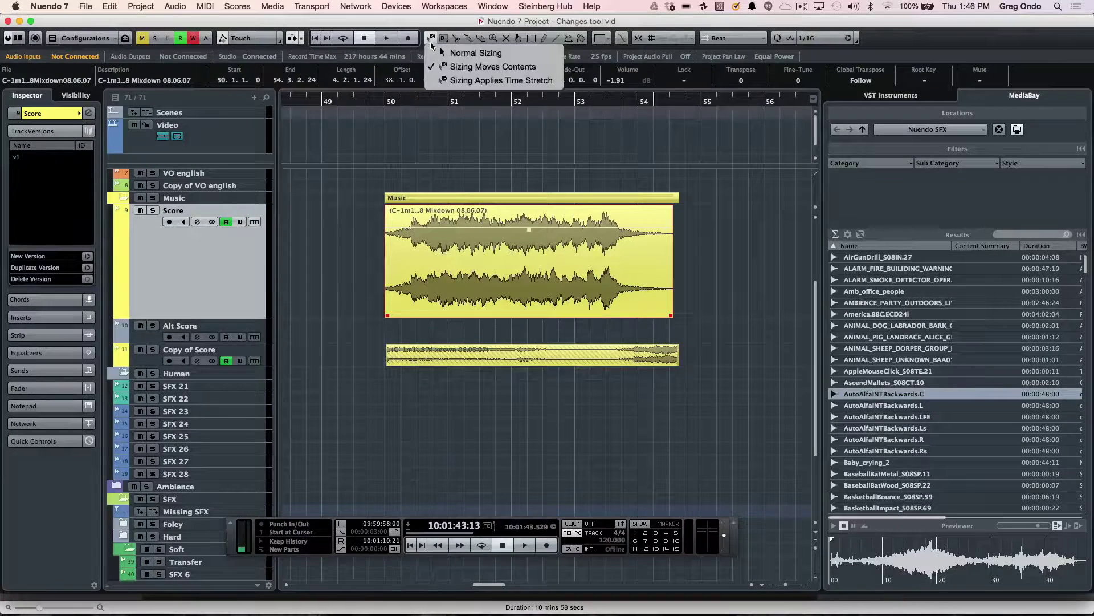
click(492, 66)
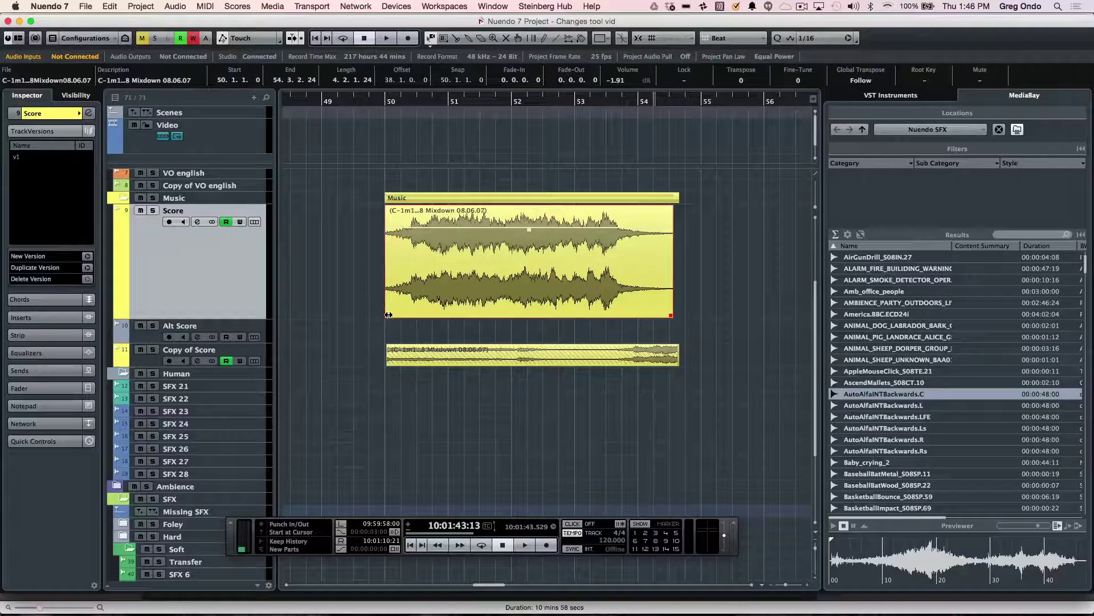
mouse_move(388, 316)
mouse_down()
mouse_move(486, 308)
mouse_move(367, 314)
mouse_up()
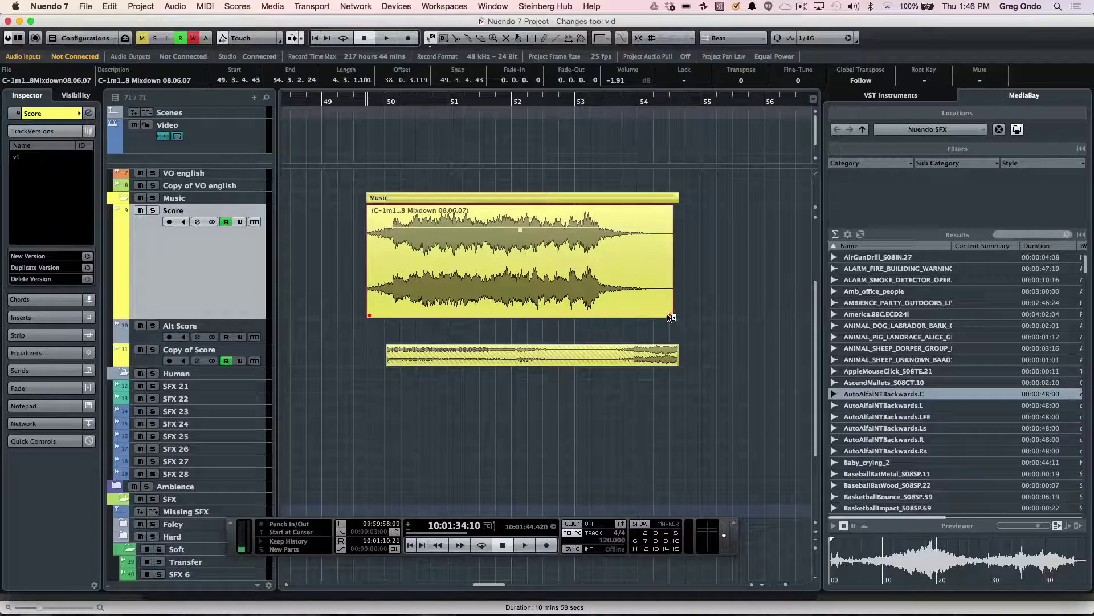
drag(672, 317, 696, 308)
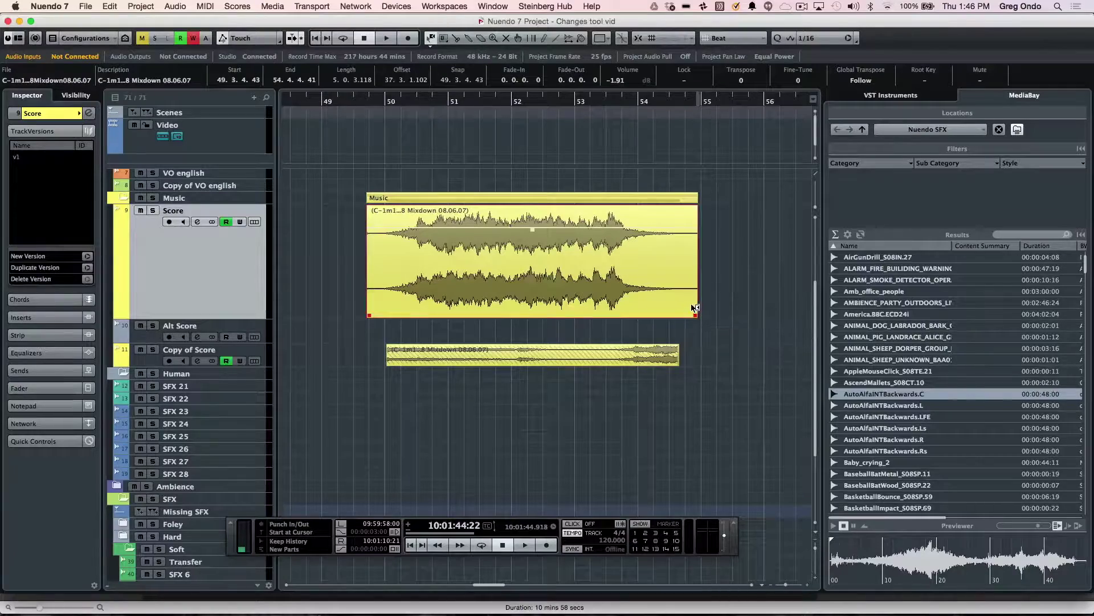
key(super+z)
key(super+z)
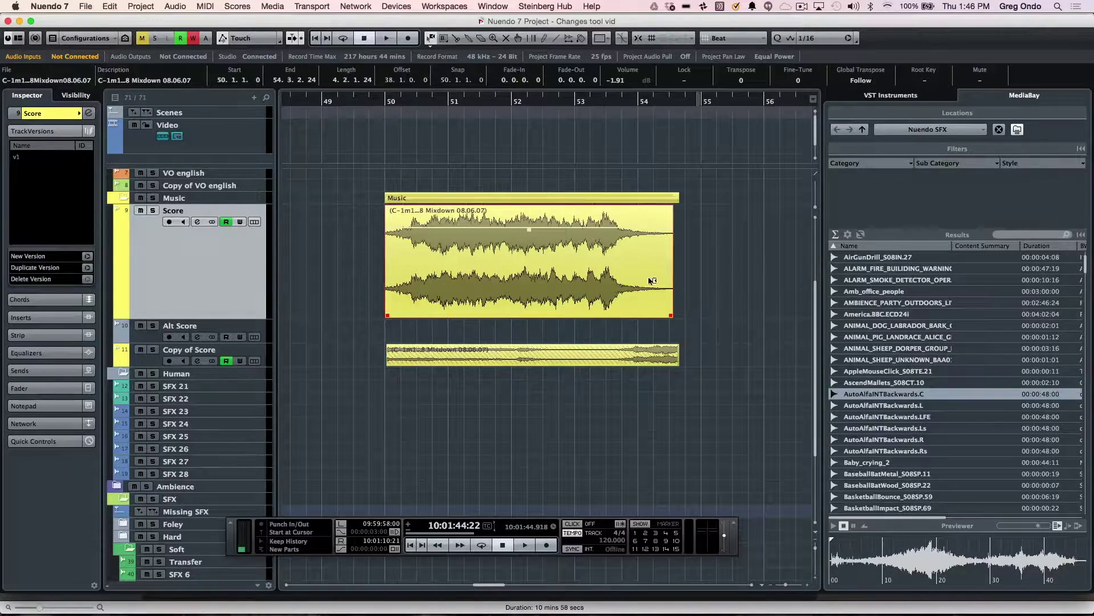
- Choose Sizing Applies Time Stretch, test-stretch the Score event's start, then undo it
click(428, 41)
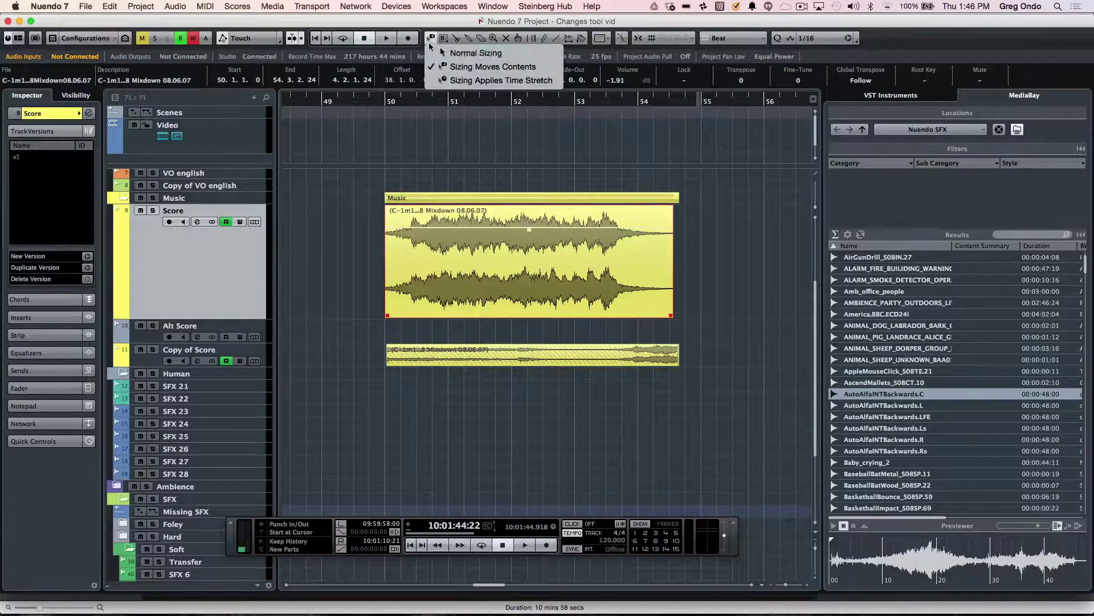
click(451, 83)
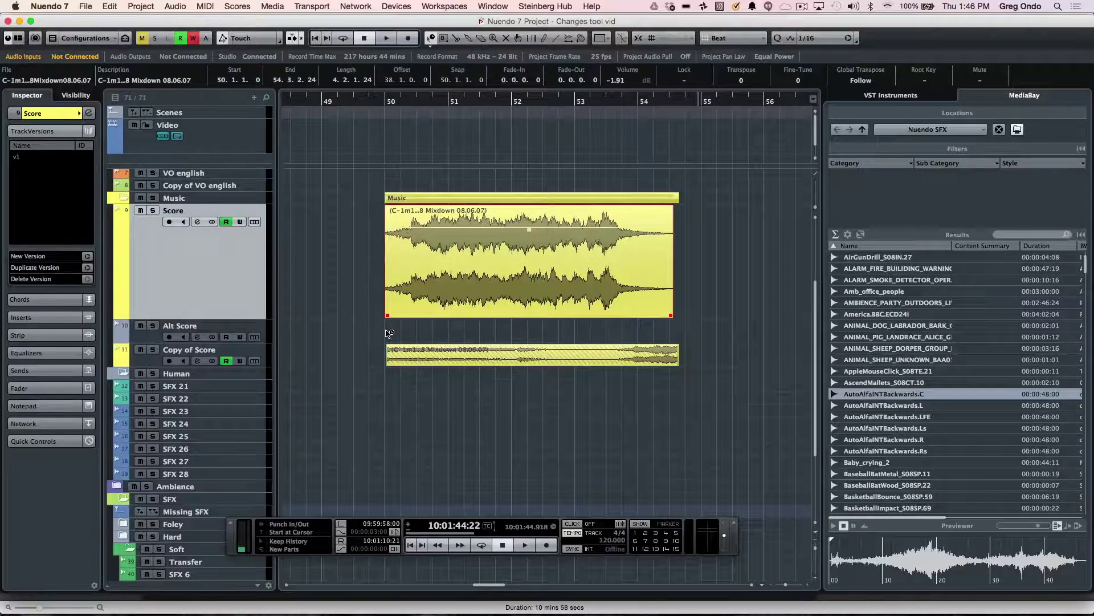
drag(390, 314, 473, 322)
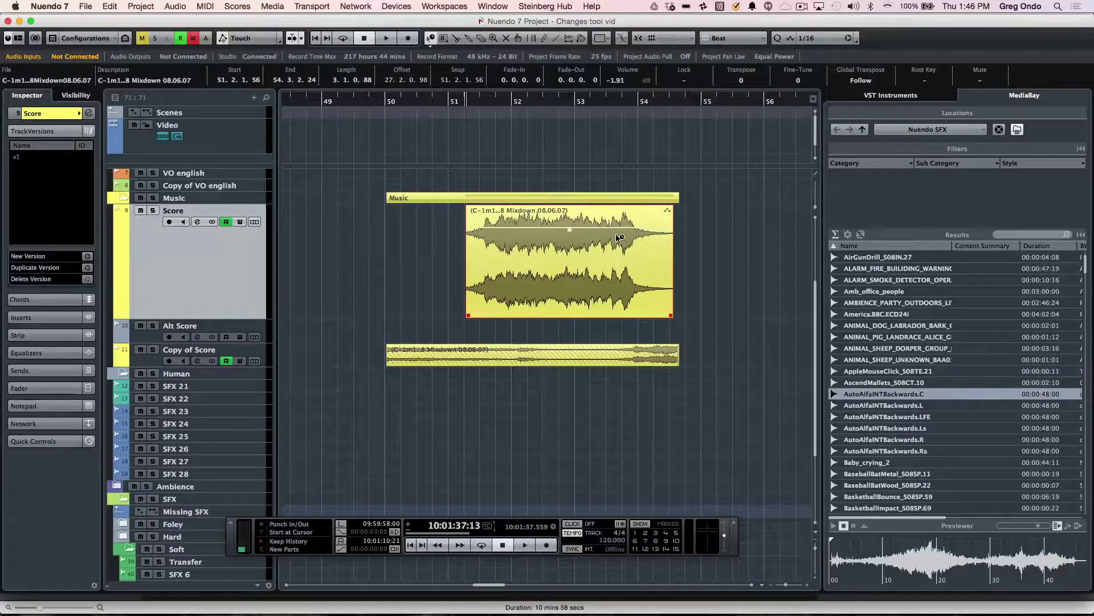
key(super+z)
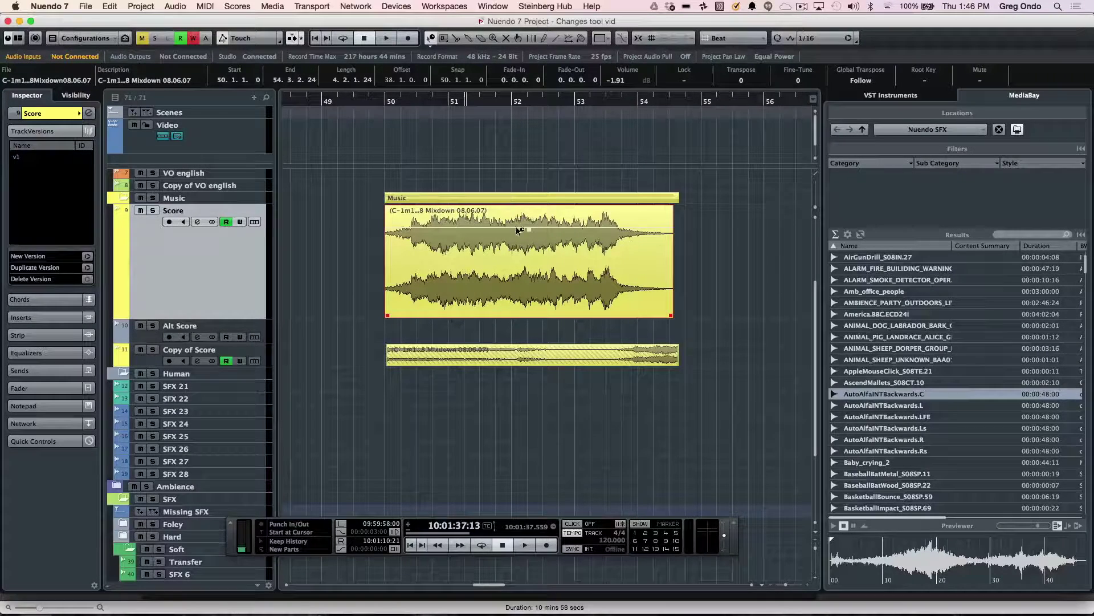
click(518, 259)
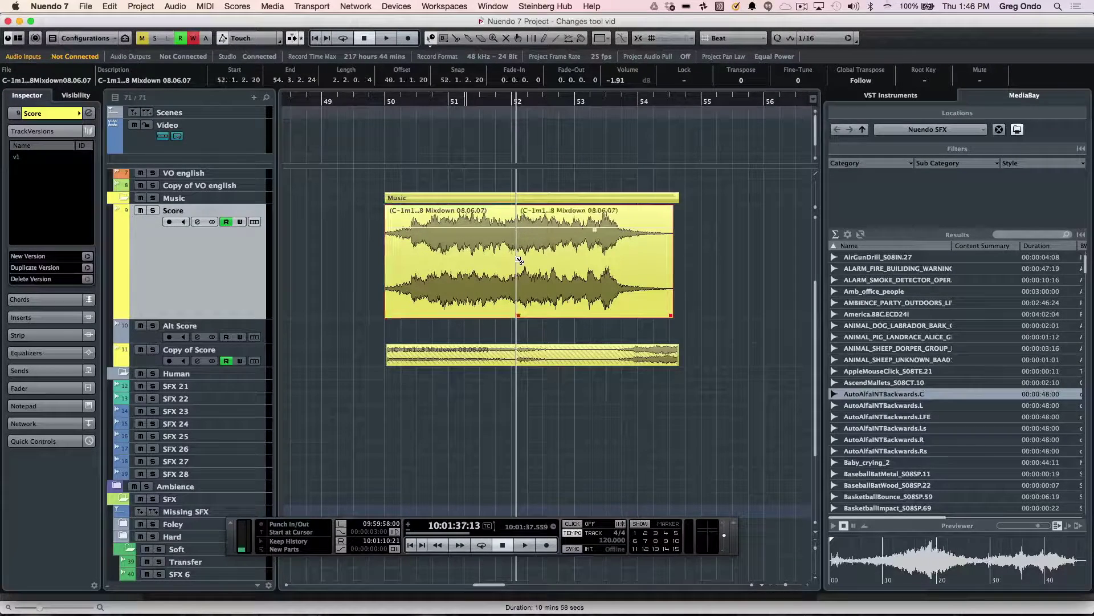
drag(542, 256, 570, 261)
key(super+z)
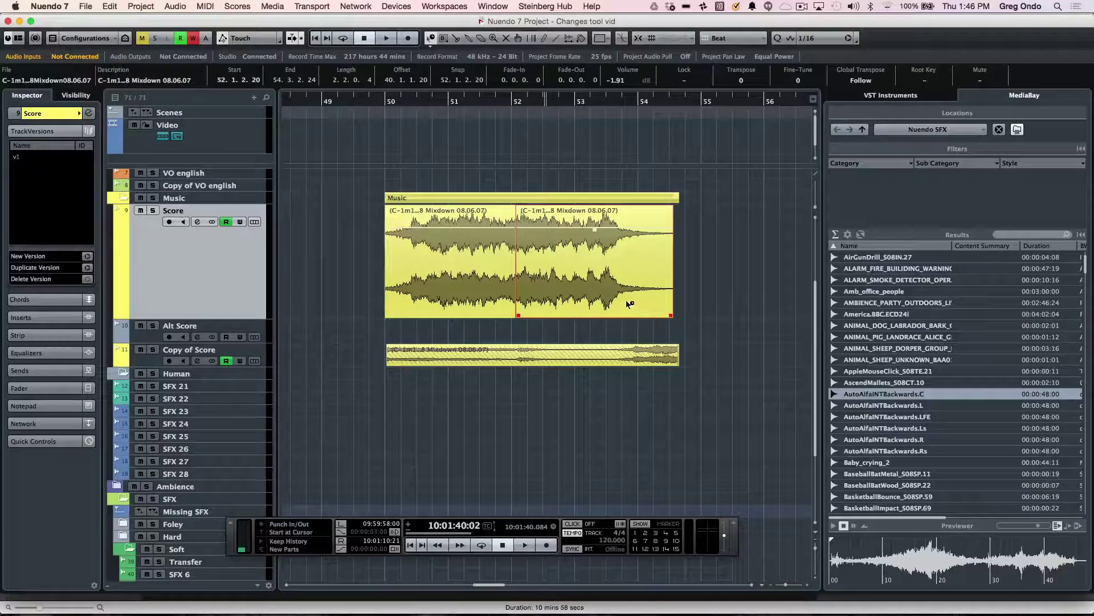
key(g)
key(g)
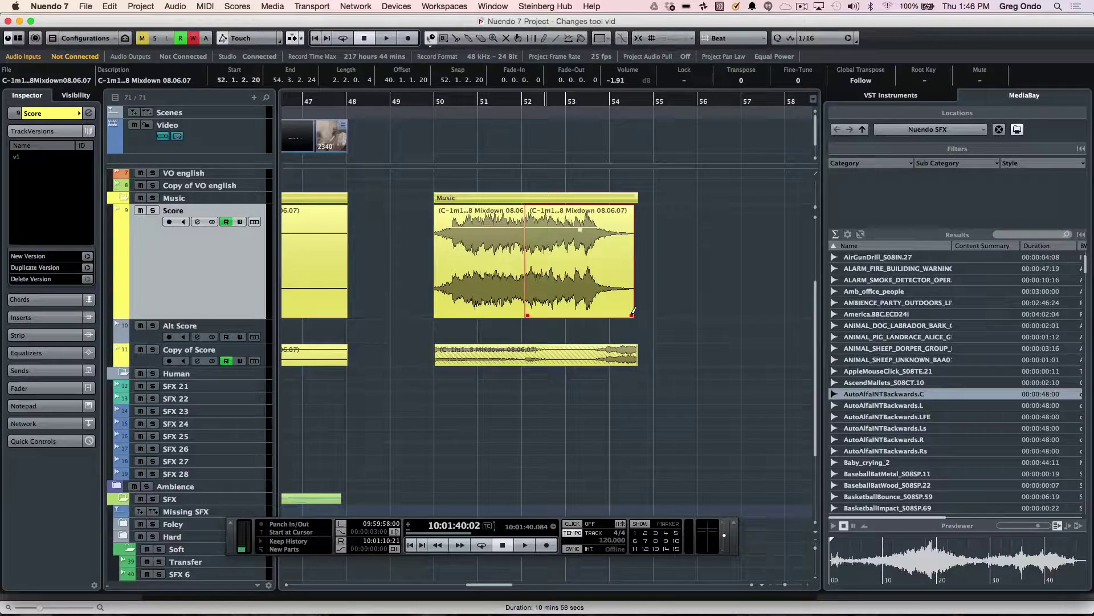
drag(633, 311, 837, 358)
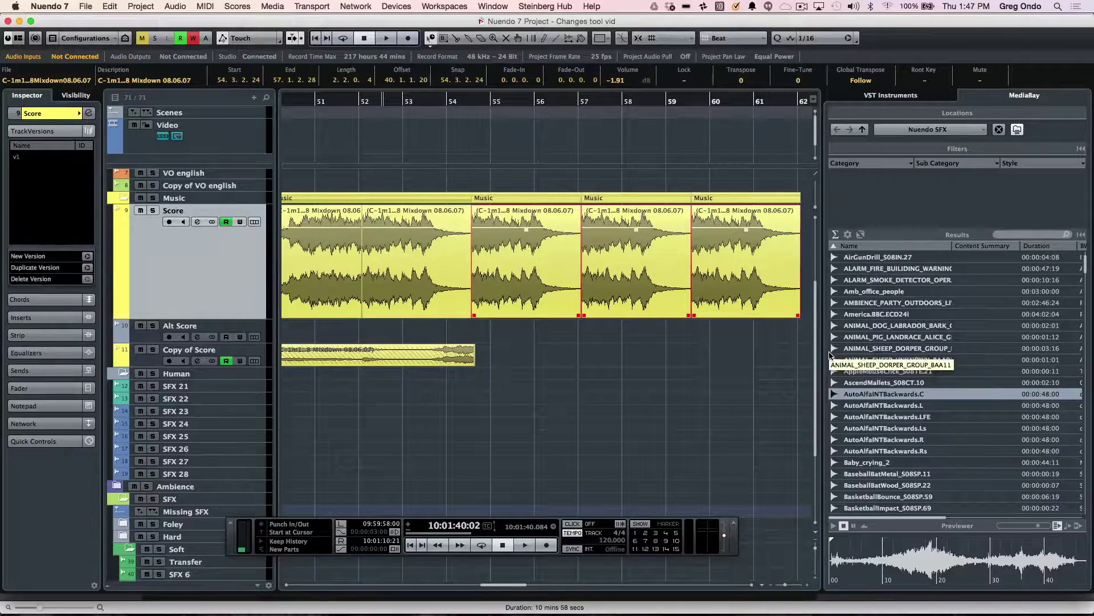
key(super+z)
key(super+z)
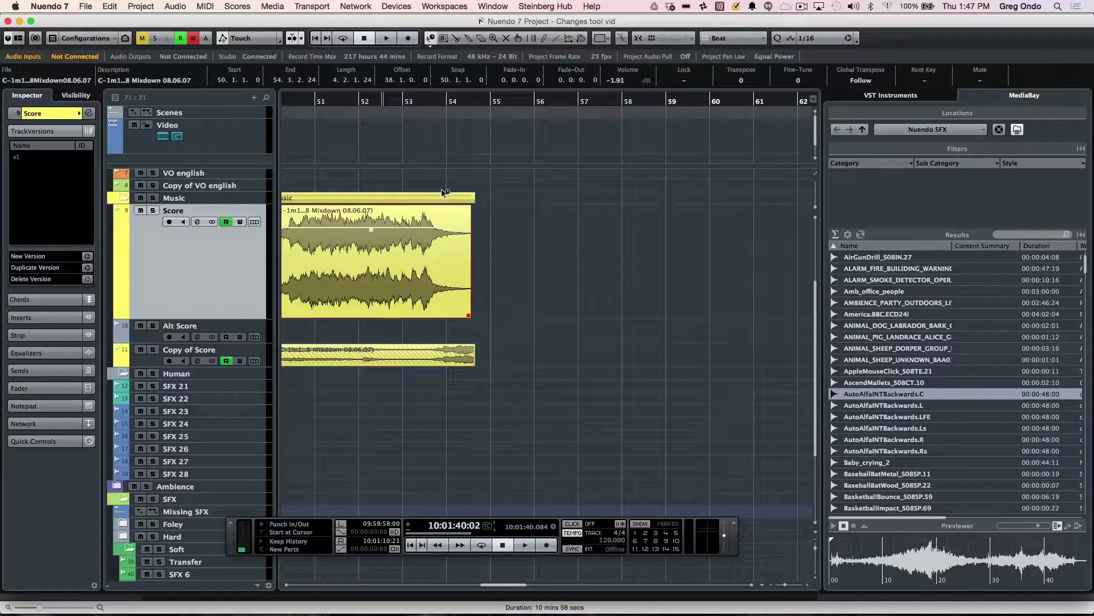
click(314, 100)
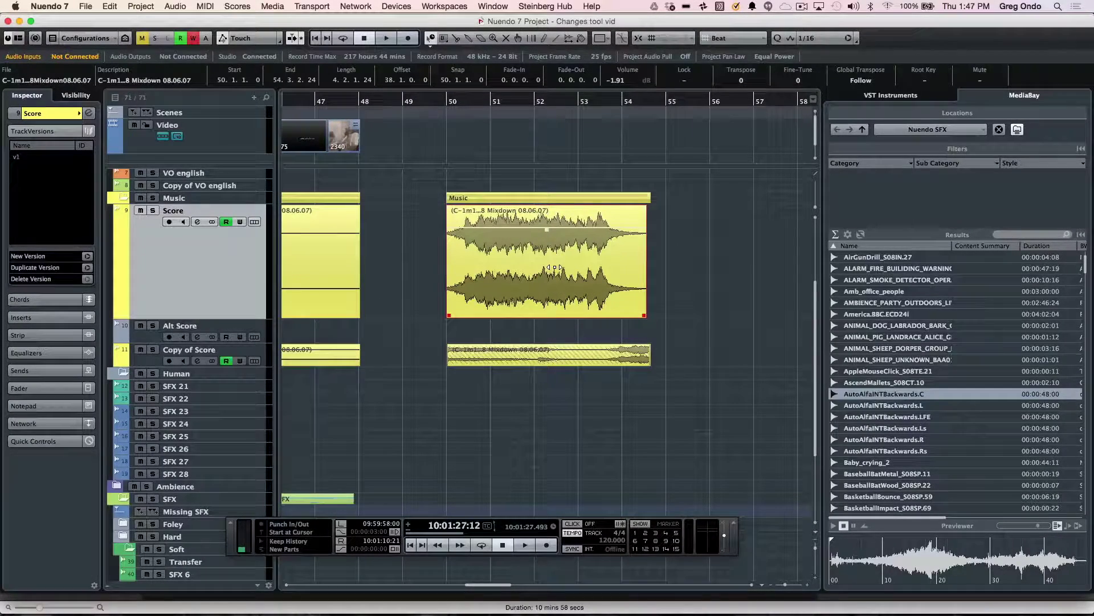
- Slip the Score event's audio to offset 37.3.3.76 and make the Alt Score track taller
drag(559, 272, 570, 291)
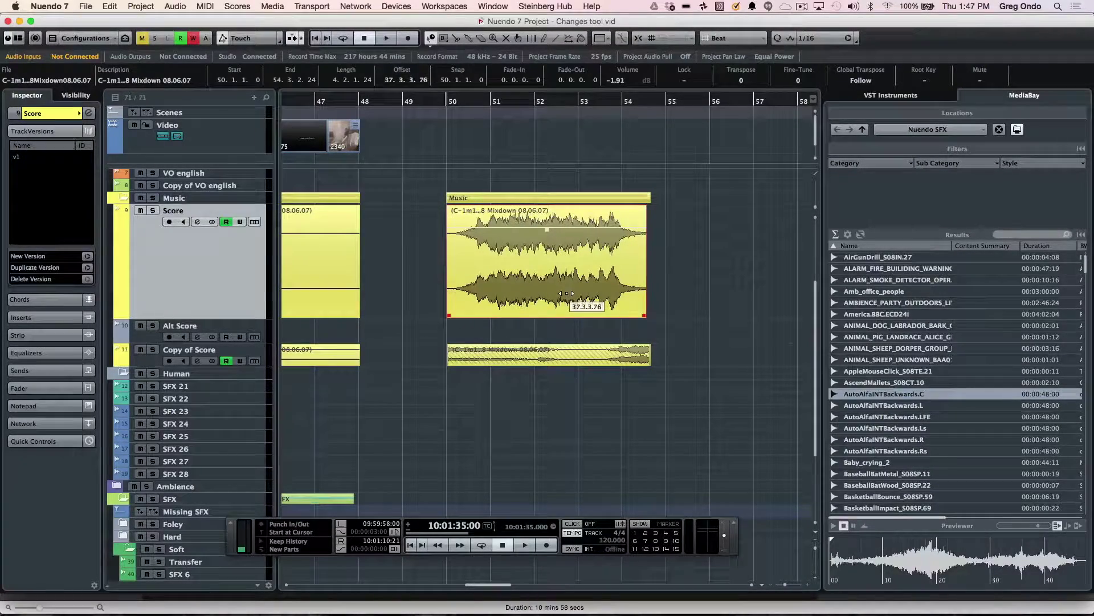
drag(153, 342, 153, 362)
right_click(552, 287)
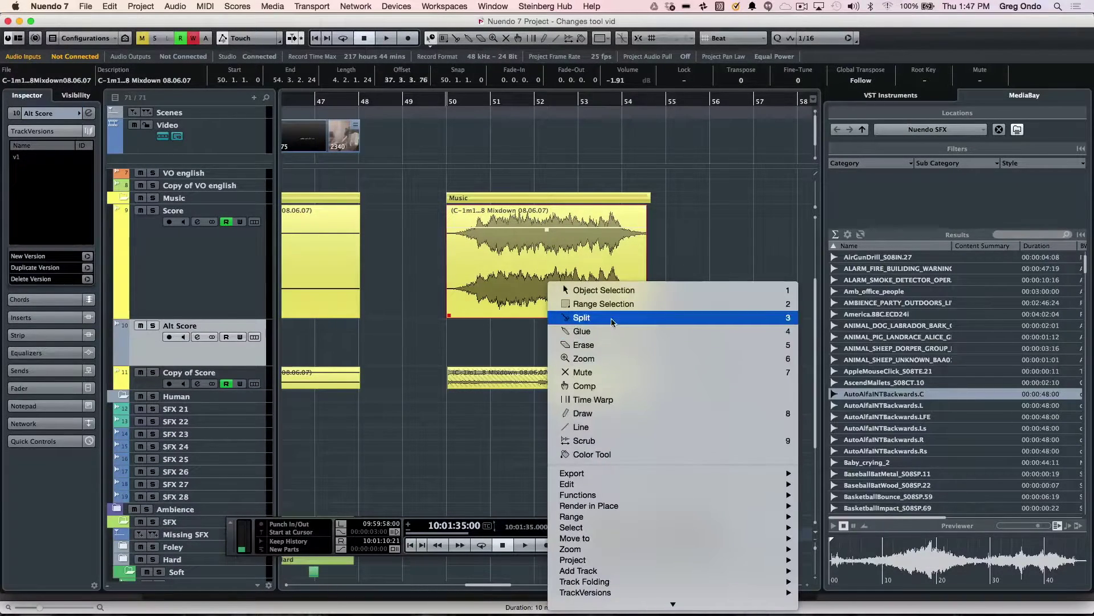
- Switch to the Split tool and cut the Score event around bar 51.3
click(517, 259)
right_click(548, 273)
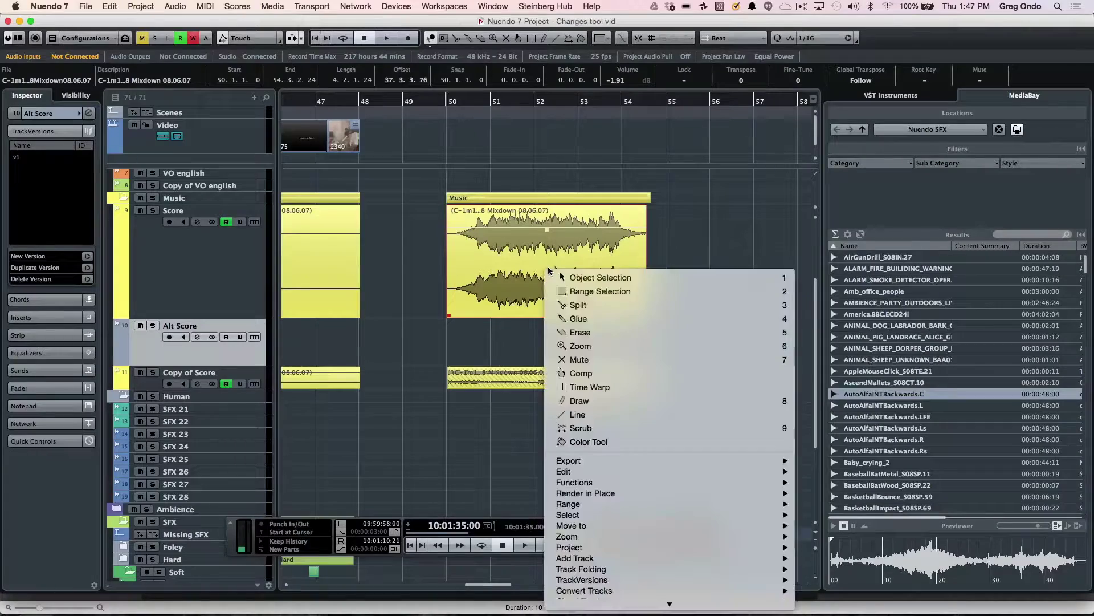
click(578, 319)
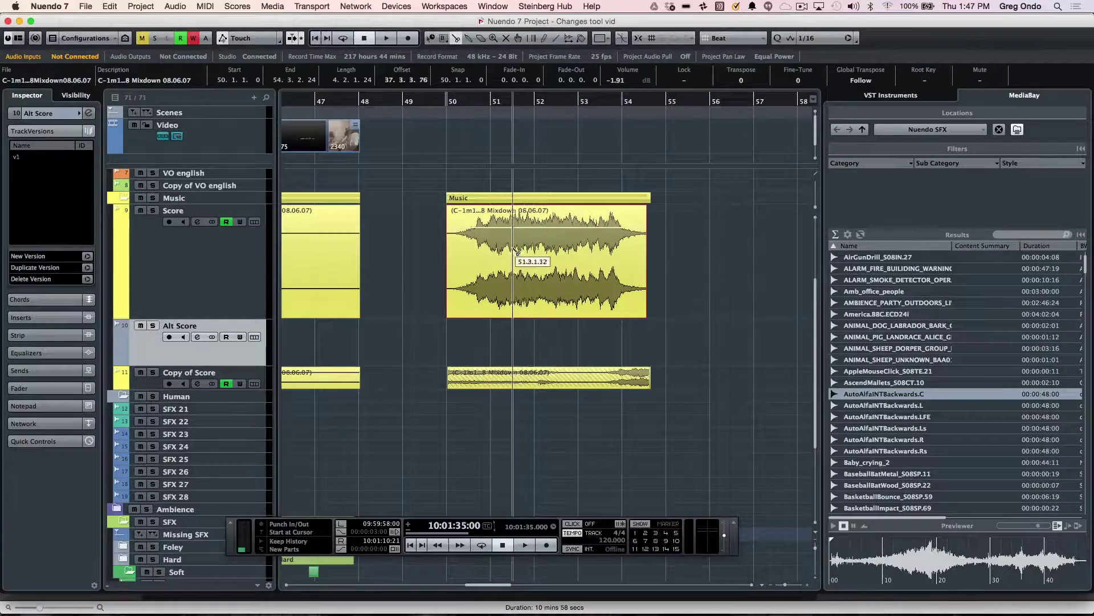
alt+click(556, 251)
- Return to Object Selection, move the cut section onto Alt Score, and select both Score pieces
right_click(557, 252)
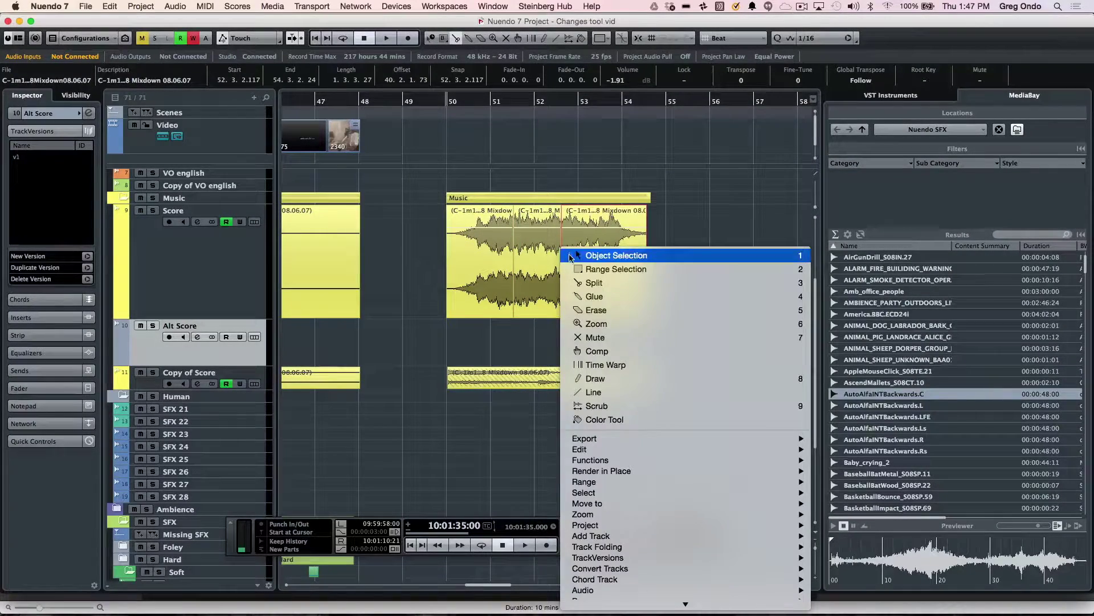
click(560, 253)
drag(548, 258, 545, 332)
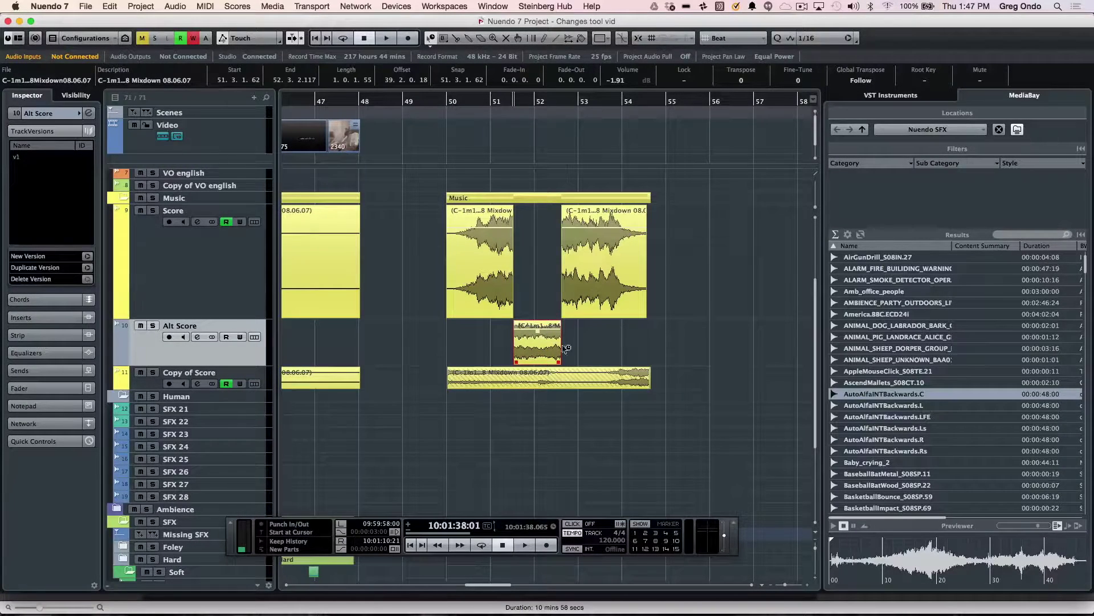
drag(684, 347, 482, 285)
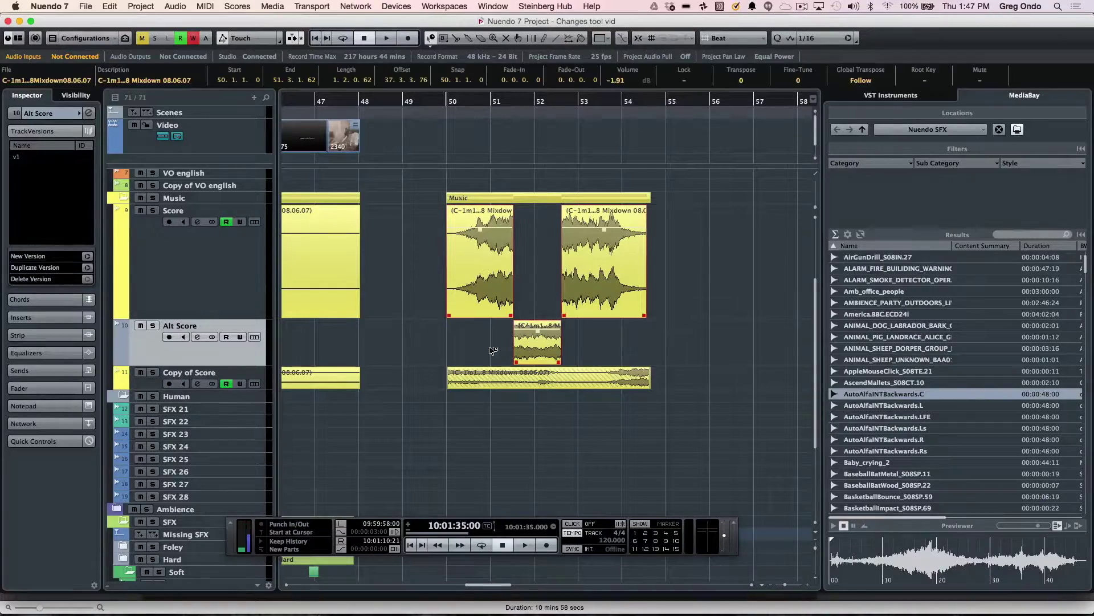
- Slip and fade-in the selected Score pieces, then undo back to one whole Score event
key(3)
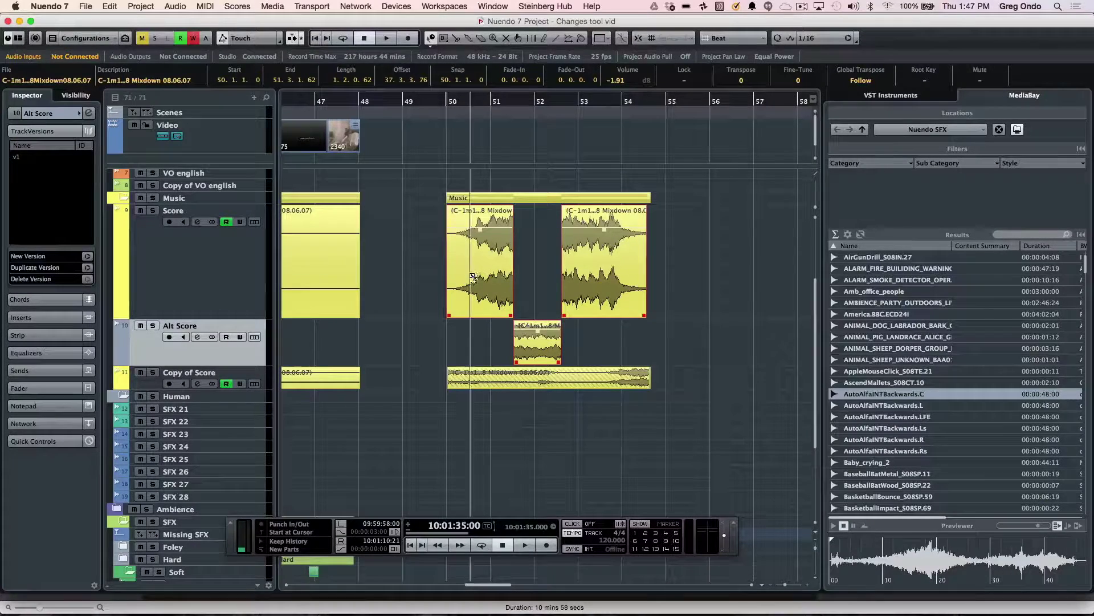
drag(492, 257, 485, 267)
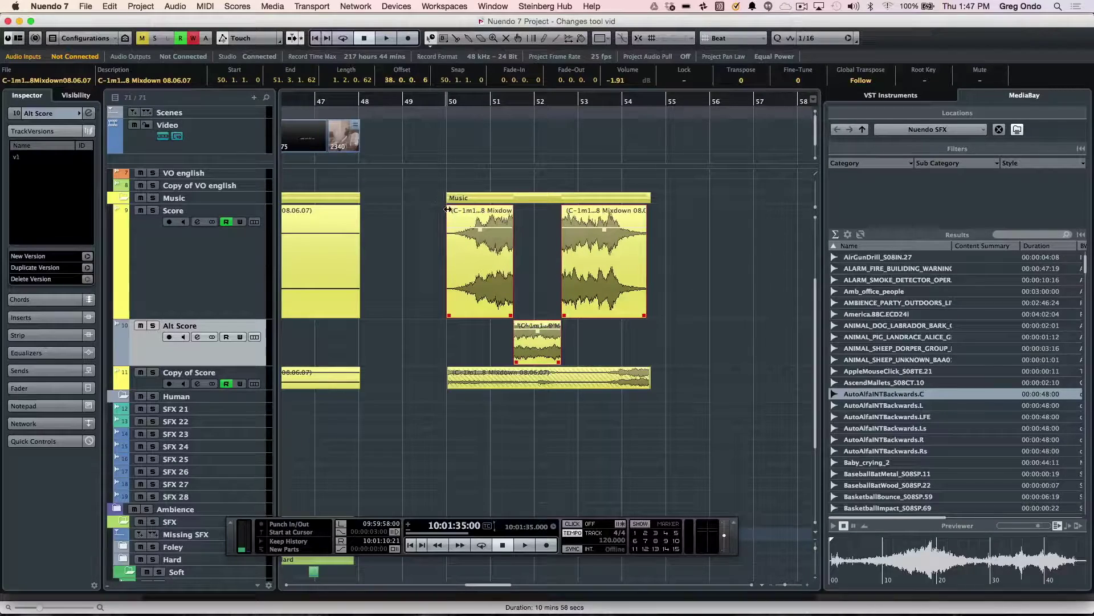
drag(449, 209, 467, 209)
mouse_move(510, 279)
mouse_down()
mouse_move(444, 277)
mouse_move(498, 285)
mouse_up()
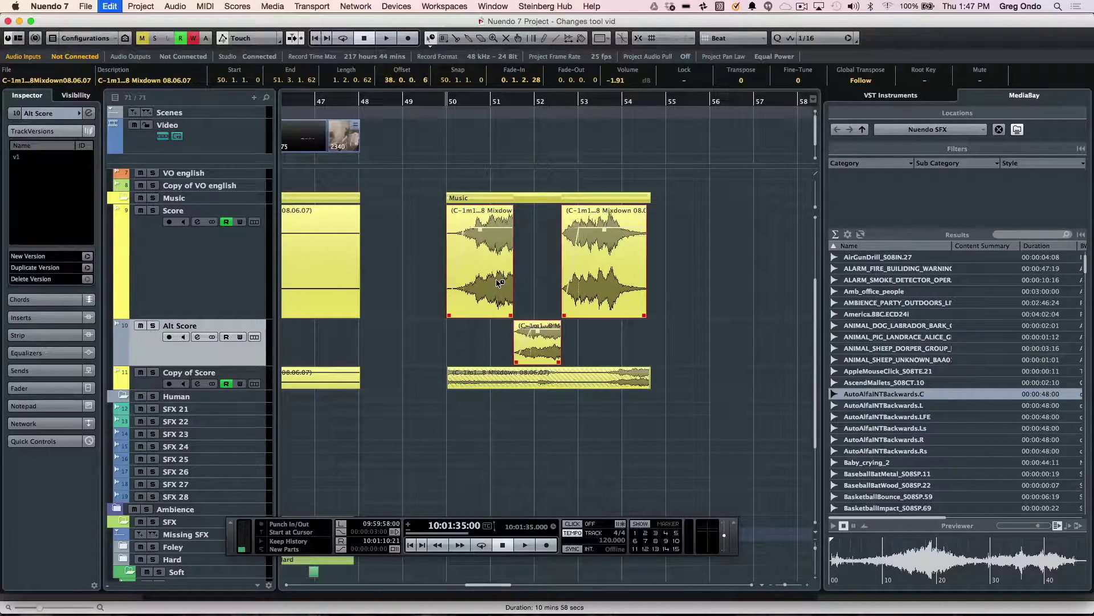
key(super+z)
key(super+z)
key(super+z)
key(super+z)
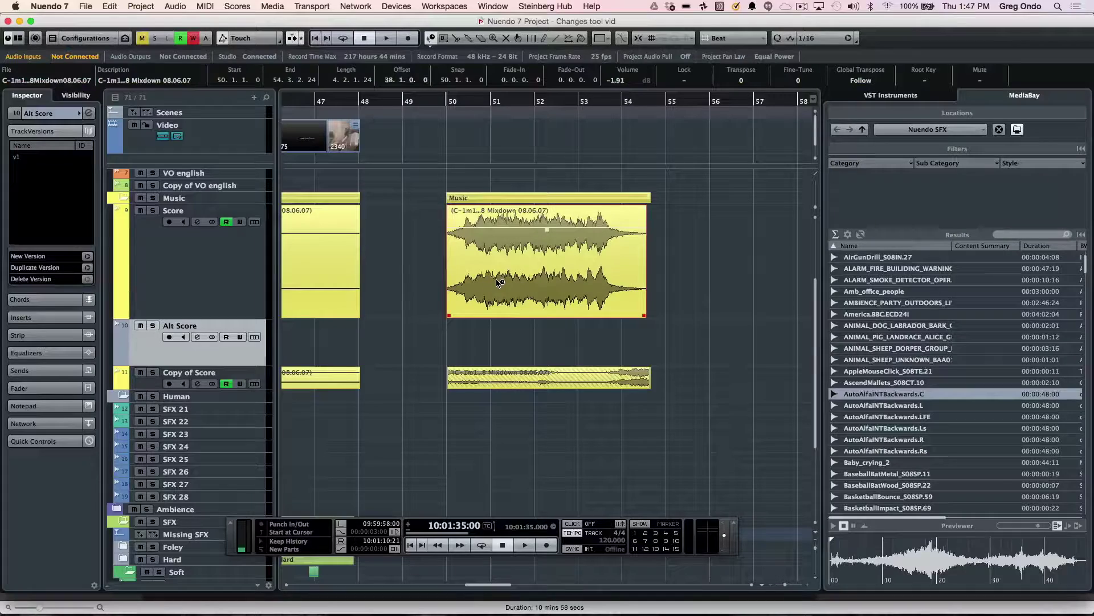
click(430, 38)
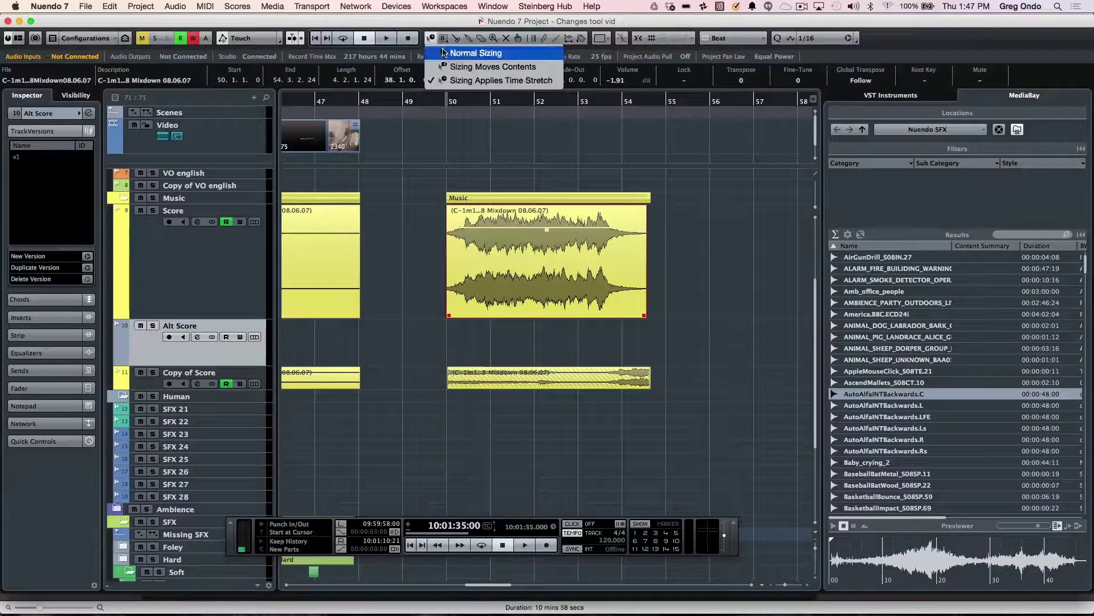
- Select a range at bars 50.4–51.4, then store a second range around 52.2–53.3 in Selection B
click(450, 47)
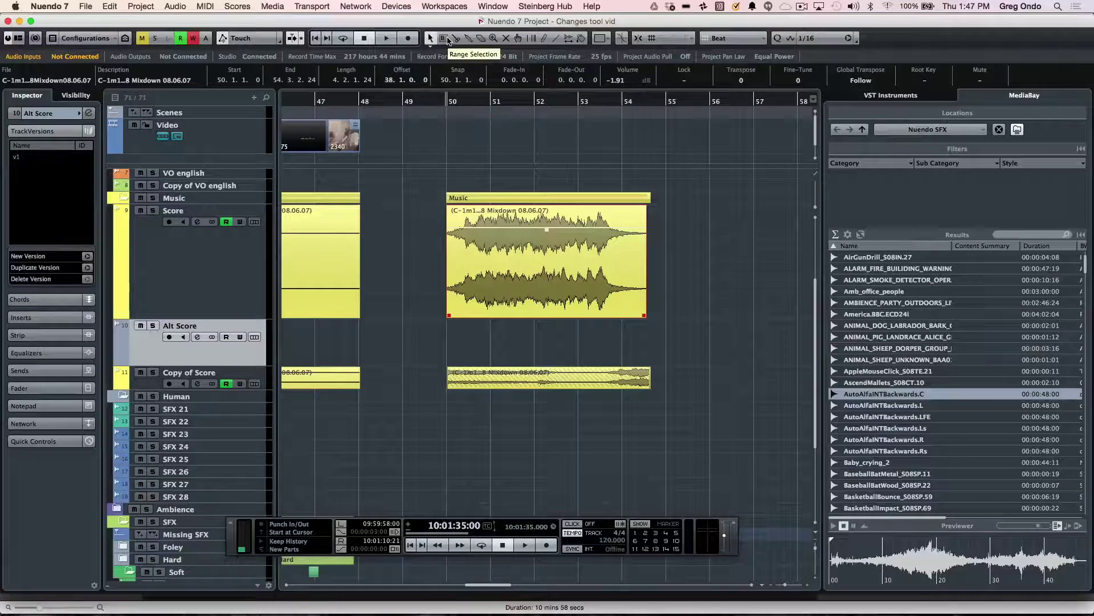
click(448, 39)
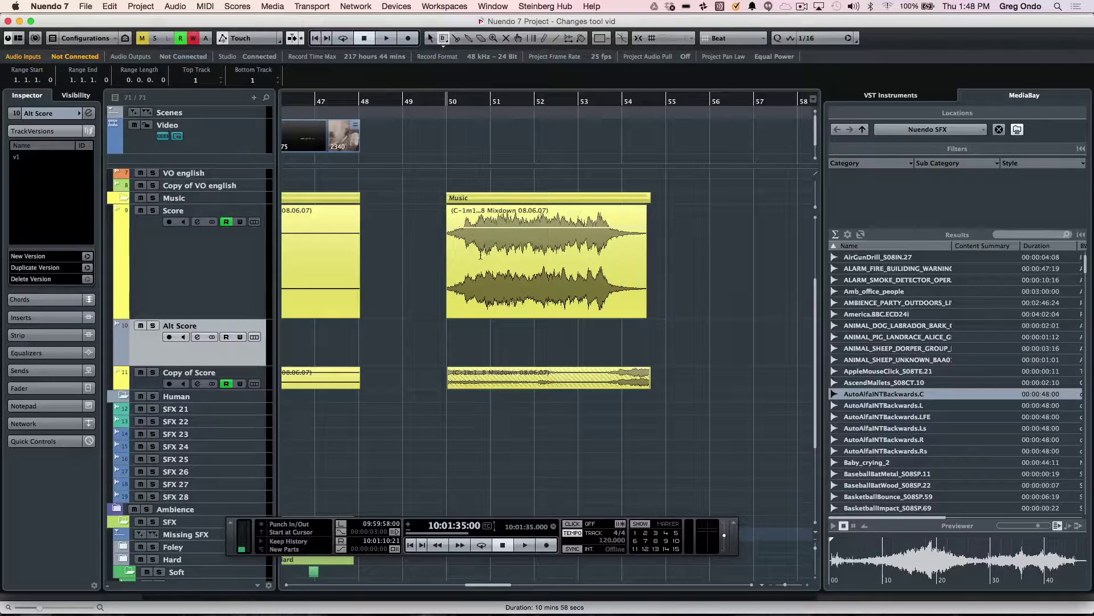
drag(480, 255, 526, 260)
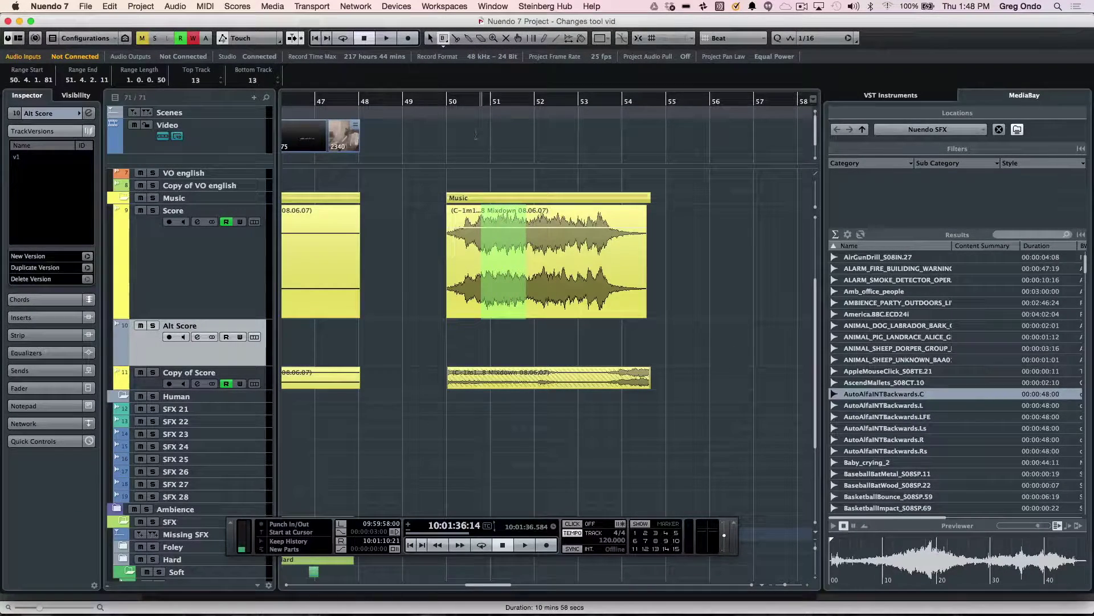
click(444, 41)
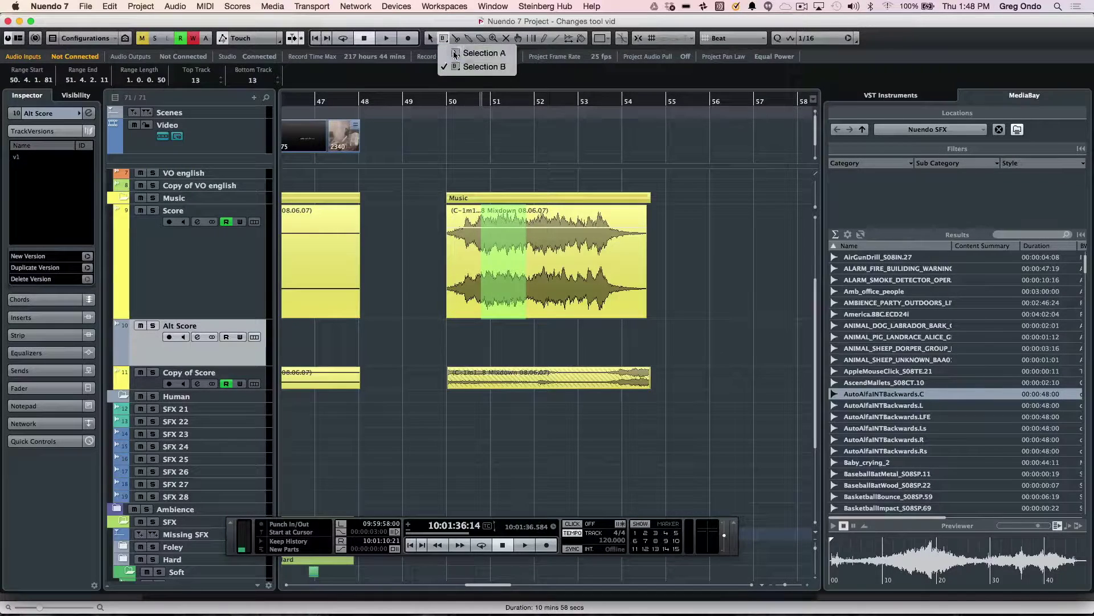
click(473, 52)
drag(551, 237, 604, 238)
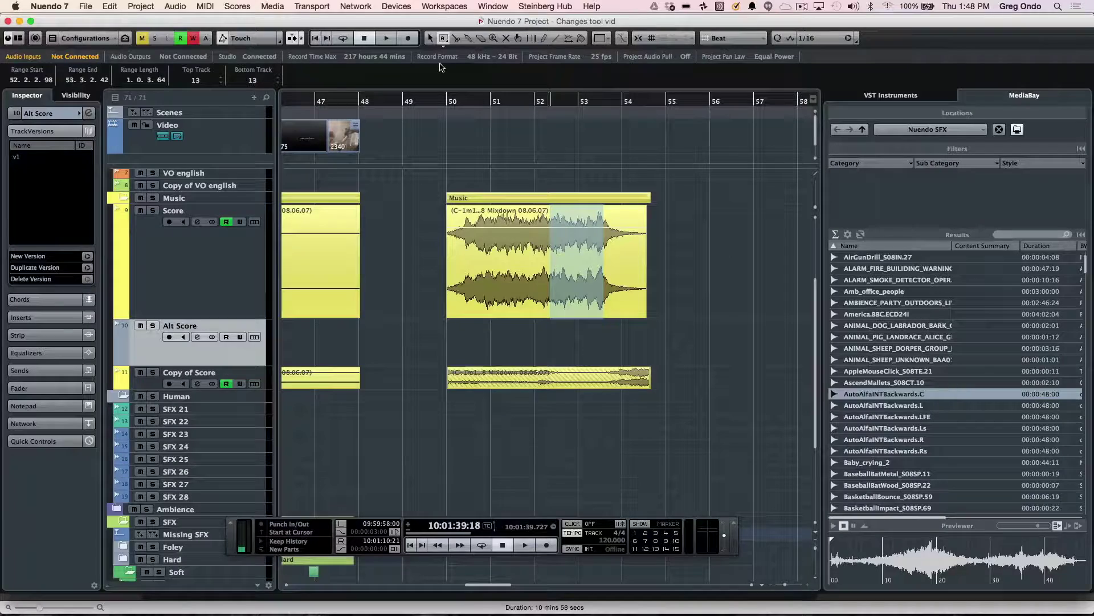
- Toggle repeatedly between the two stored ranges, ending on the first range near bar 50
key(super+z)
key(super+shift+z)
key(super+z)
key(super+shift+z)
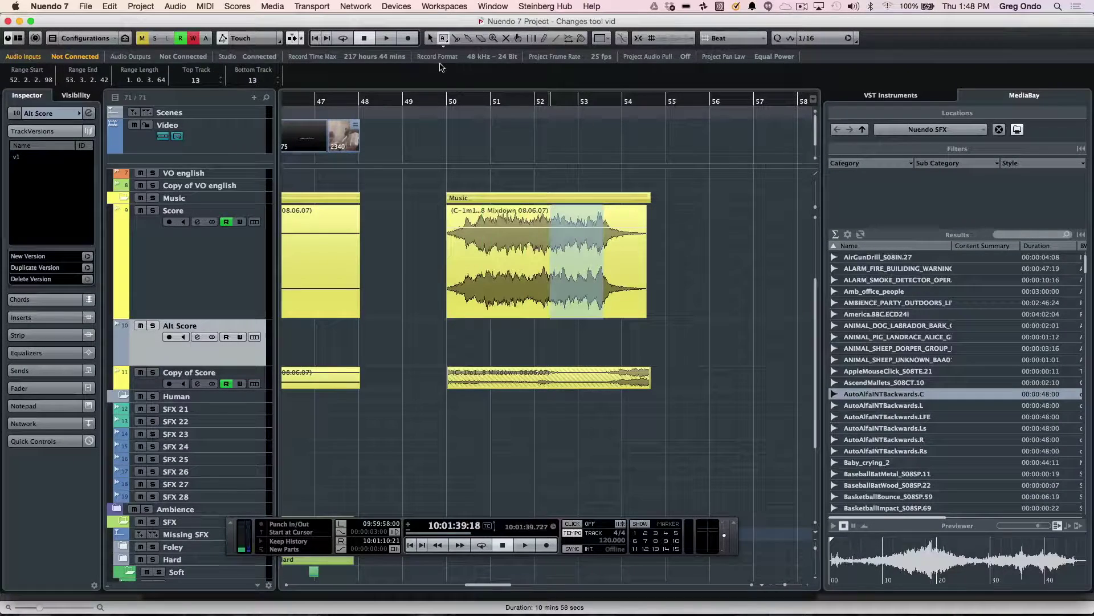
key(super+z)
key(super+shift+z)
key(super+z)
key(super+shift+z)
key(super+z)
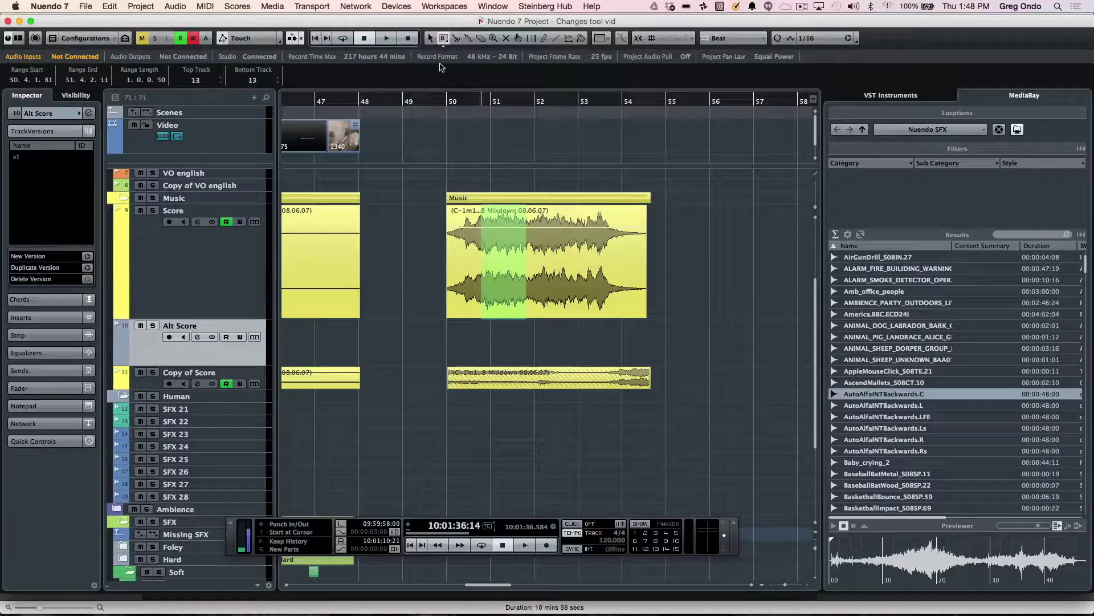
key(super+shift+z)
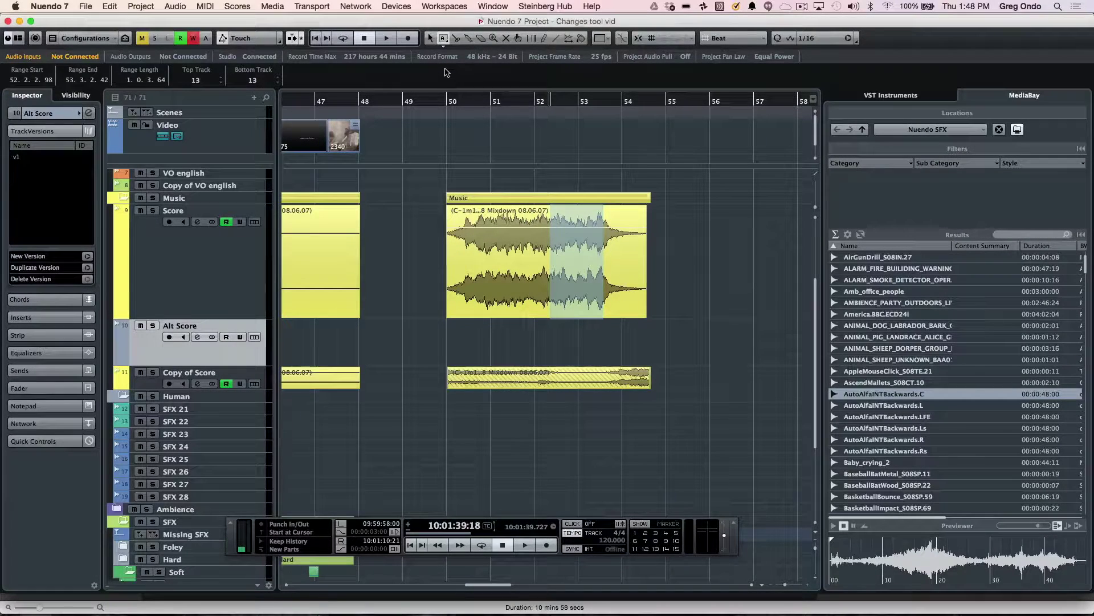
key(super+z)
key(super+shift+z)
key(super+z)
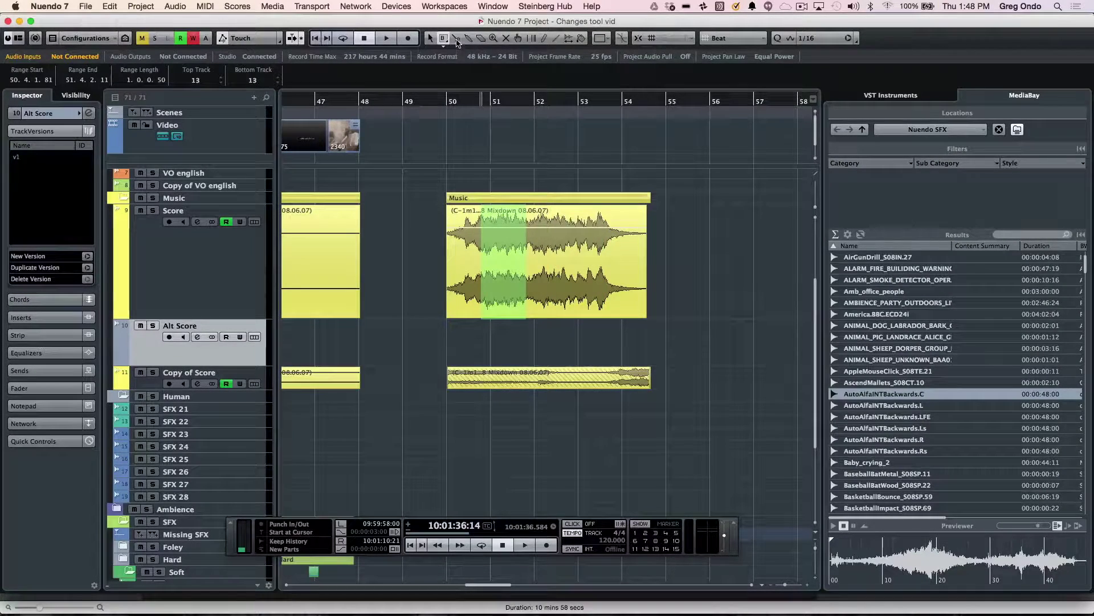
click(457, 40)
- Make three test cuts in the Score event, undo them, then Alt-split it into equal pieces
click(479, 251)
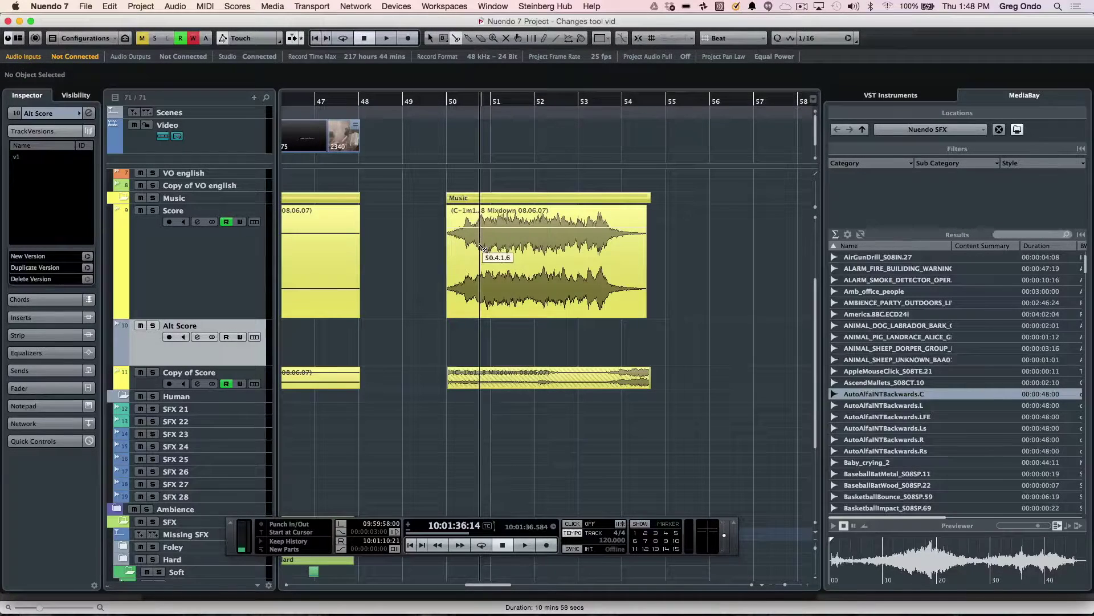
click(509, 251)
click(549, 254)
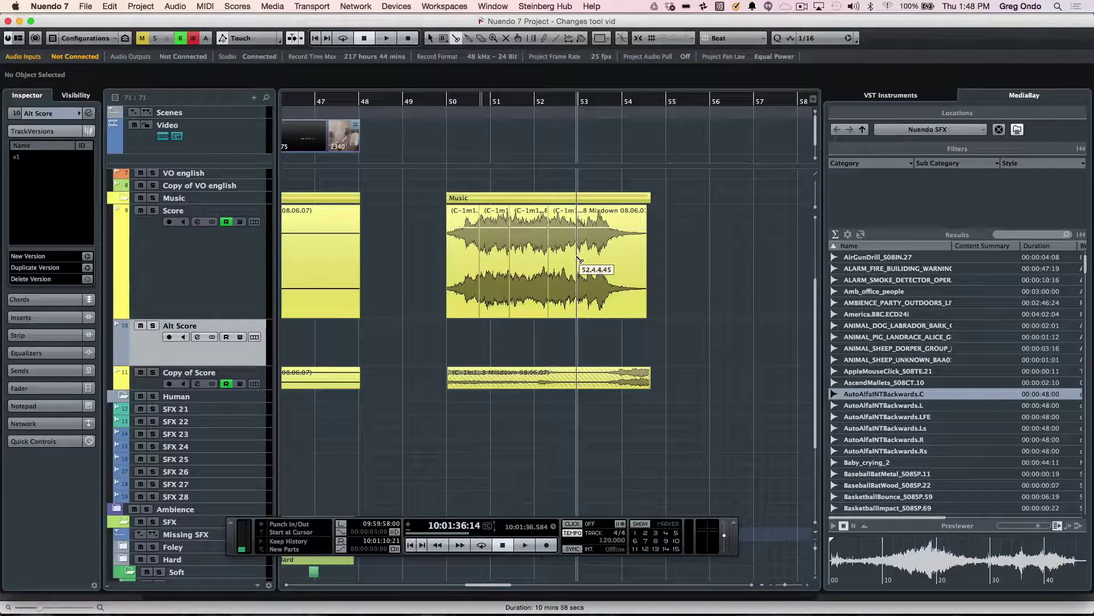
key(super+z)
key(super+z)
key(super+z)
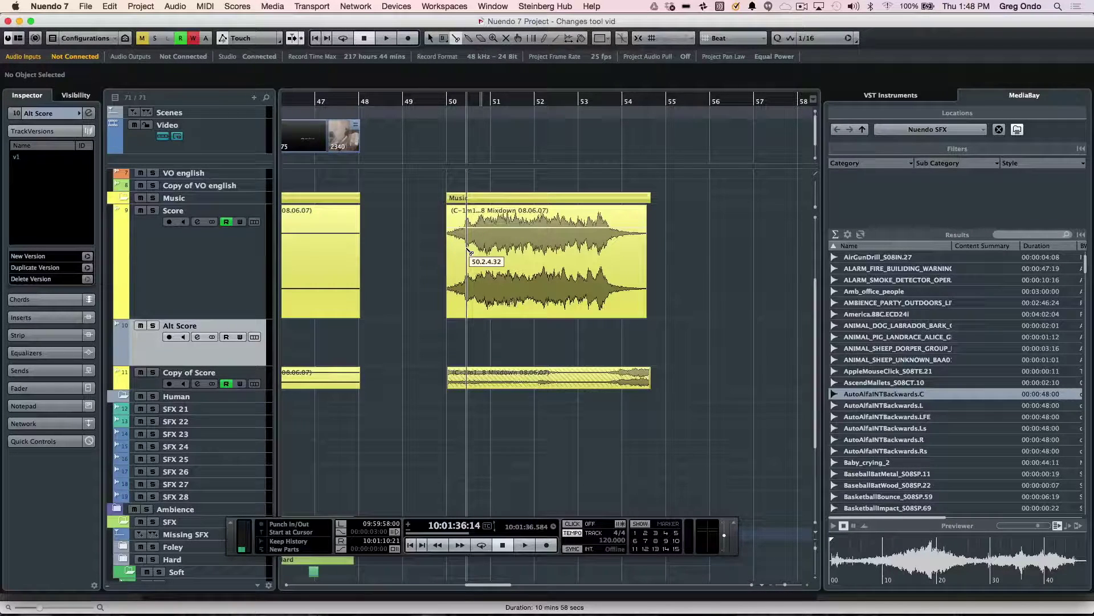
alt+click(468, 250)
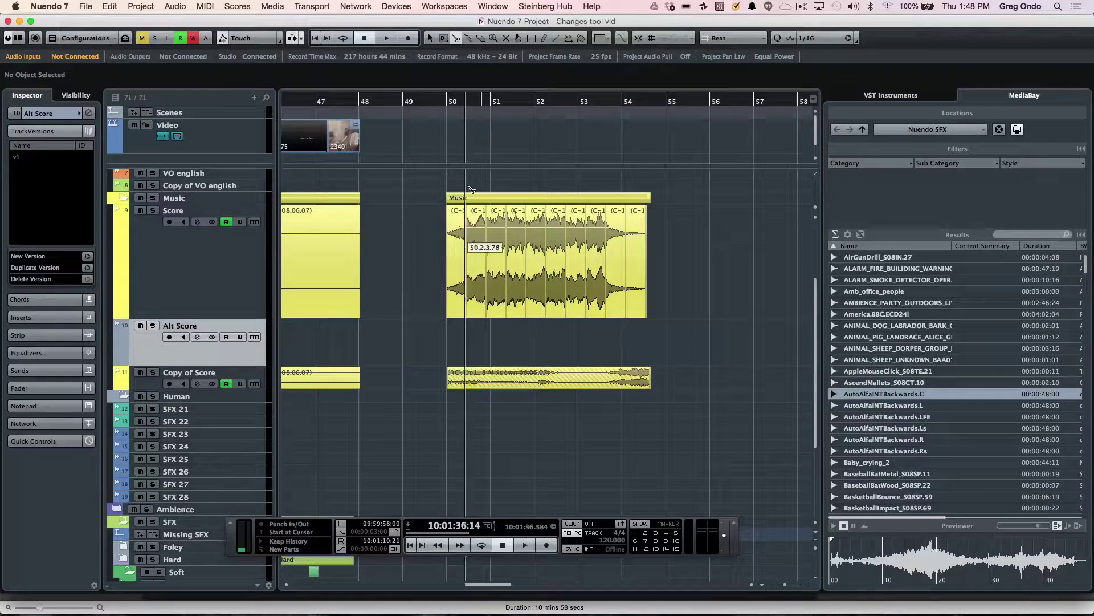
- Use the Glue tool on the splits to merge the Music event's pieces back together
click(468, 40)
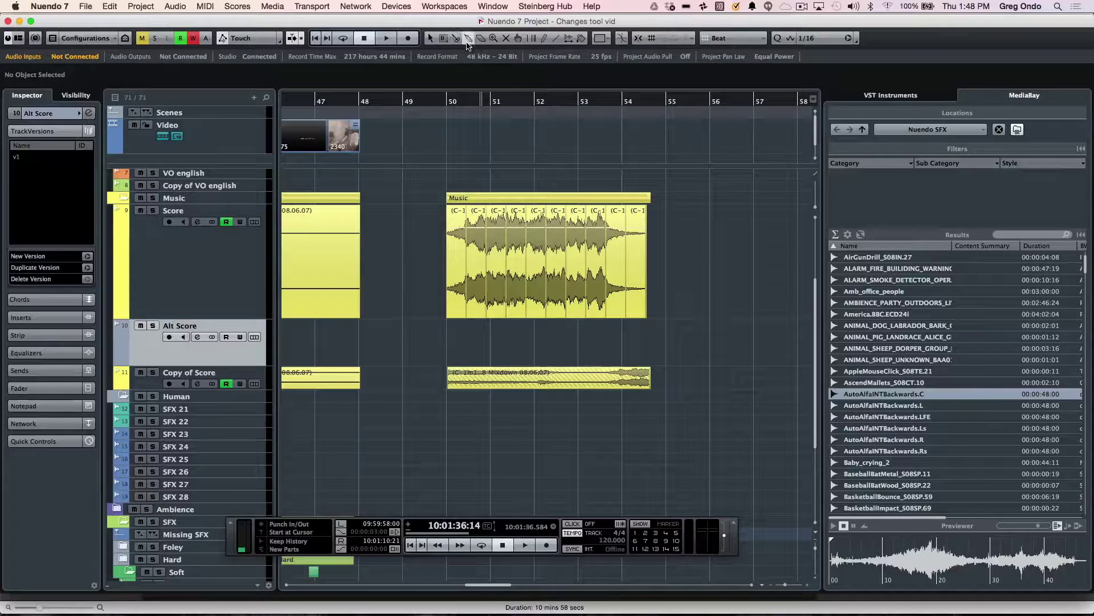
right_click(456, 174)
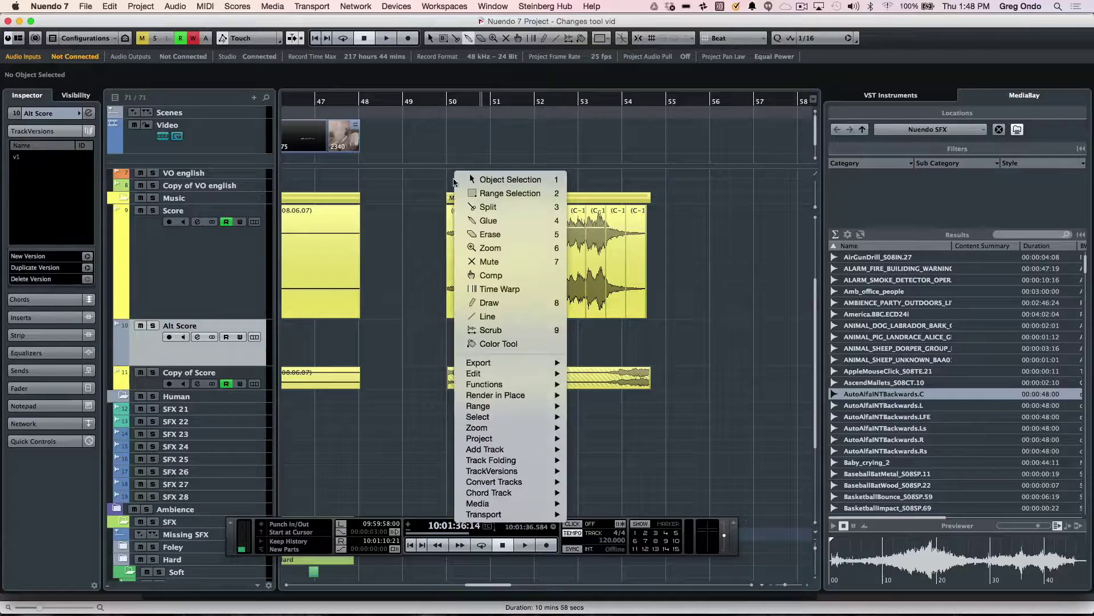
click(472, 248)
click(458, 261)
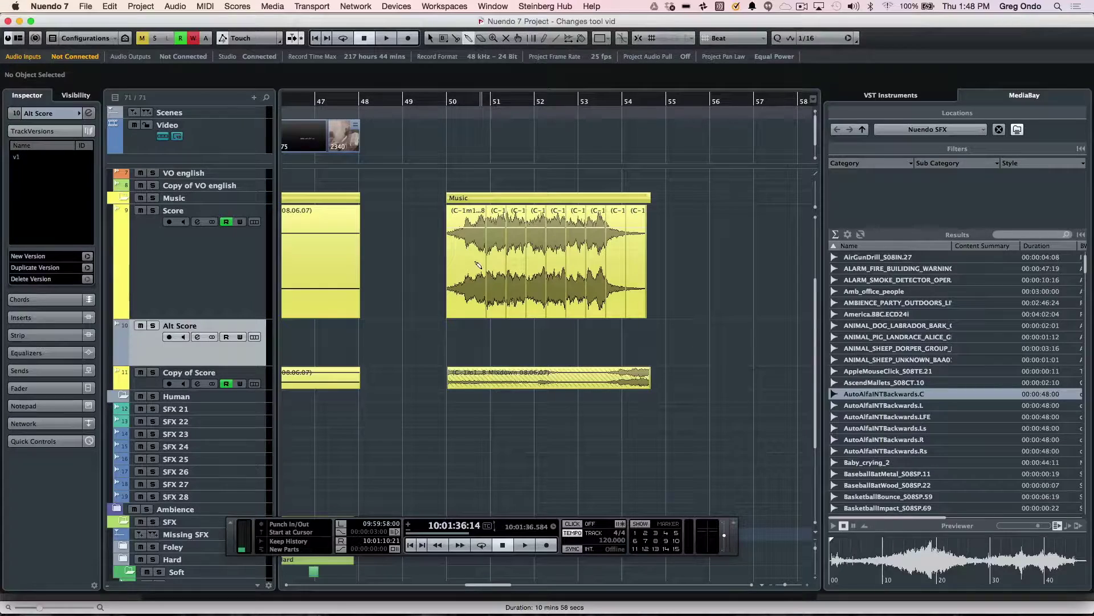
alt+click(478, 264)
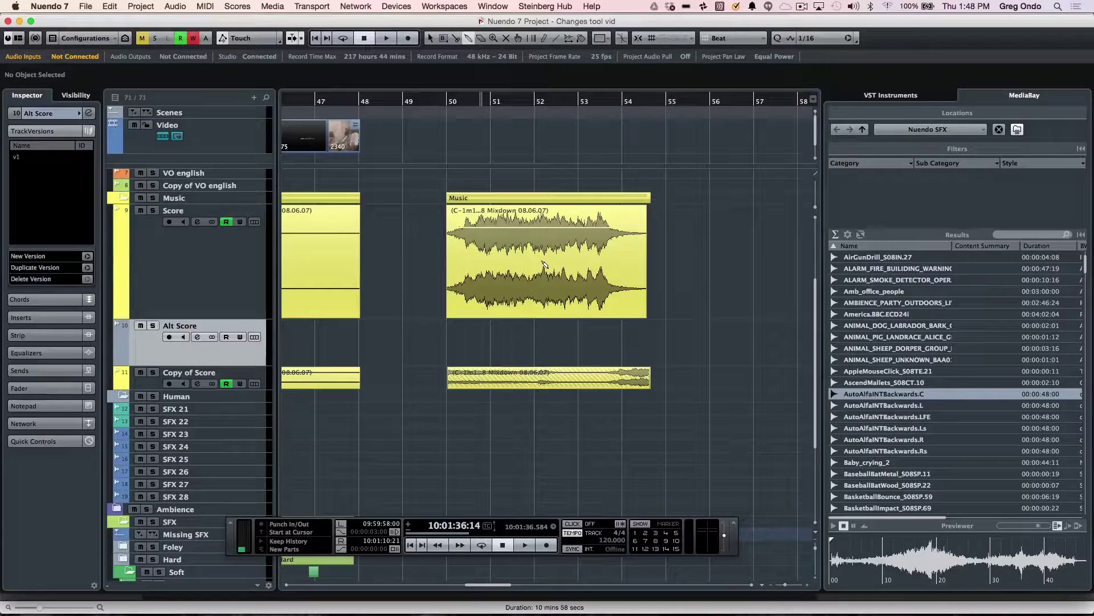
key(super+z)
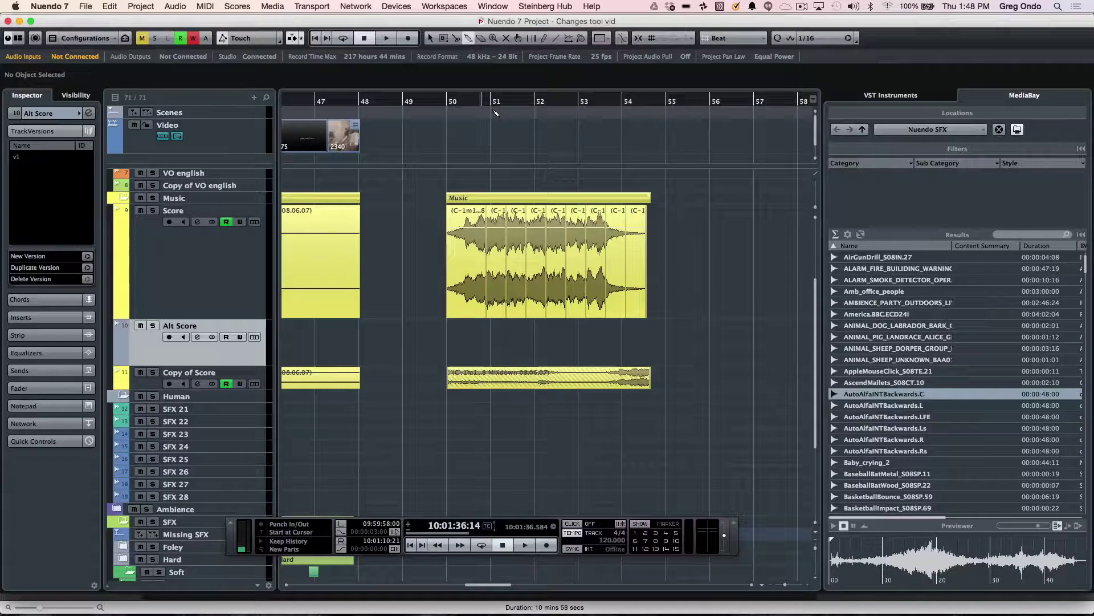
click(482, 40)
click(536, 300)
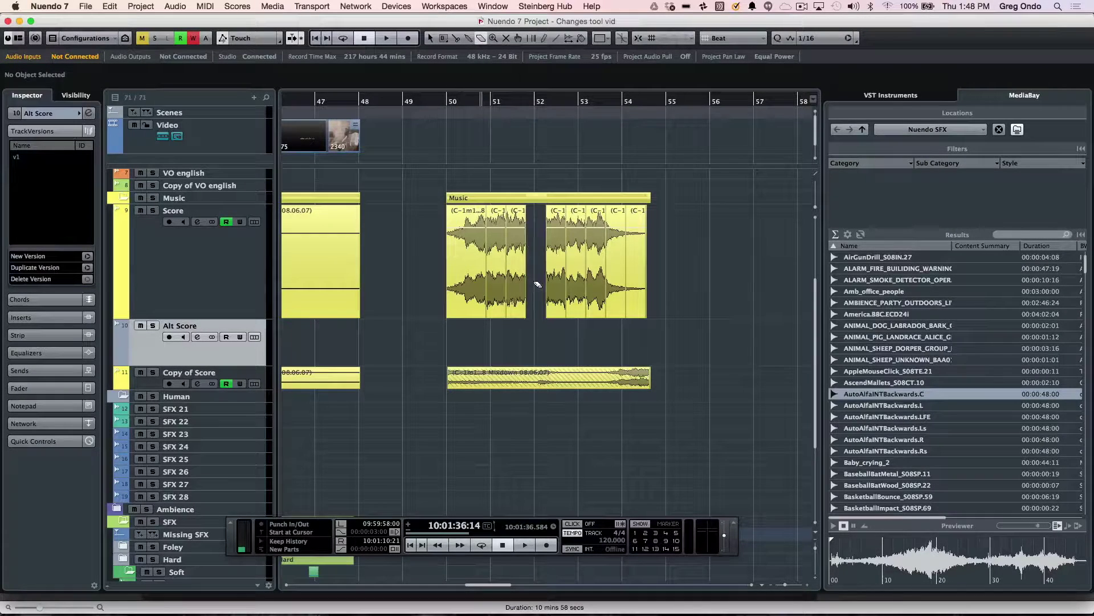
click(496, 291)
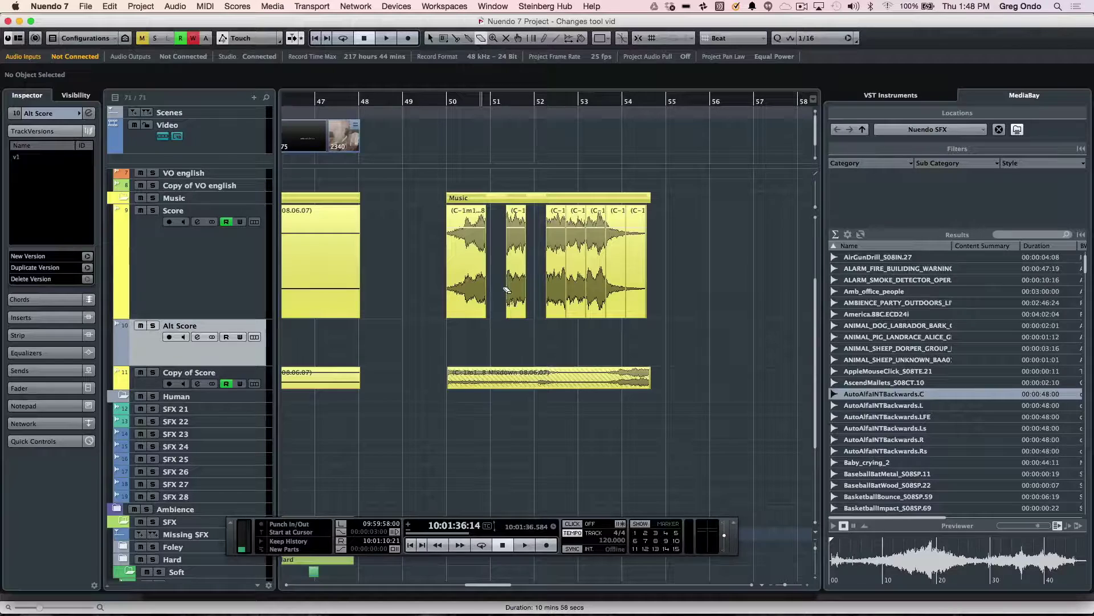
alt+click(560, 285)
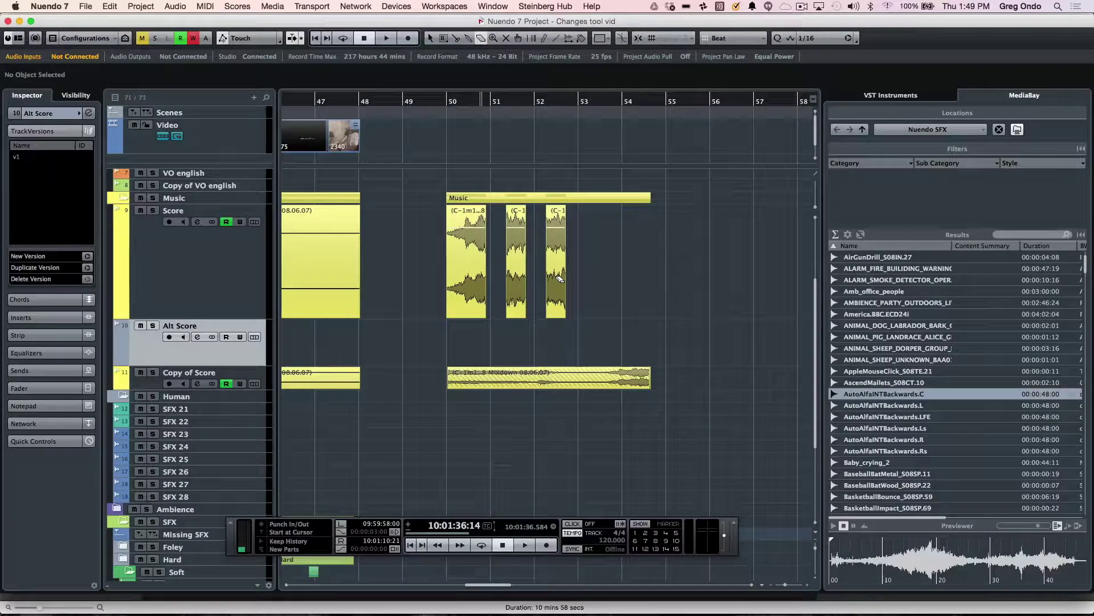
key(super+z)
key(super+z)
key(super+z)
key(super+z)
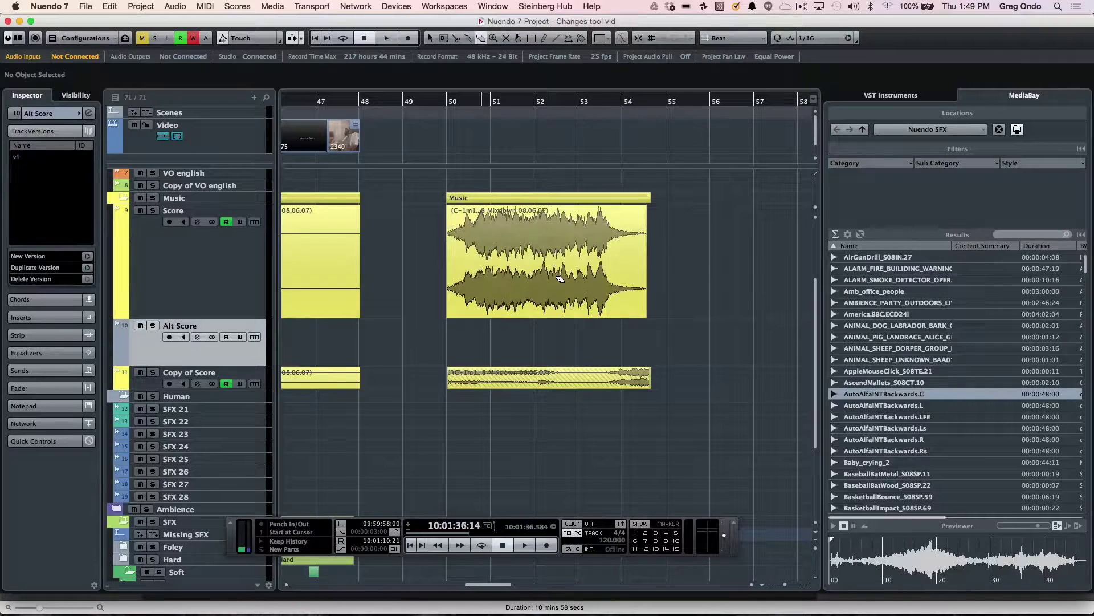
right_click(494, 207)
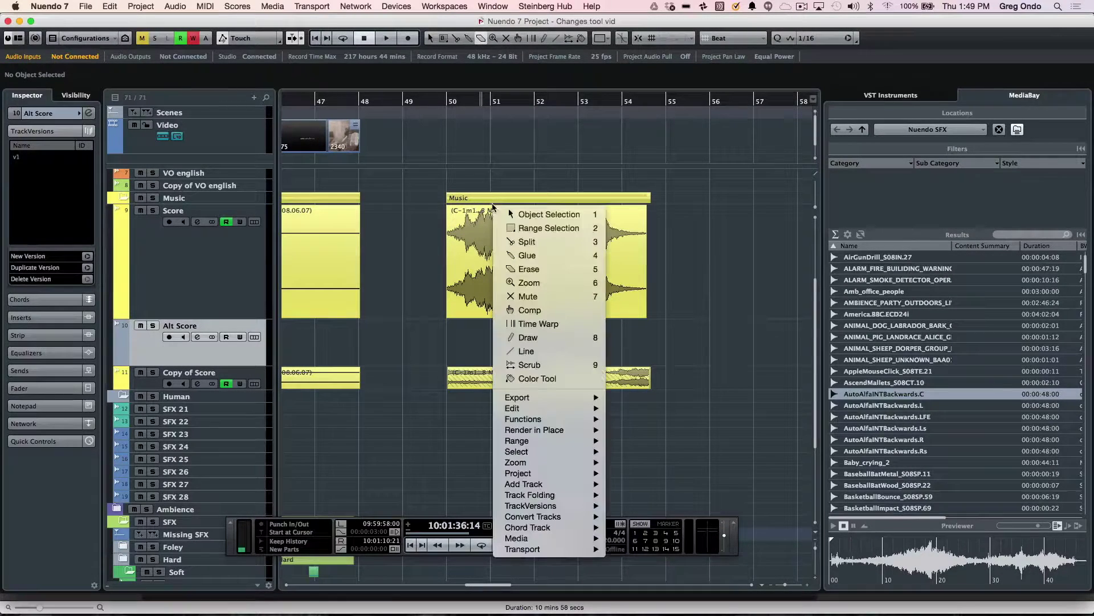
click(522, 283)
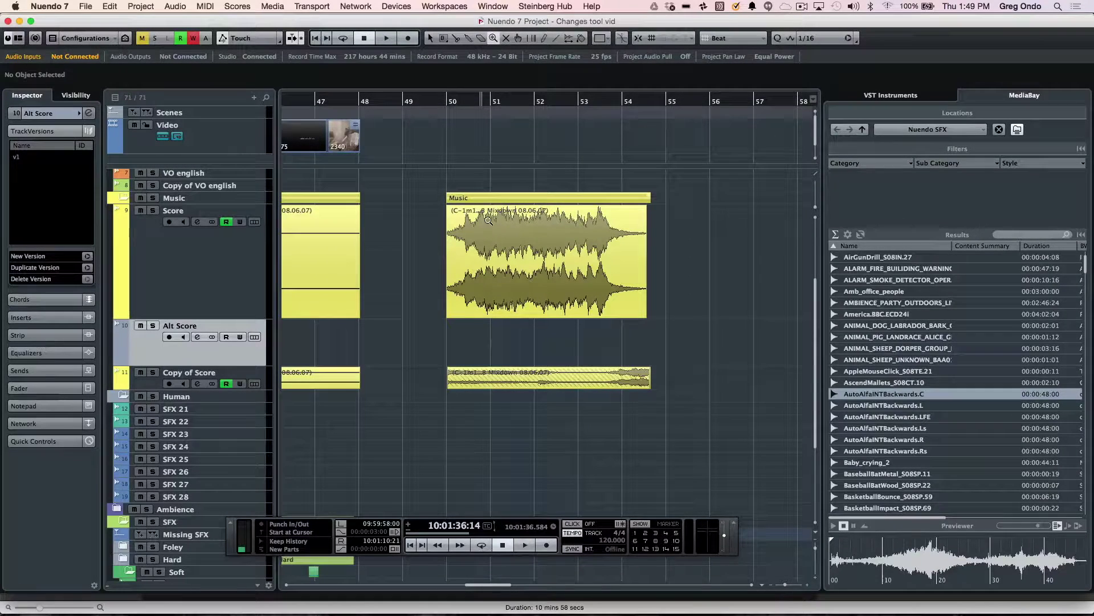
drag(489, 213, 540, 270)
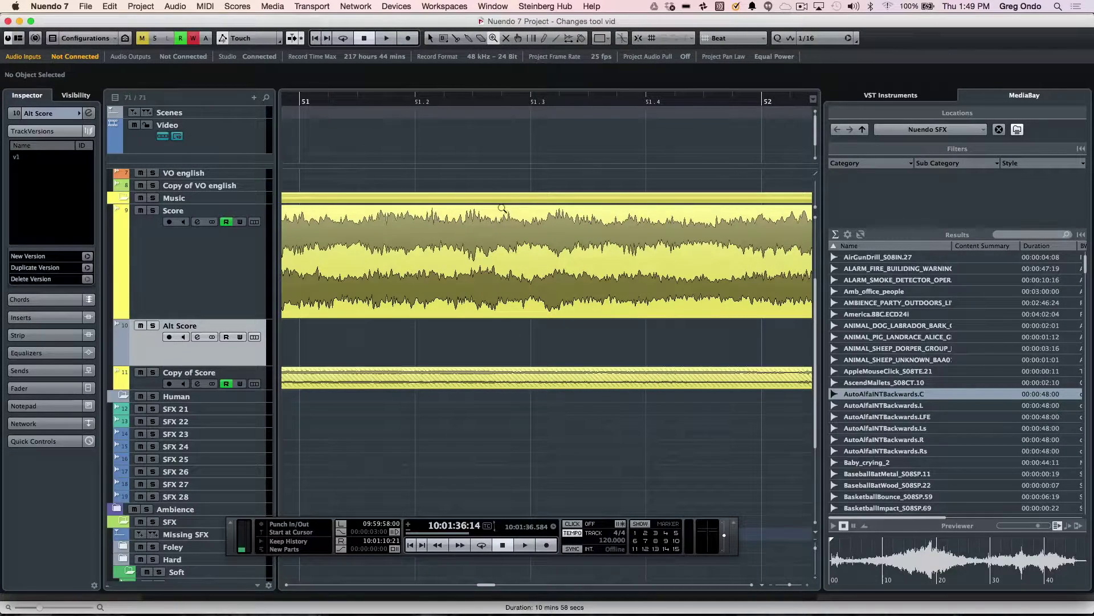
drag(490, 220, 499, 261)
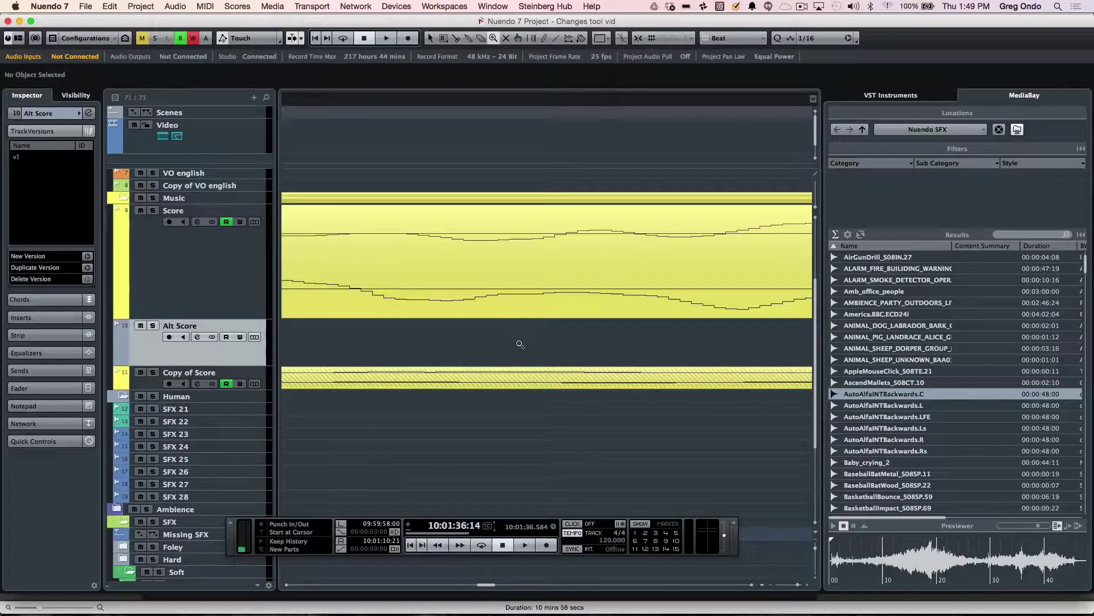
click(523, 345)
alt+click(522, 345)
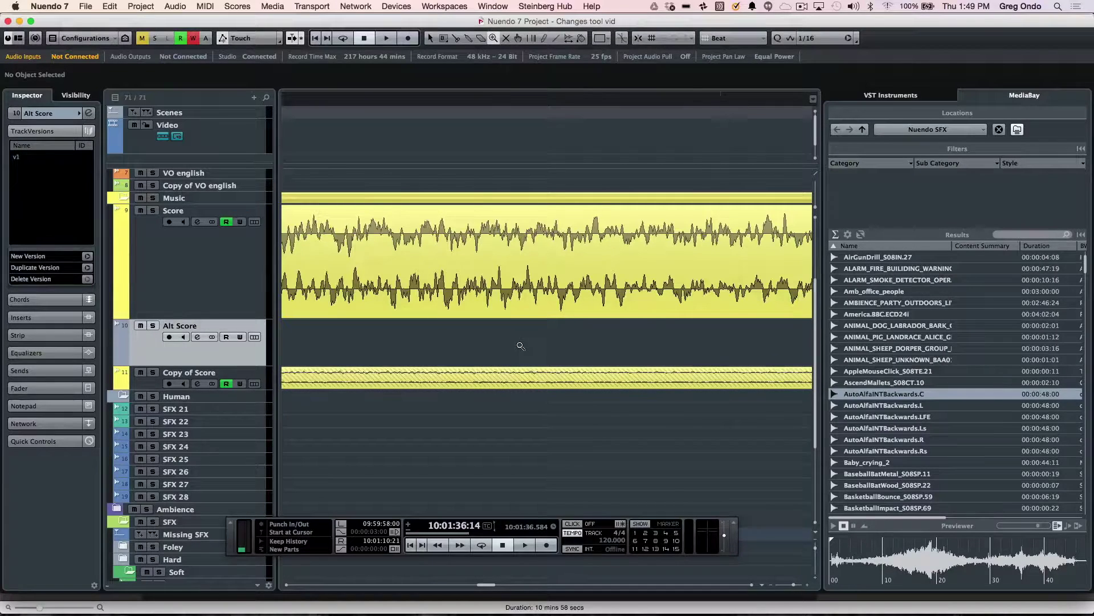
alt+click(520, 346)
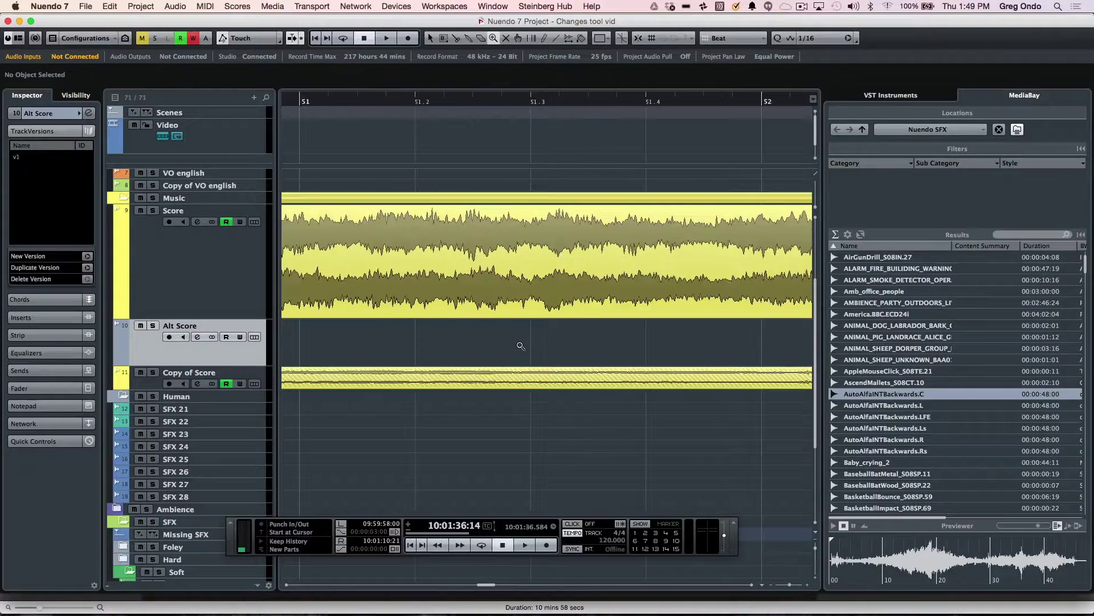
alt+click(520, 344)
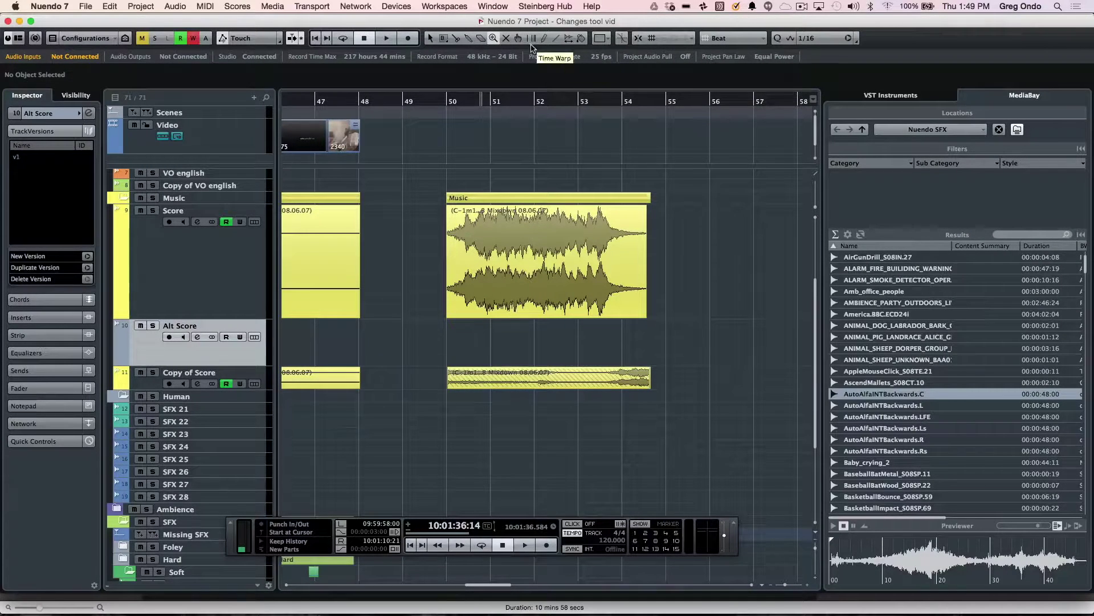
click(507, 38)
click(521, 245)
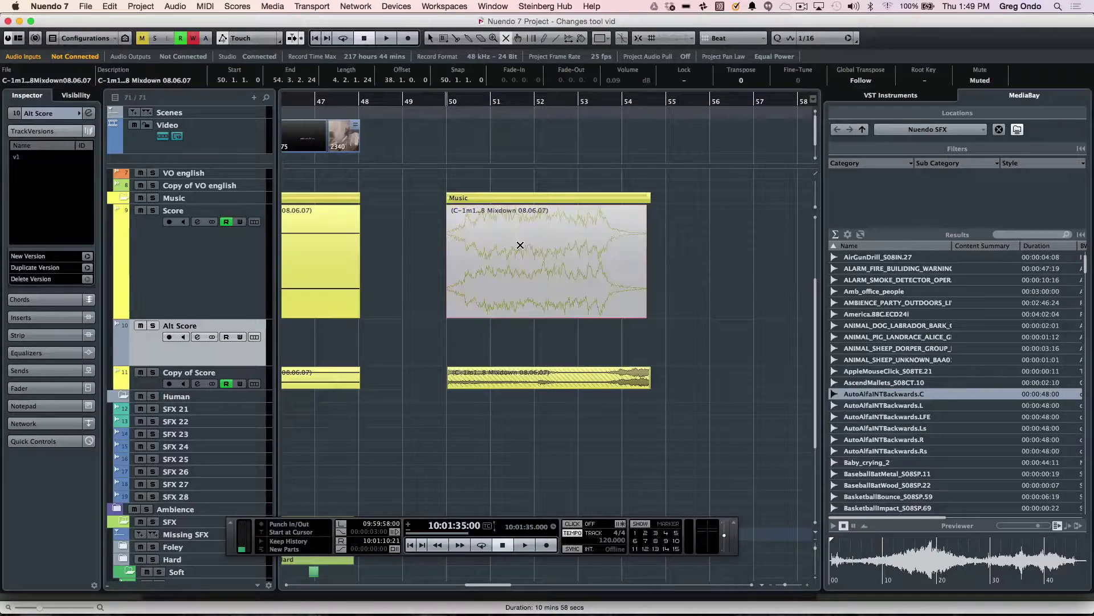
click(520, 245)
click(356, 243)
click(357, 243)
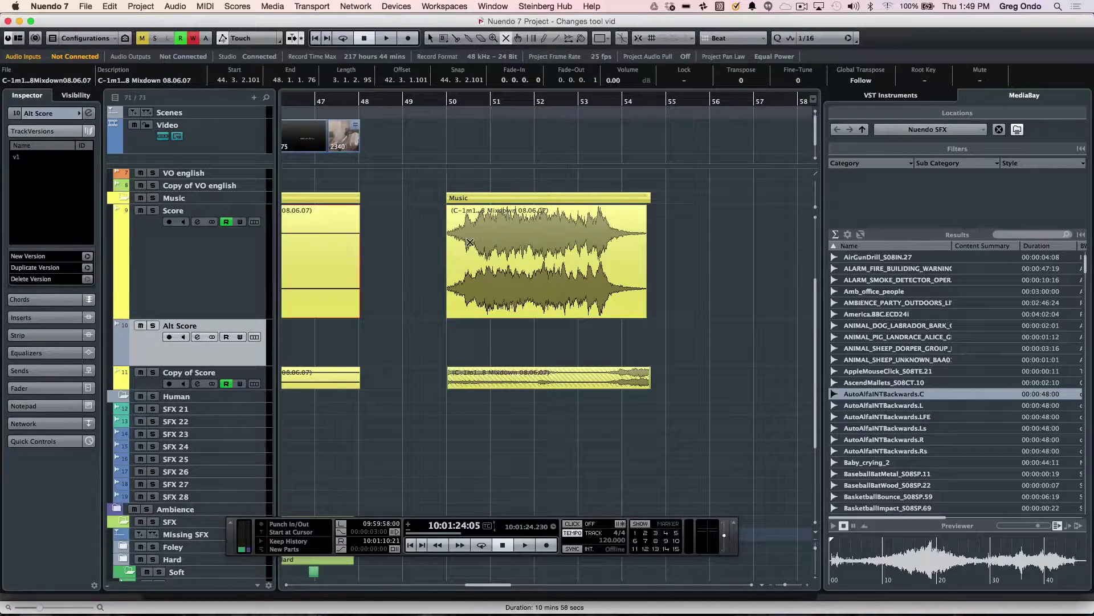
click(658, 257)
click(584, 248)
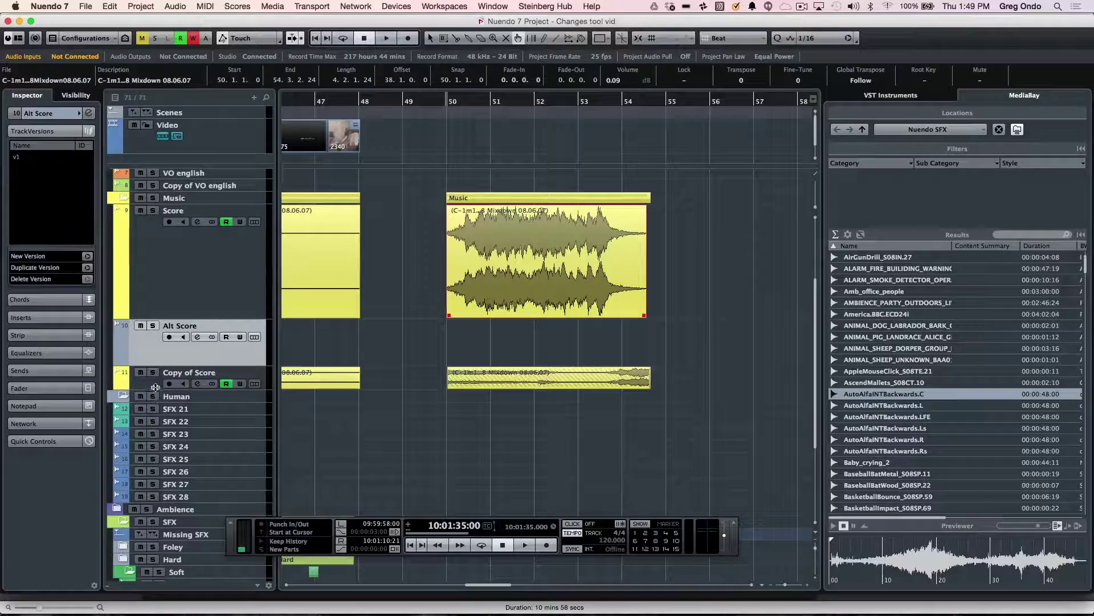
- Enlarge the Copy of Score track, reveal its take lanes and make Lanes 1 and 2 taller
drag(156, 388, 153, 421)
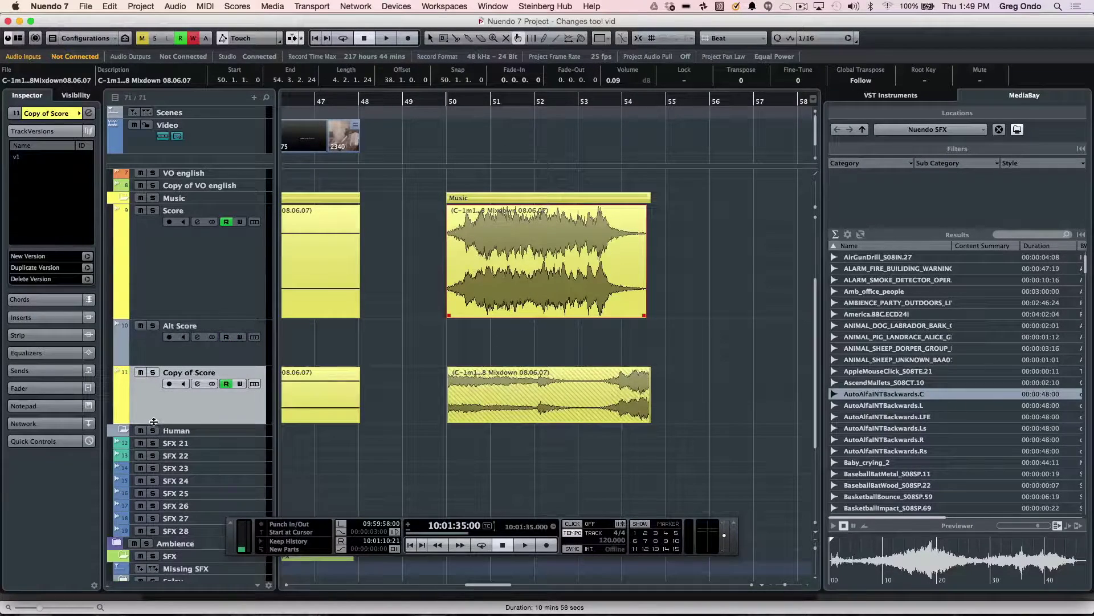
click(253, 384)
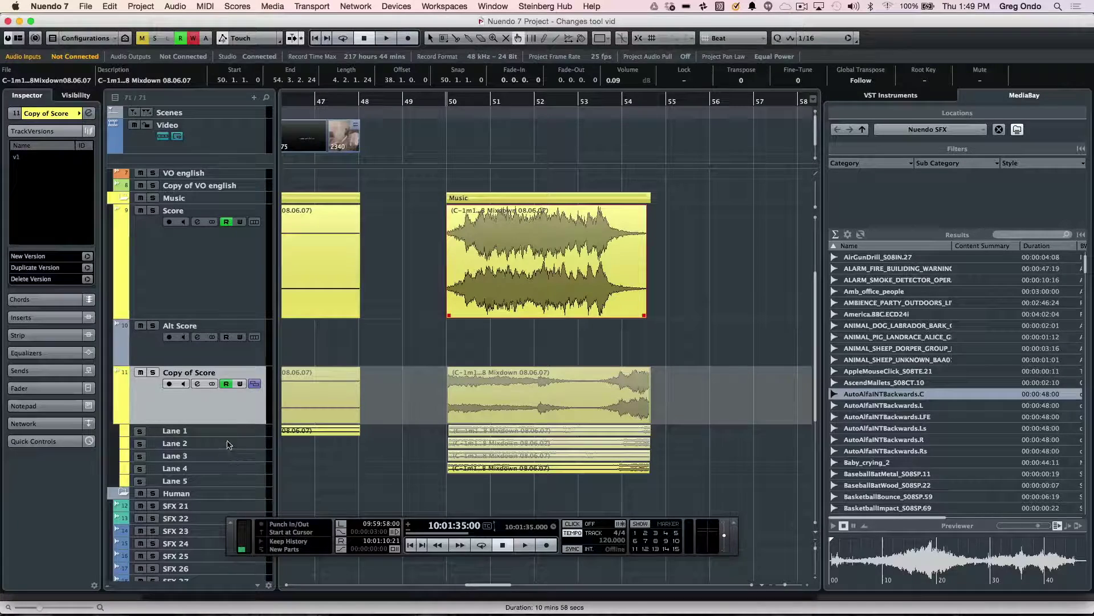
drag(230, 436, 227, 457)
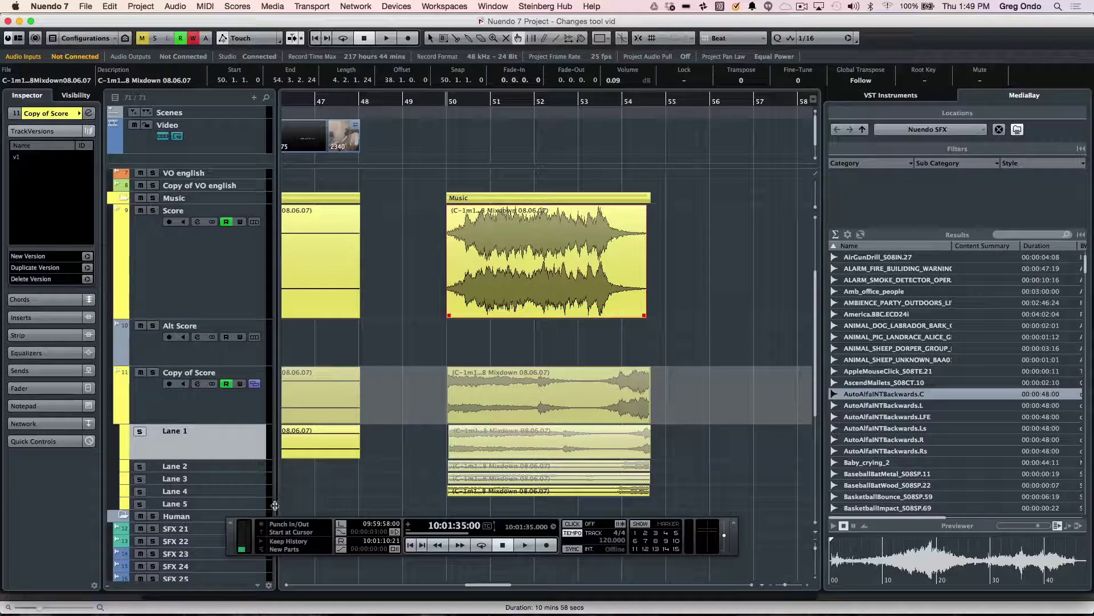
drag(251, 470, 208, 567)
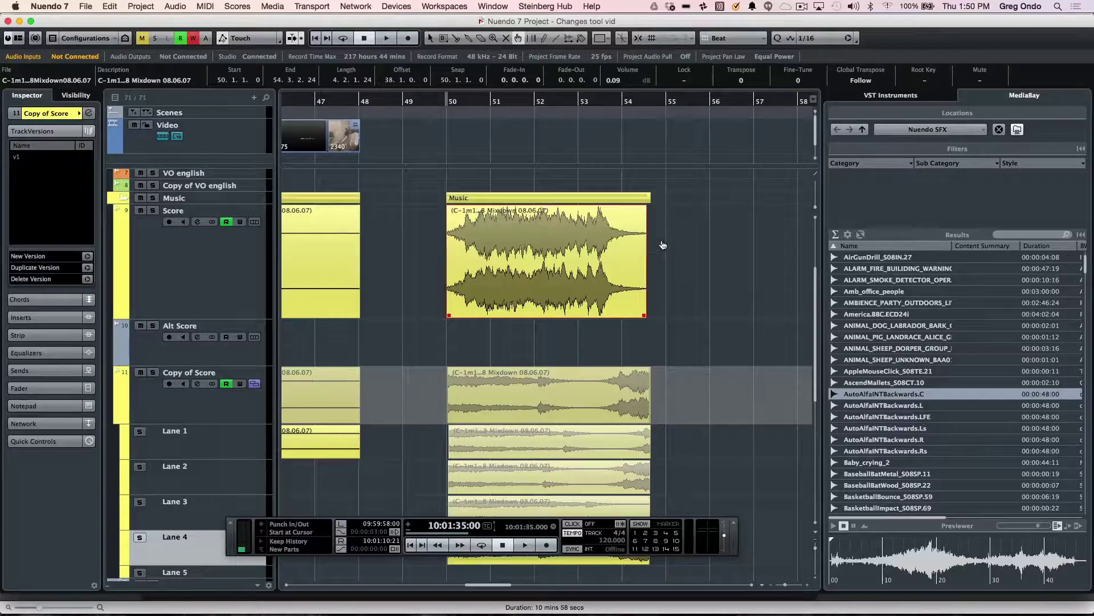
scroll(663, 245, down, 5)
scroll(630, 356, up, 1)
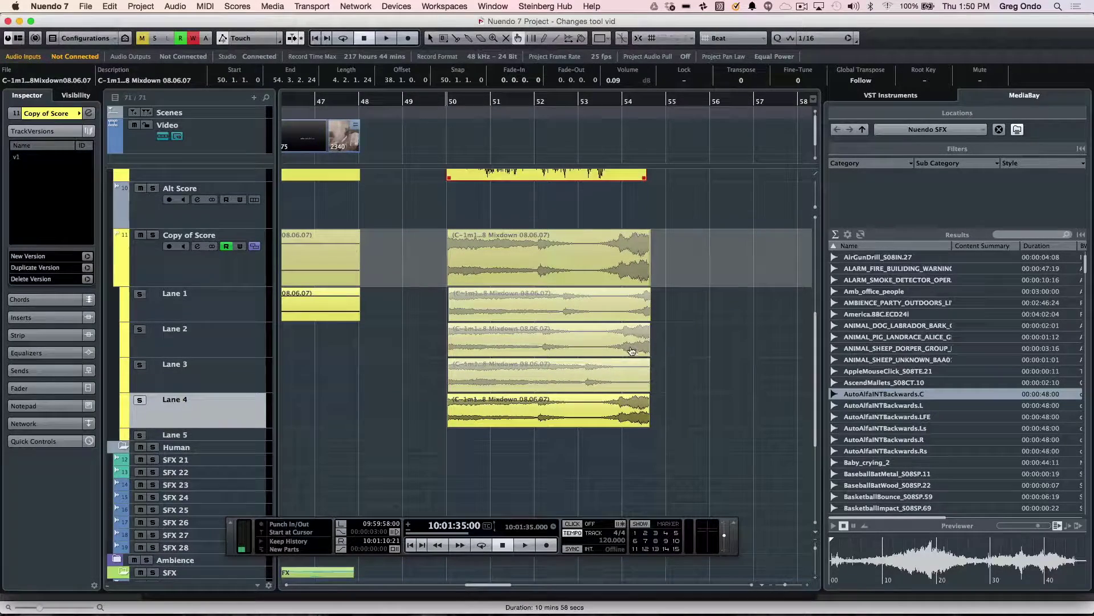
click(254, 247)
click(255, 248)
click(255, 247)
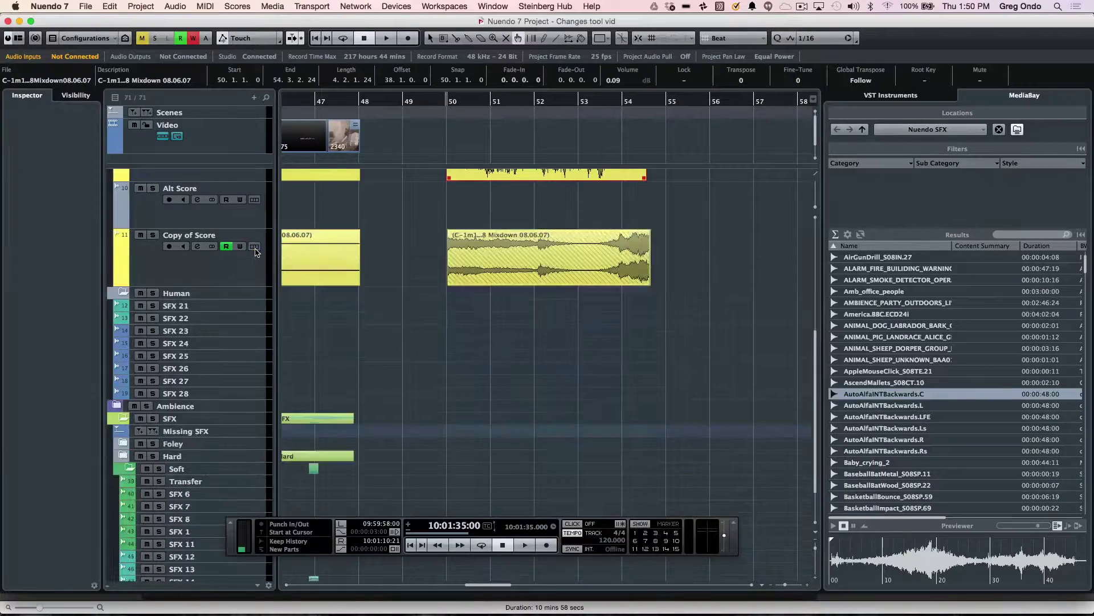
click(255, 247)
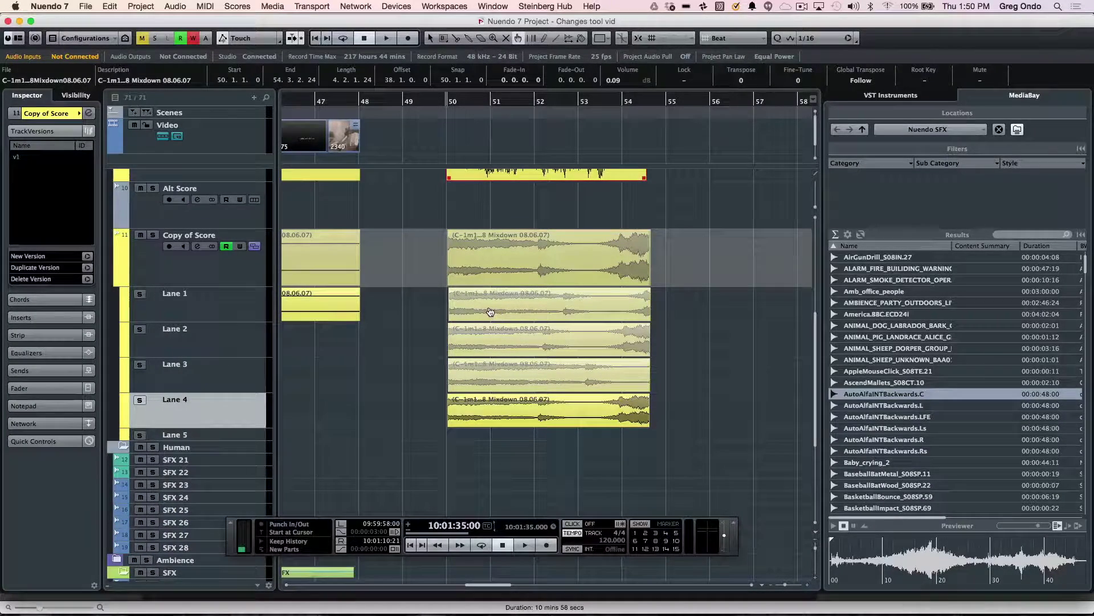
- Activate Lane 1 for bars 51–52 and Lane 3 at bar 53, auditioning the lanes' takes
drag(489, 314, 578, 336)
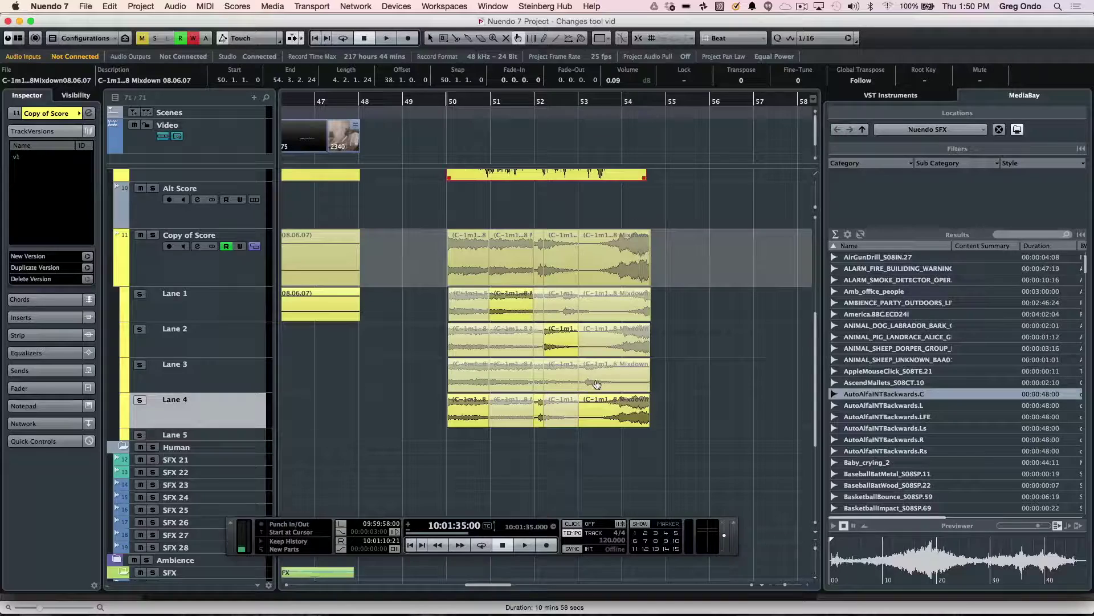
drag(599, 382, 630, 380)
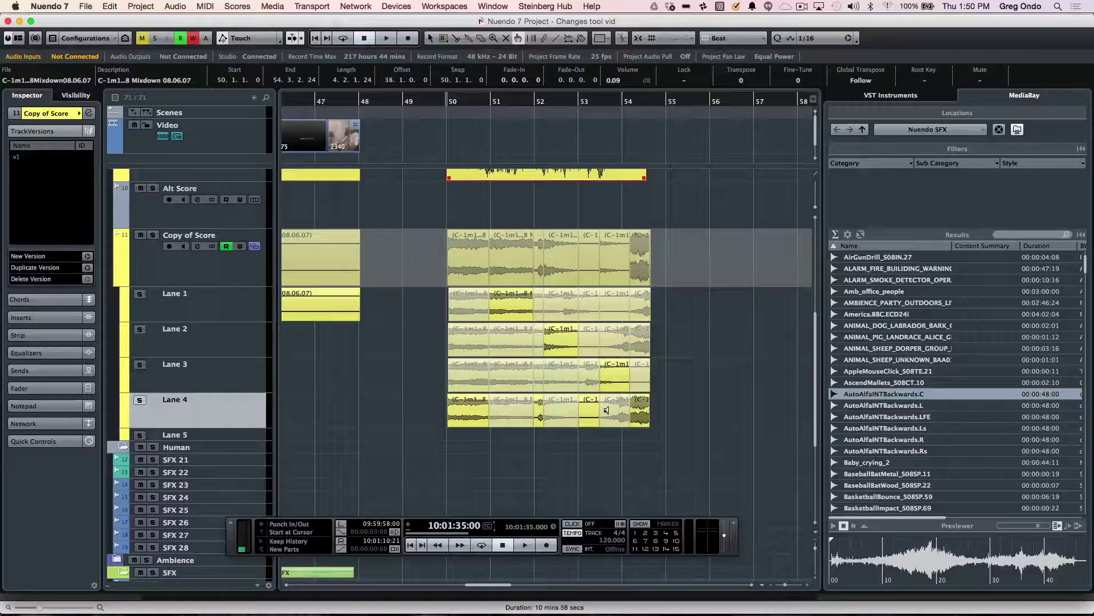
click(605, 410)
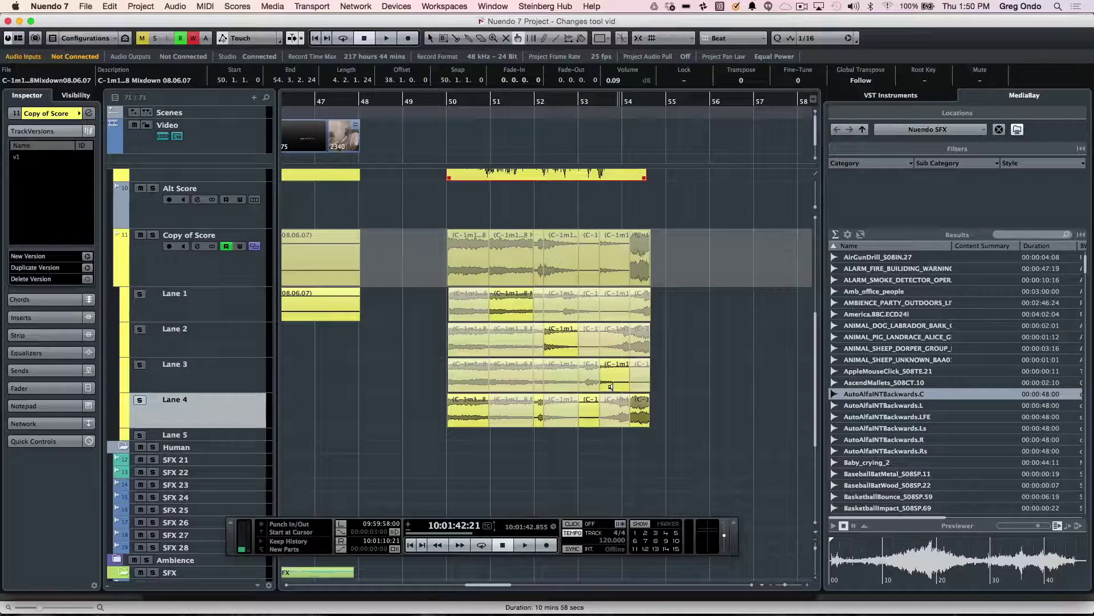
click(610, 382)
click(611, 312)
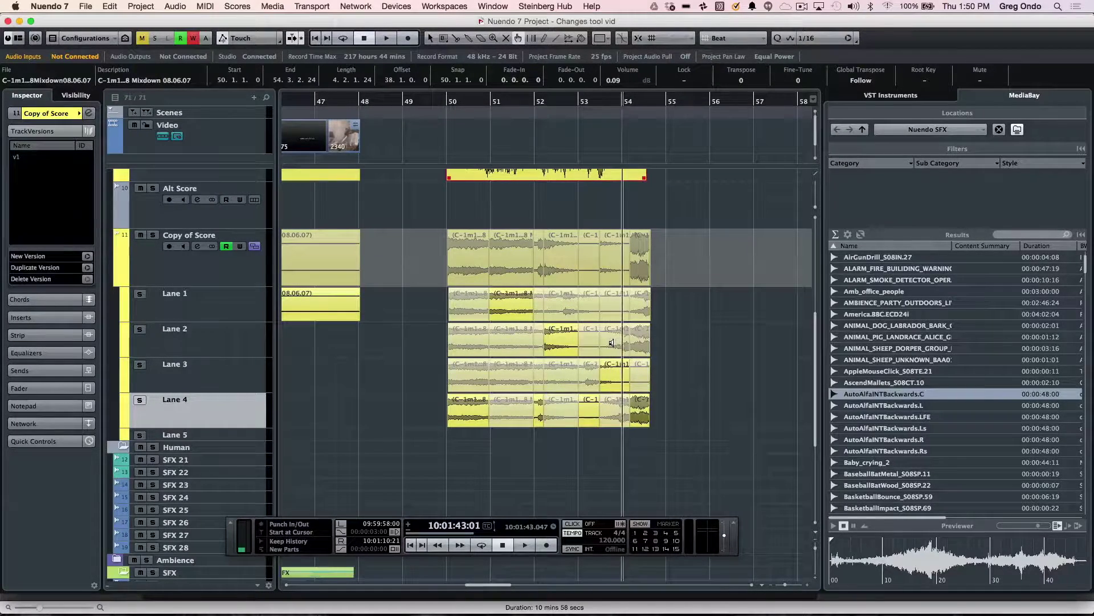
click(611, 314)
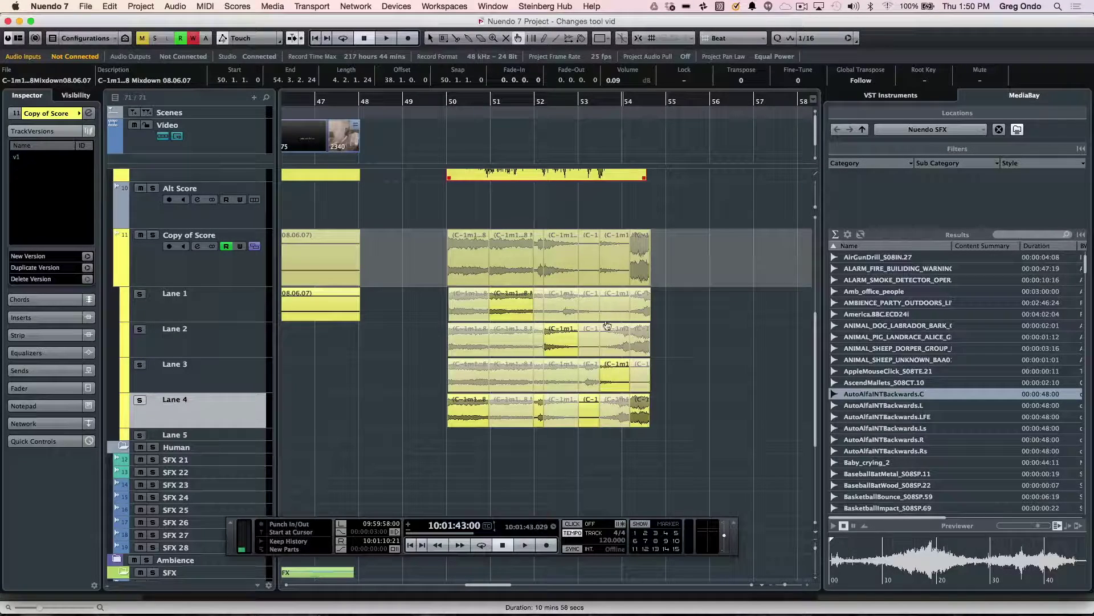
click(564, 348)
- Split the takes near bar 52, use Lane 3's take there, and collapse the lanes
click(566, 346)
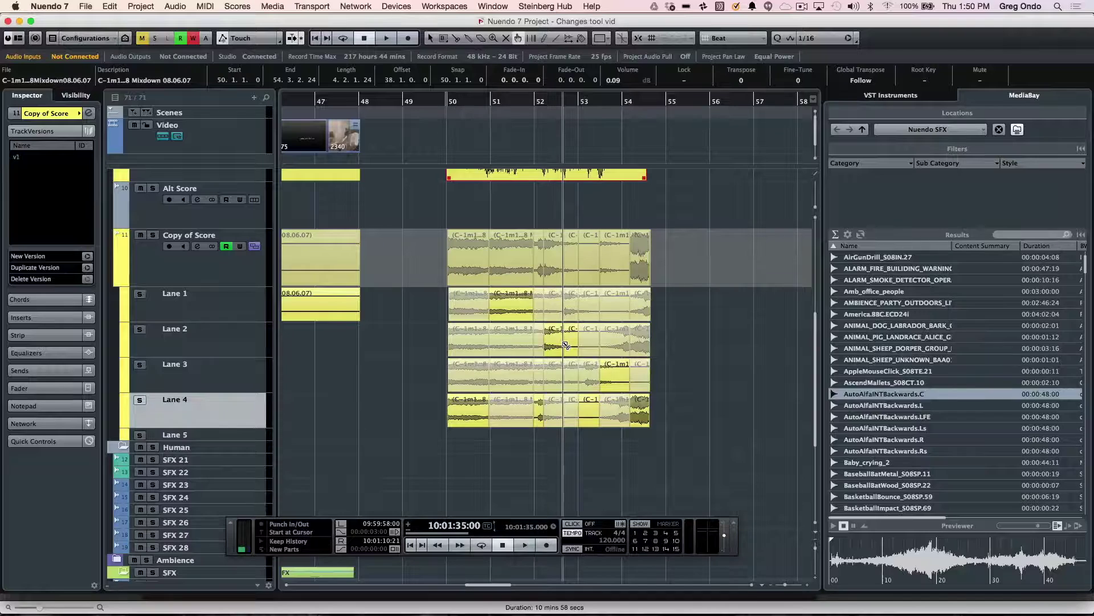
click(571, 380)
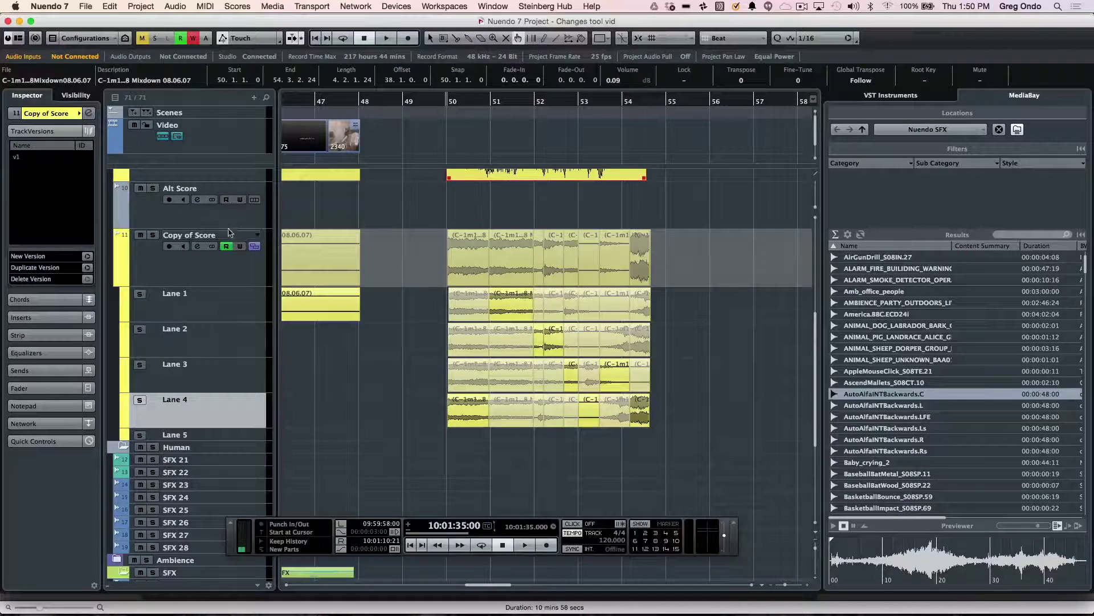
click(254, 247)
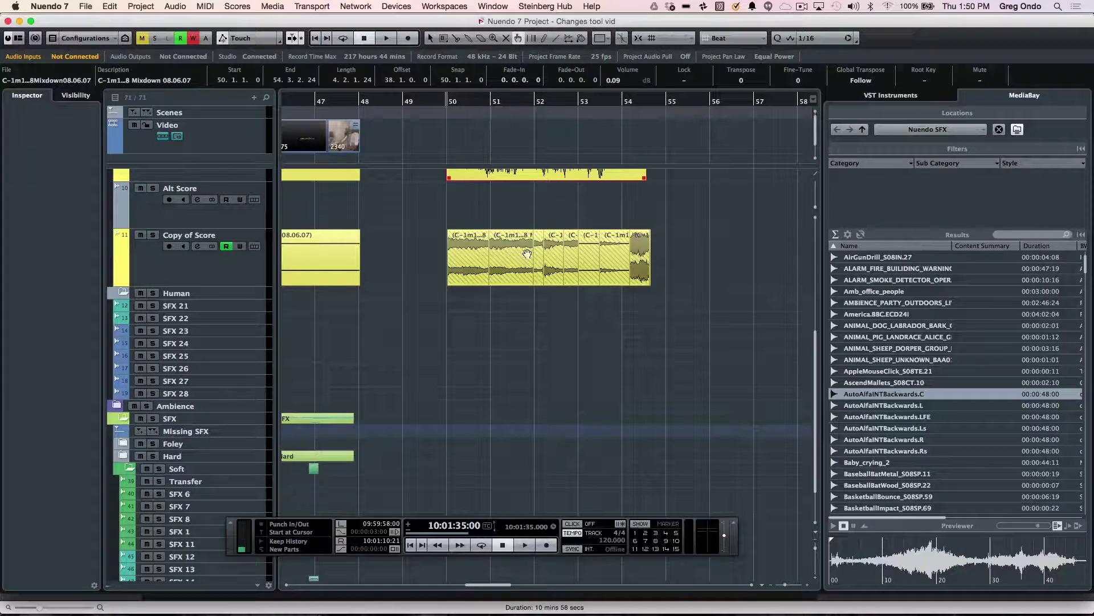
scroll(527, 251, up, 5)
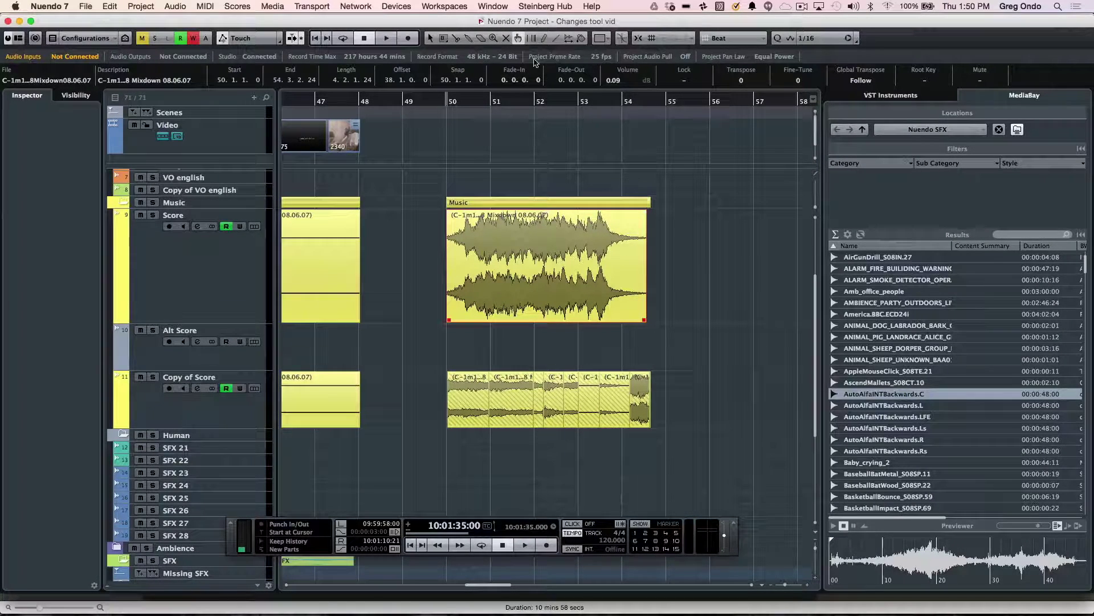
- With Time Warp, shift the bar grid near bar 50 and add a nudged tempo point at bar 51
click(535, 39)
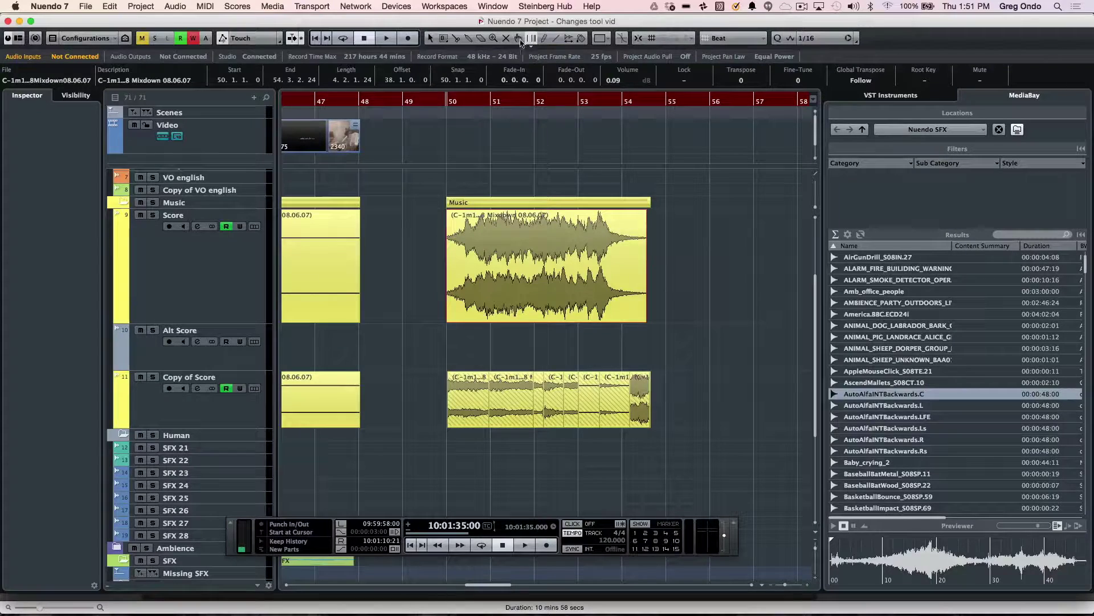
click(518, 39)
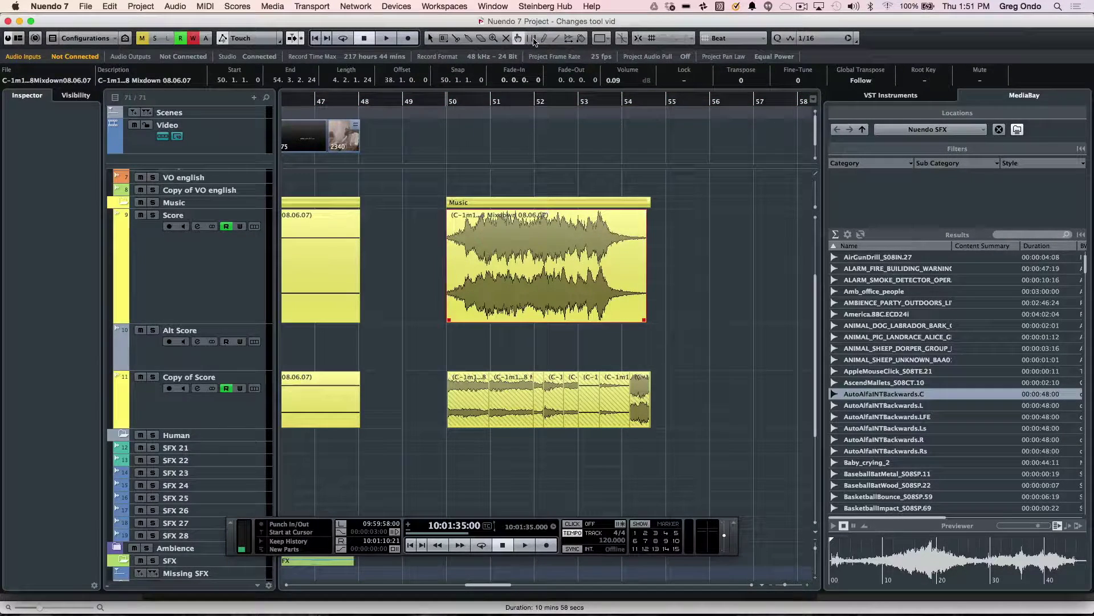
click(466, 101)
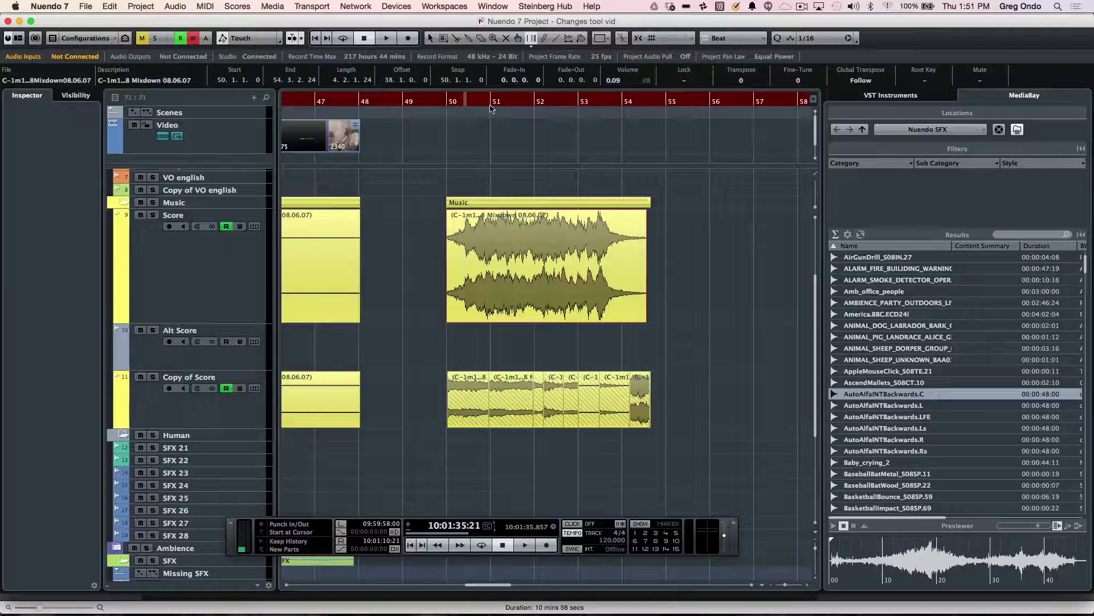
drag(471, 112, 454, 112)
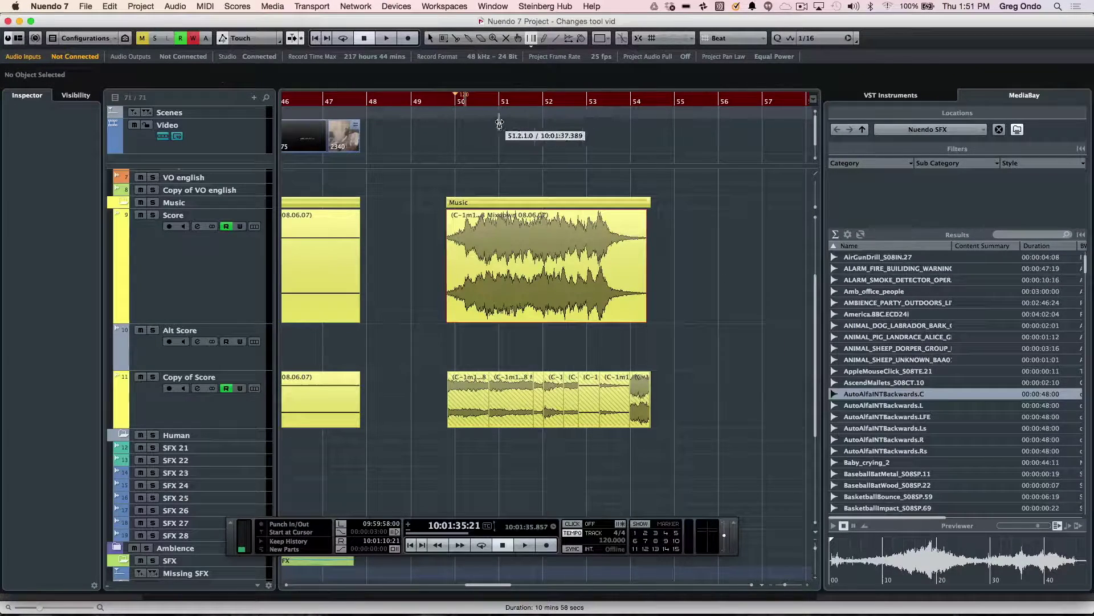
drag(499, 121, 608, 121)
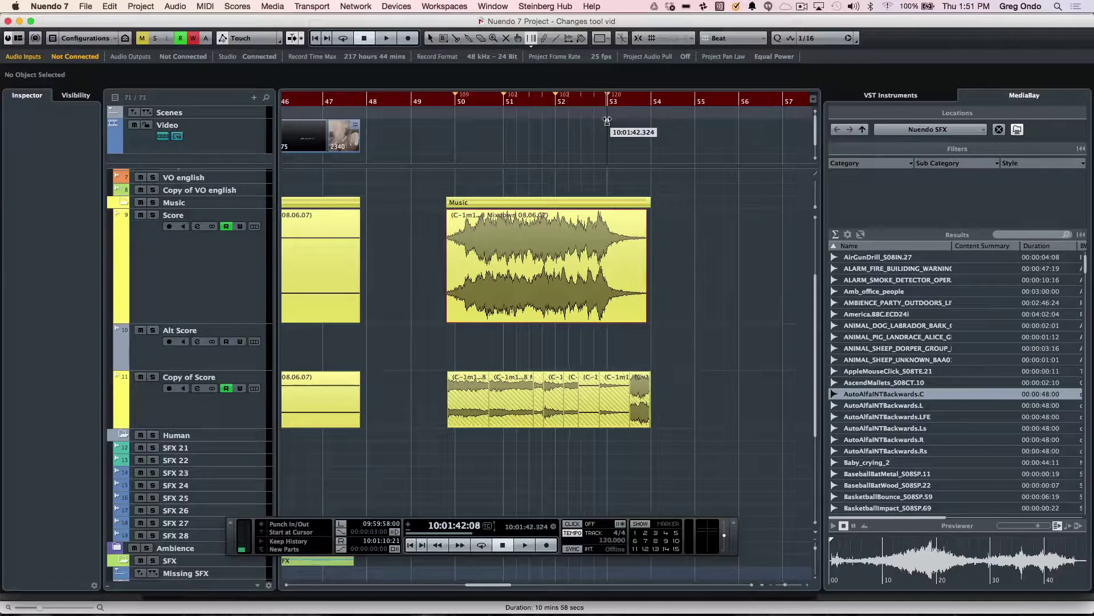
mouse_move(504, 122)
mouse_down()
mouse_move(472, 121)
mouse_move(490, 123)
mouse_up()
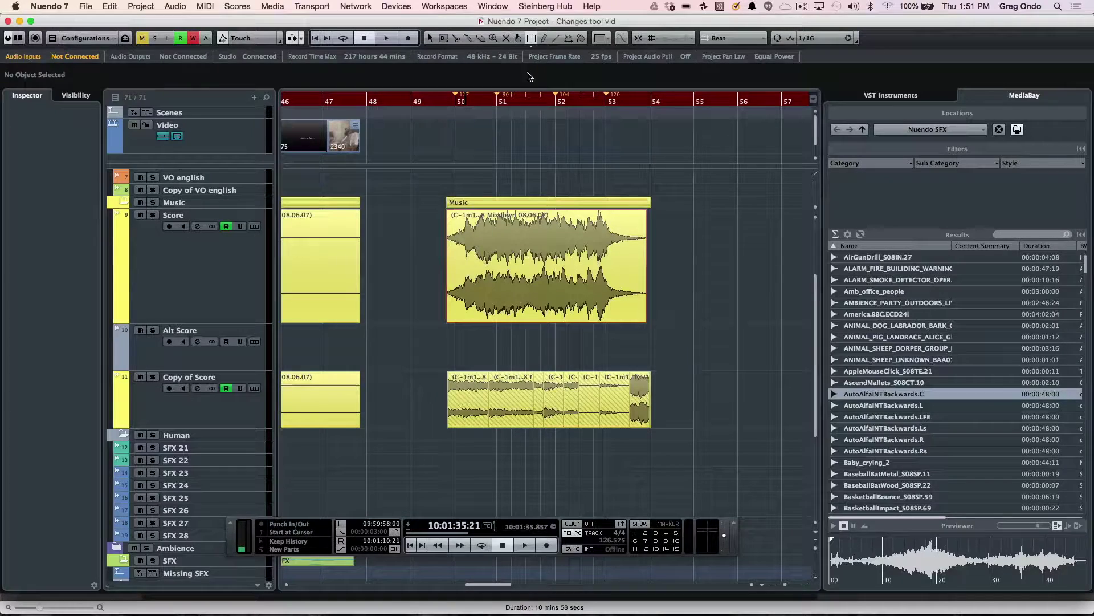
click(544, 41)
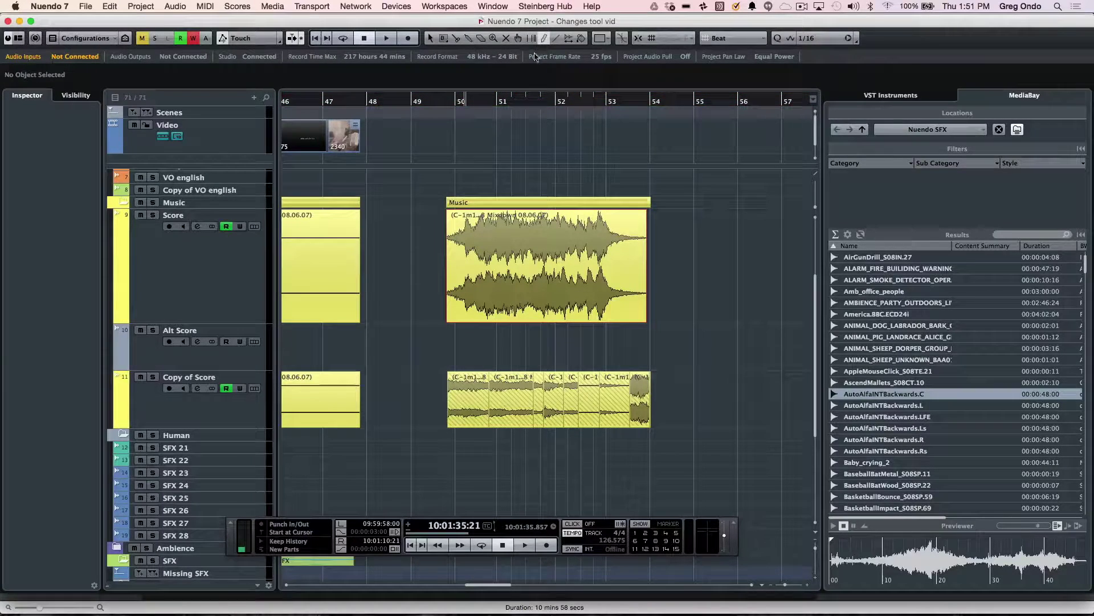
- Draw a zigzag volume envelope on the Music event: low start, rise, peak, dip and low end
click(513, 260)
mouse_move(513, 259)
mouse_down()
mouse_move(543, 231)
mouse_move(566, 245)
mouse_move(562, 289)
mouse_move(579, 282)
mouse_move(584, 243)
mouse_up()
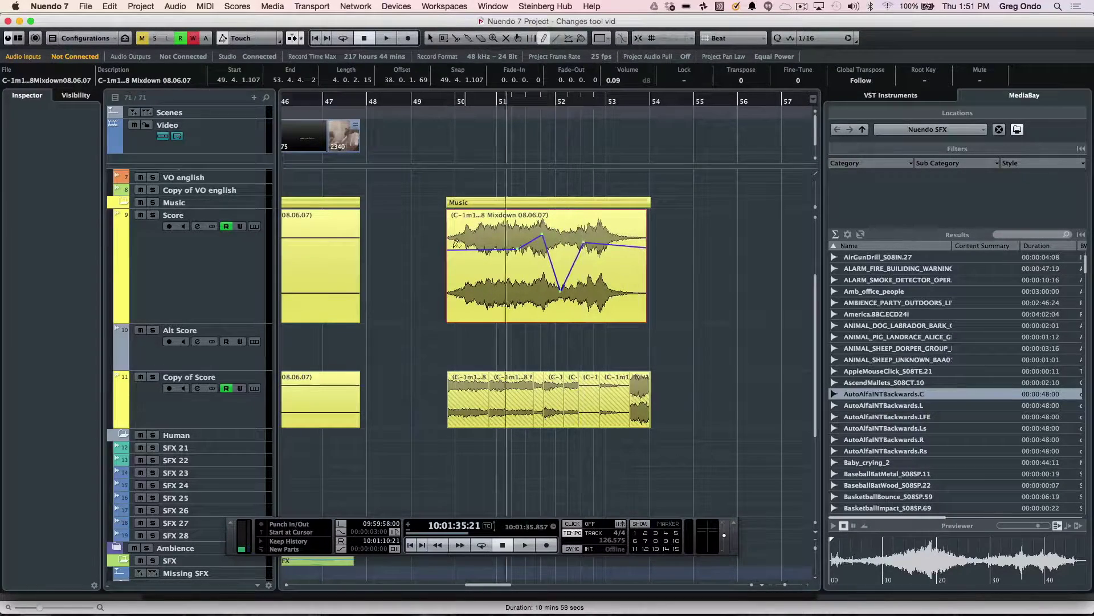
mouse_move(456, 276)
mouse_down()
mouse_move(471, 272)
mouse_move(486, 222)
mouse_move(519, 245)
mouse_up()
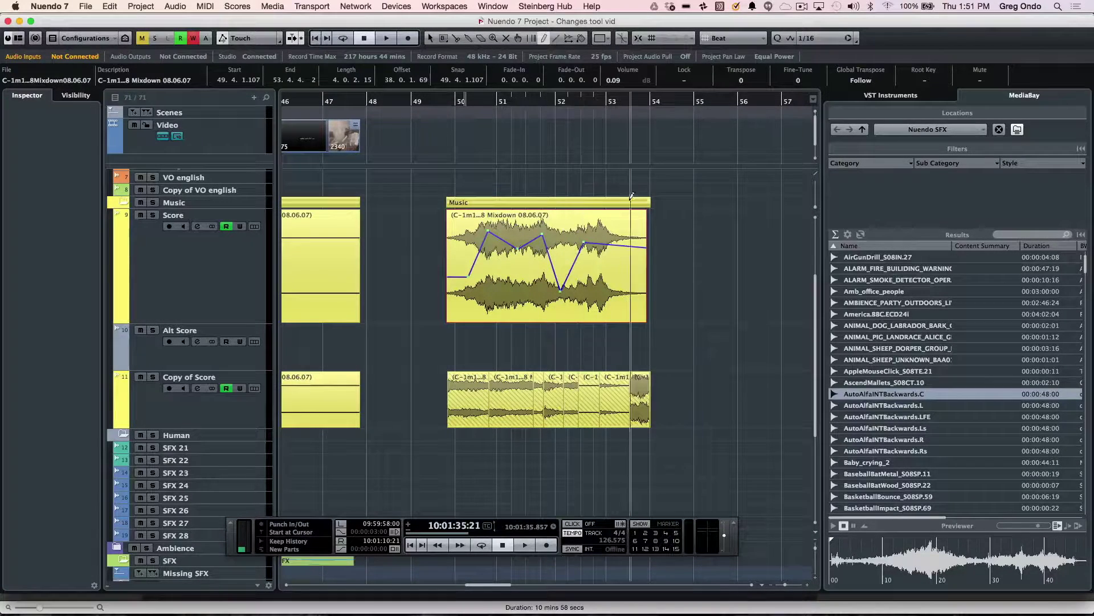
mouse_move(587, 244)
mouse_down()
mouse_move(613, 257)
mouse_move(627, 231)
mouse_move(604, 214)
mouse_move(606, 229)
mouse_up()
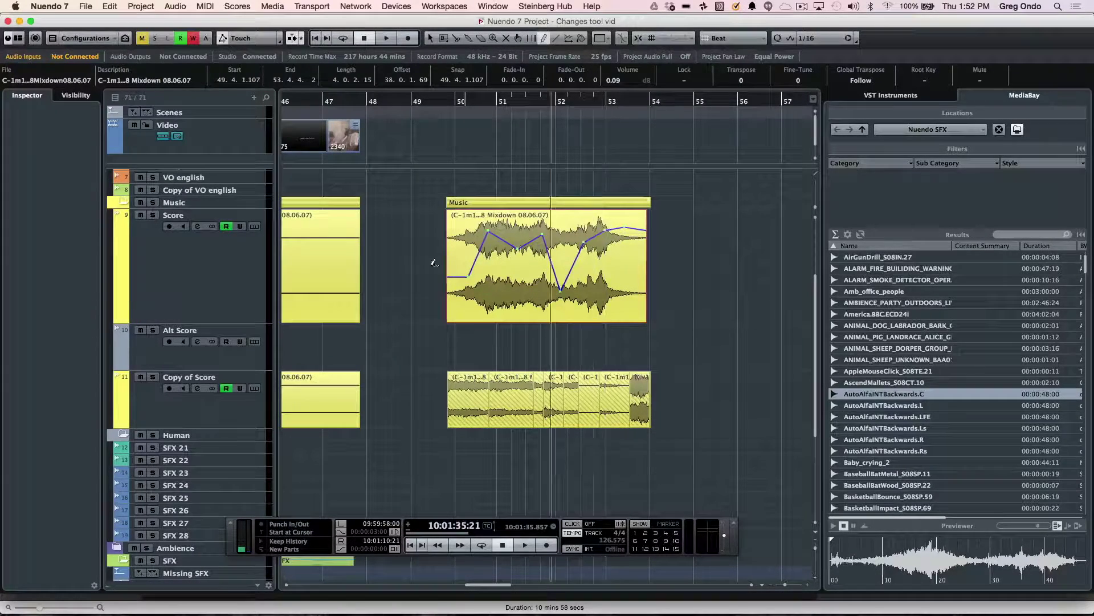
click(119, 319)
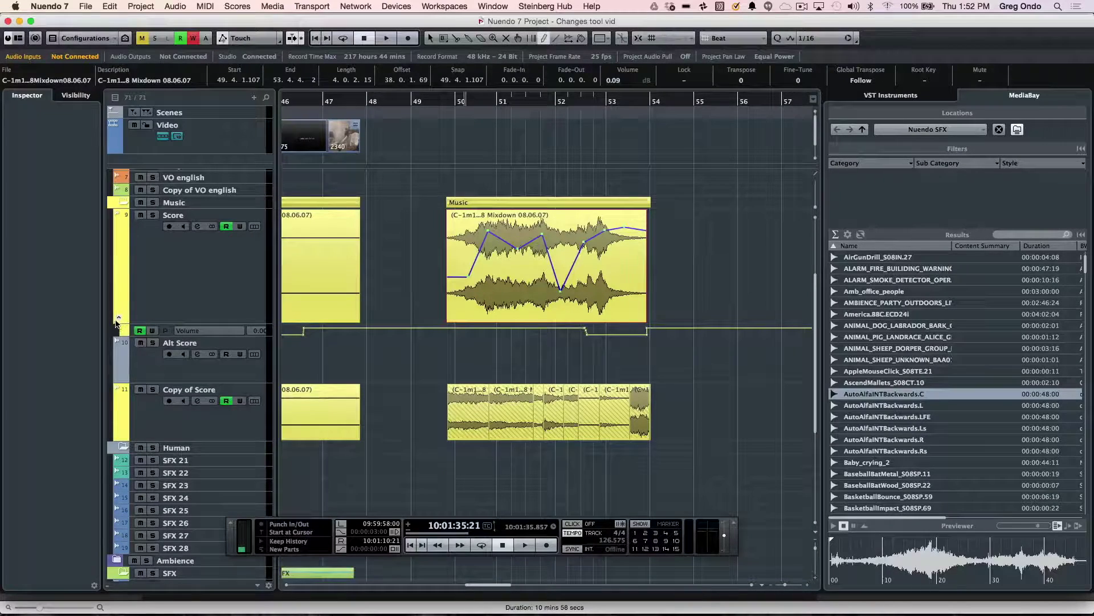
- Enlarge the Score Volume automation lane and draw a freehand curve from bar 50 to 53
click(211, 340)
drag(214, 334, 198, 383)
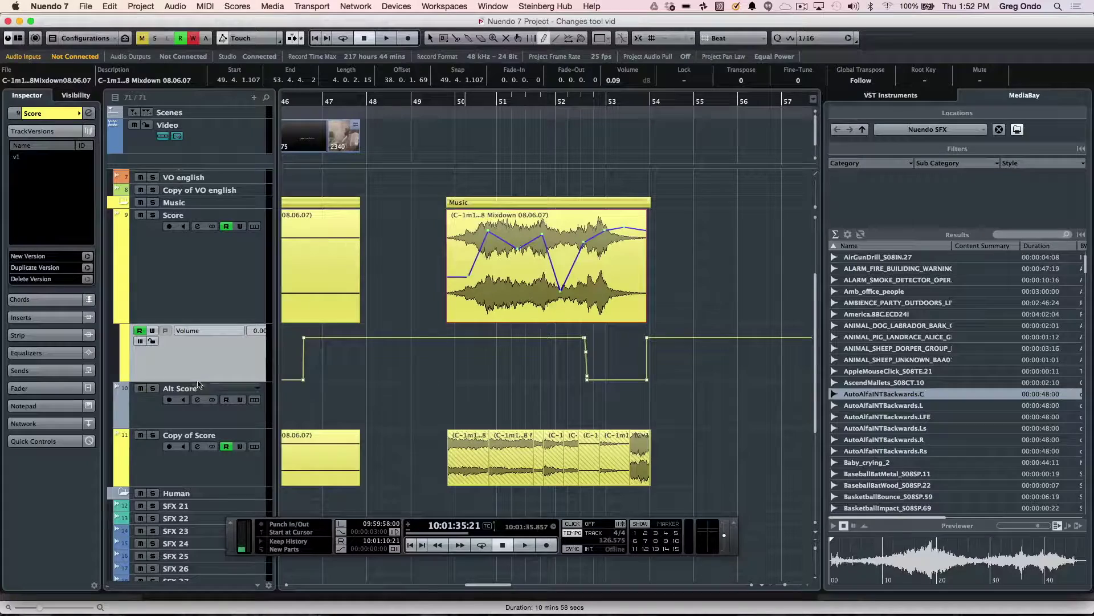
click(118, 315)
click(118, 316)
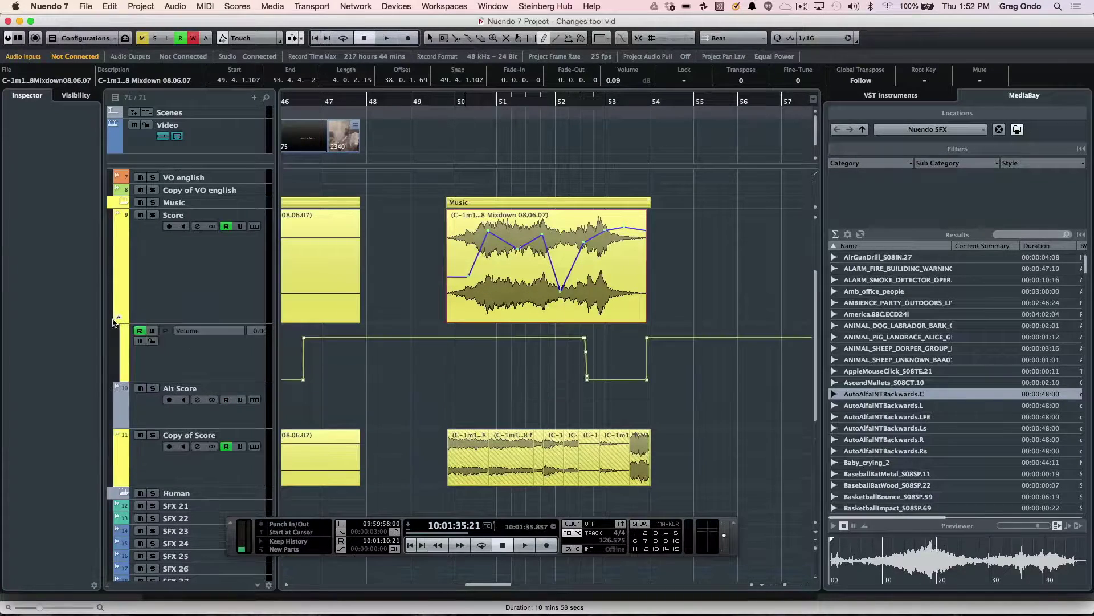
mouse_move(472, 349)
mouse_down()
mouse_move(513, 338)
mouse_move(526, 359)
mouse_move(546, 345)
mouse_move(590, 366)
mouse_move(633, 350)
mouse_up()
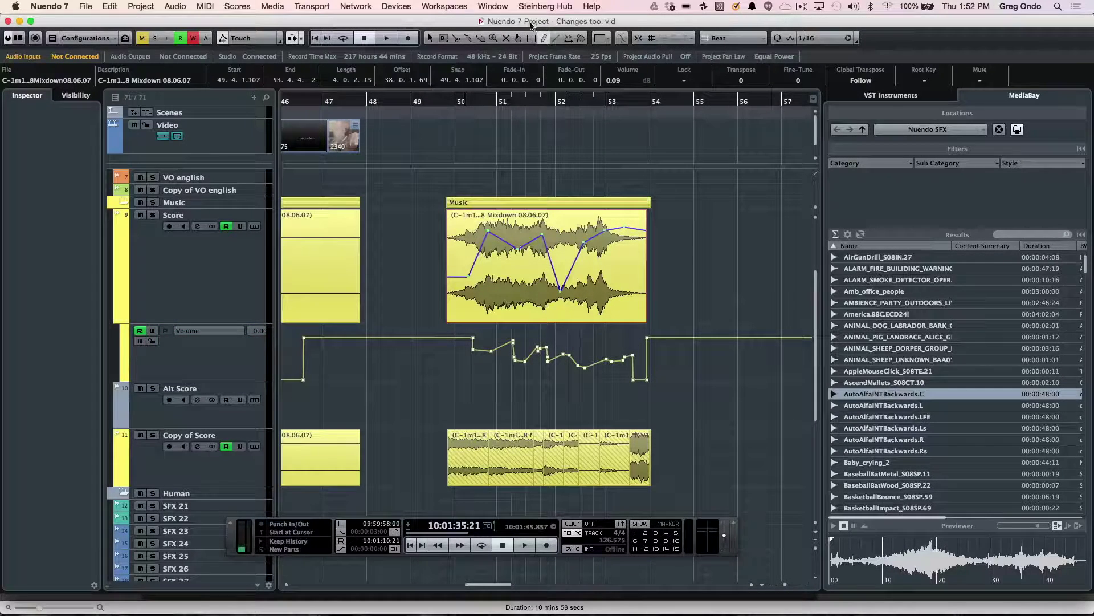
click(561, 44)
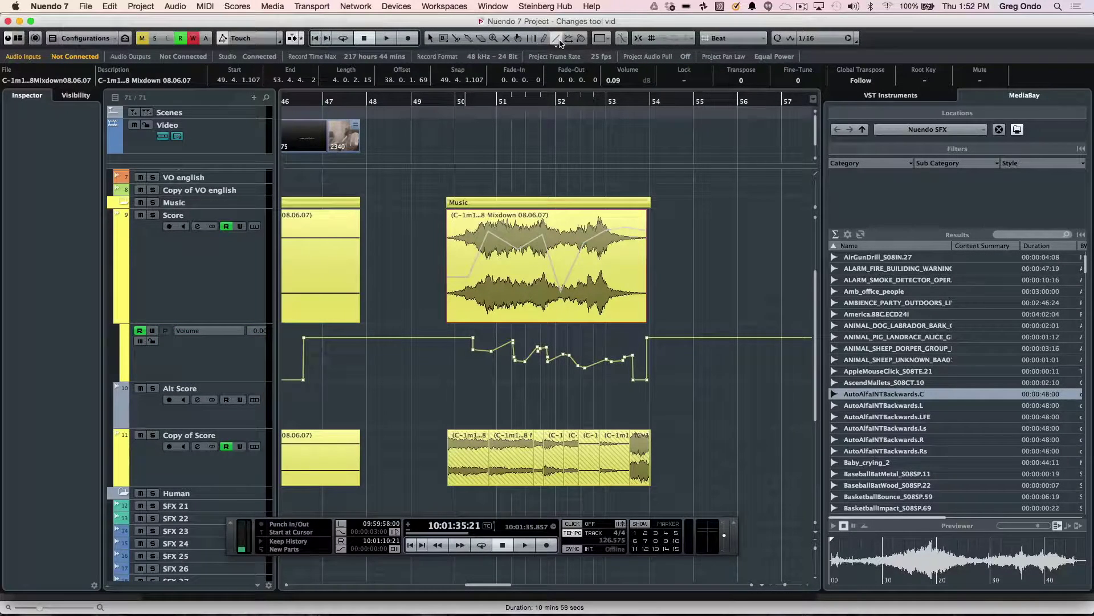
- Draw a straight volume ramp down from bar 50 and a parabola dip after bar 54
click(561, 44)
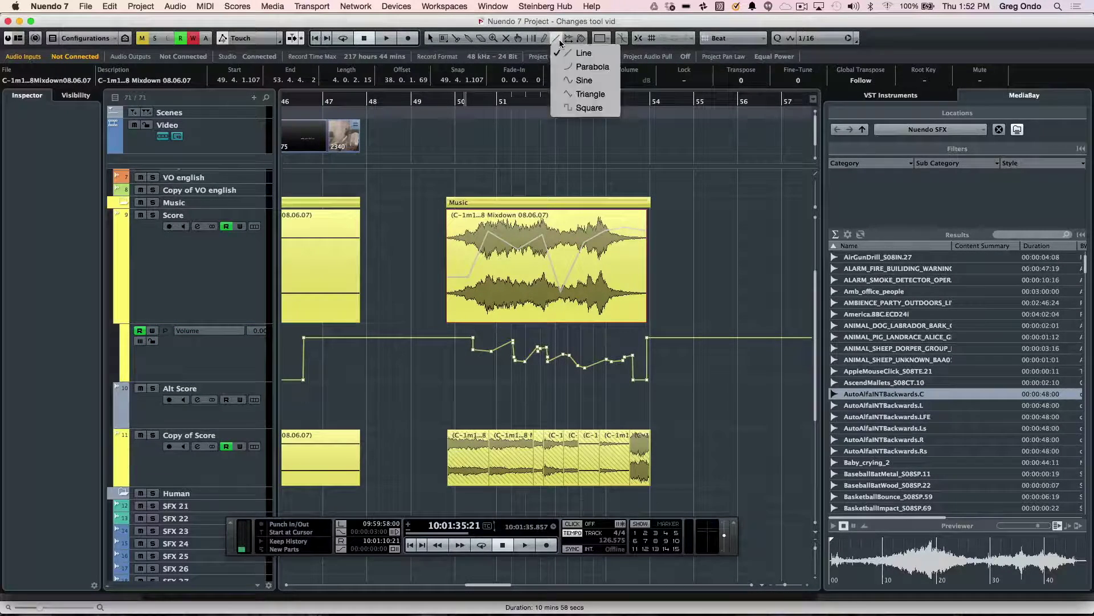
click(590, 54)
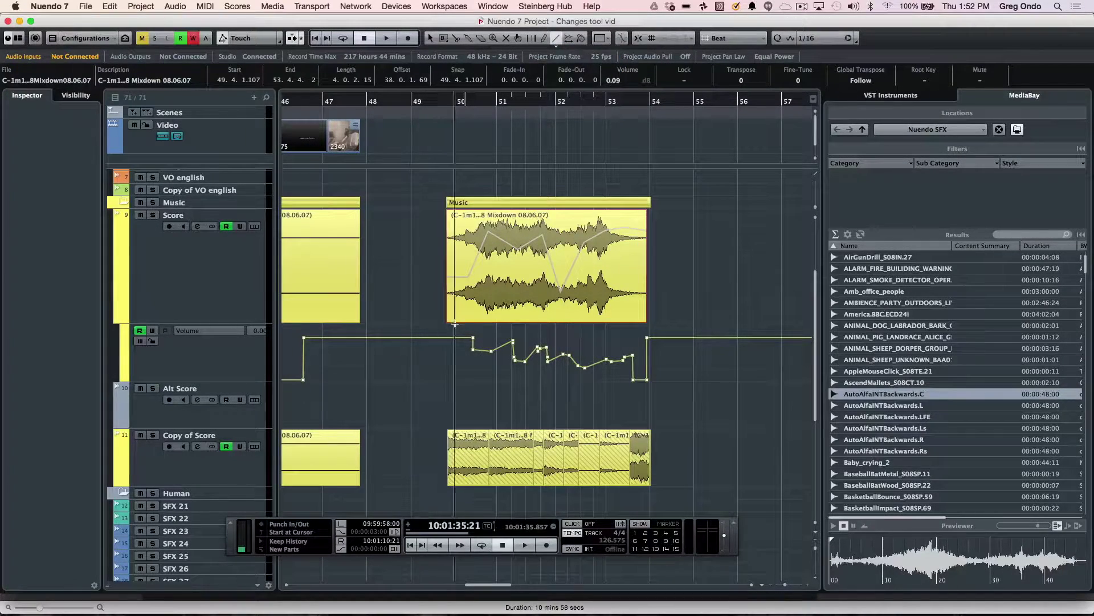
drag(456, 330, 648, 389)
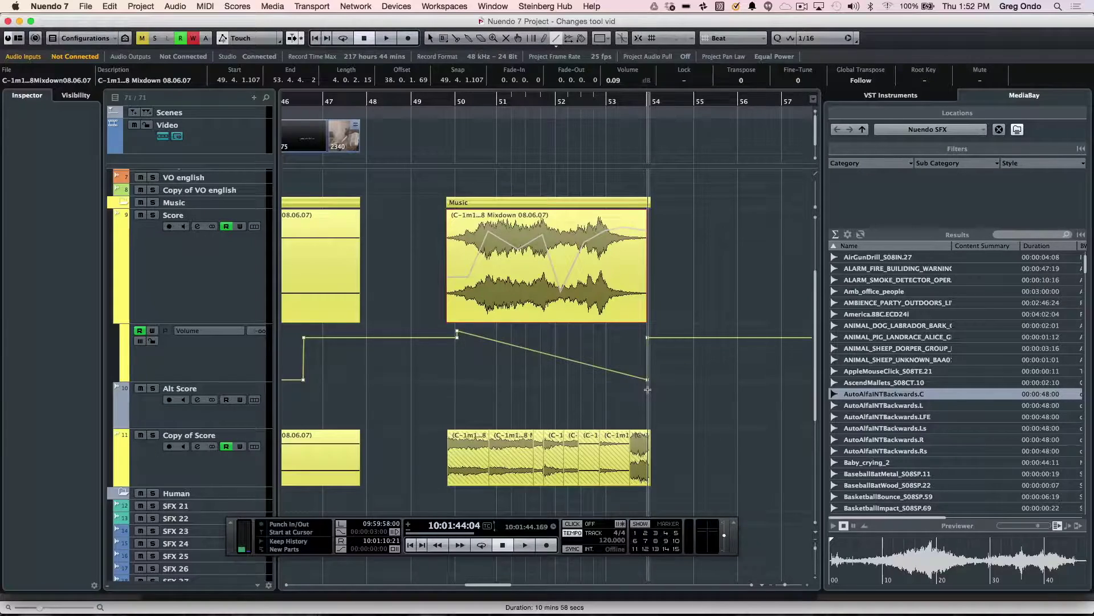
click(556, 40)
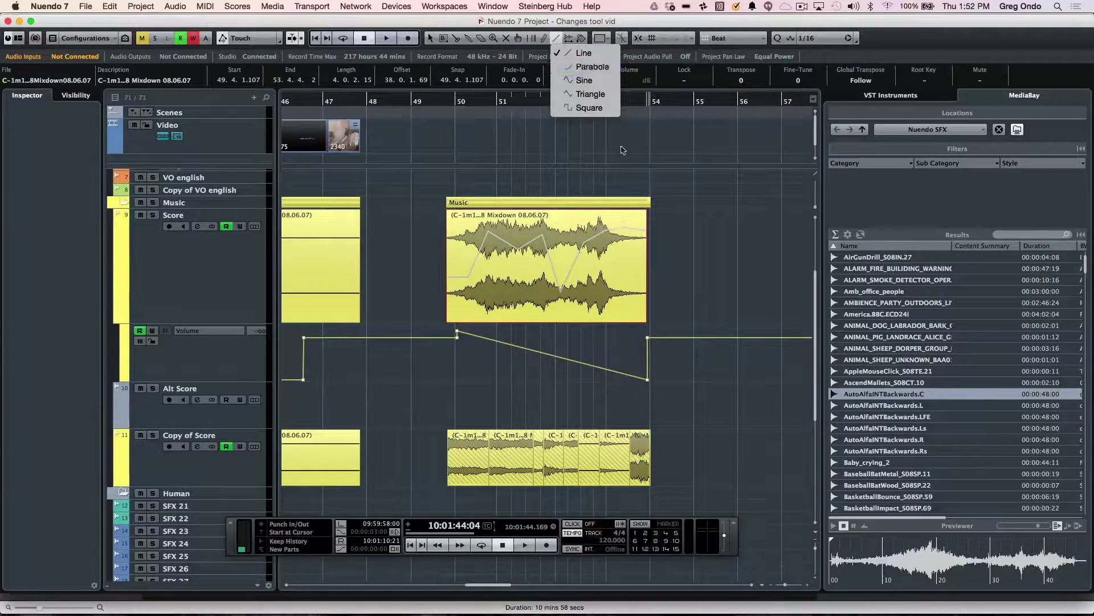
click(592, 67)
drag(691, 377, 732, 337)
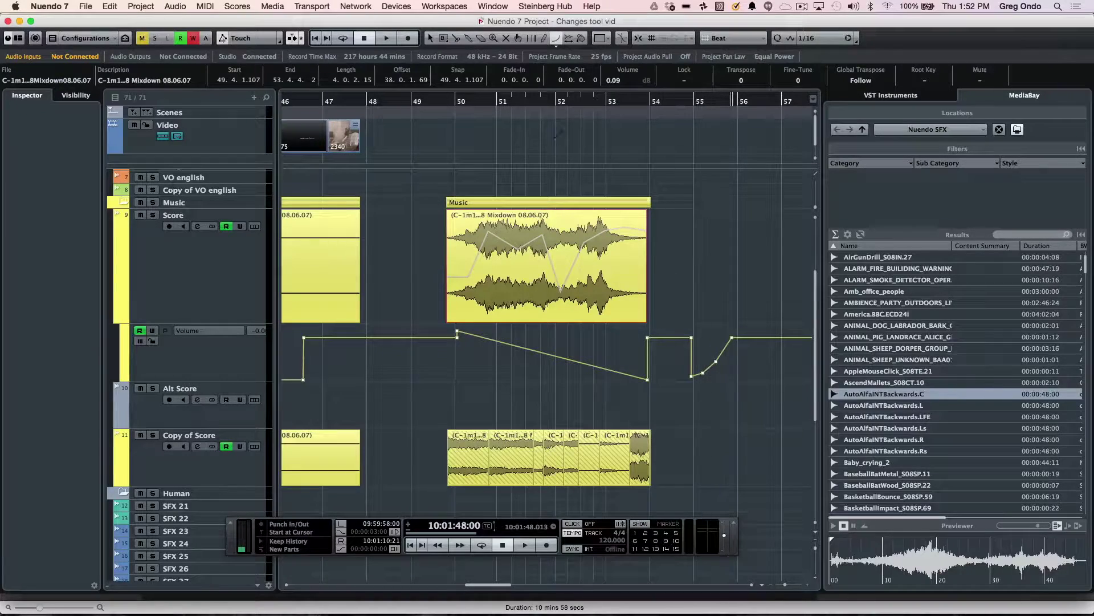
- Draw a triangle-wave volume pattern across bars 50–53 on the Score automation lane
click(557, 38)
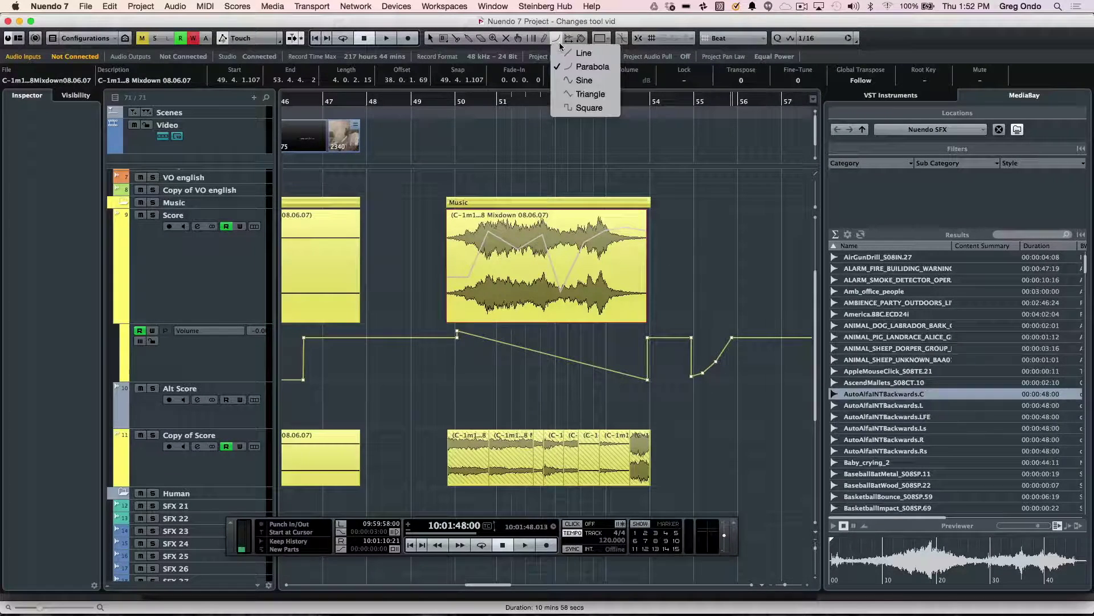
click(592, 94)
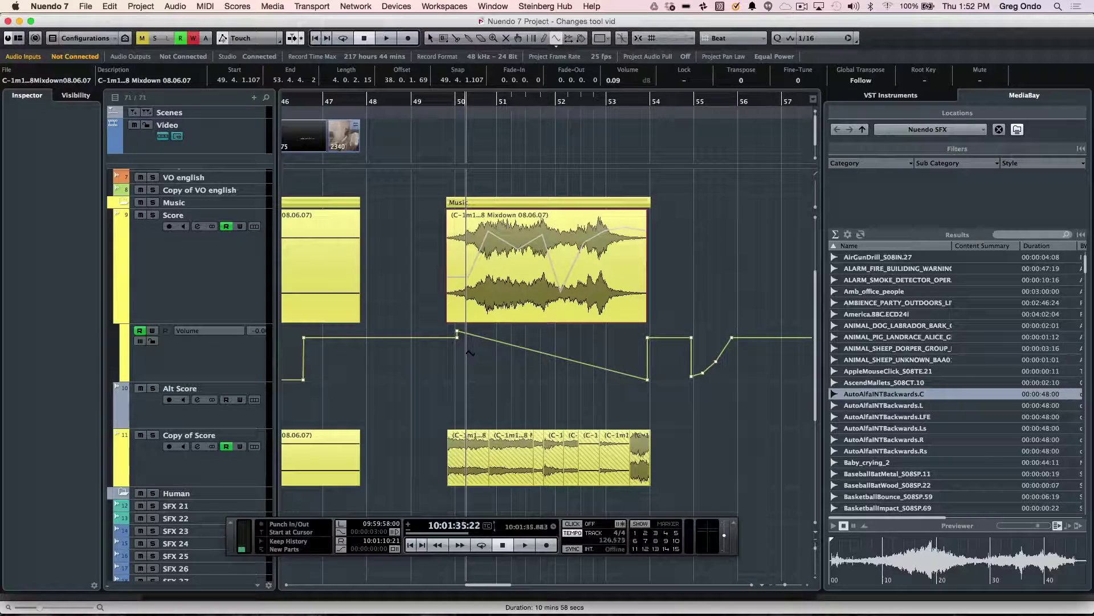
drag(468, 352, 642, 387)
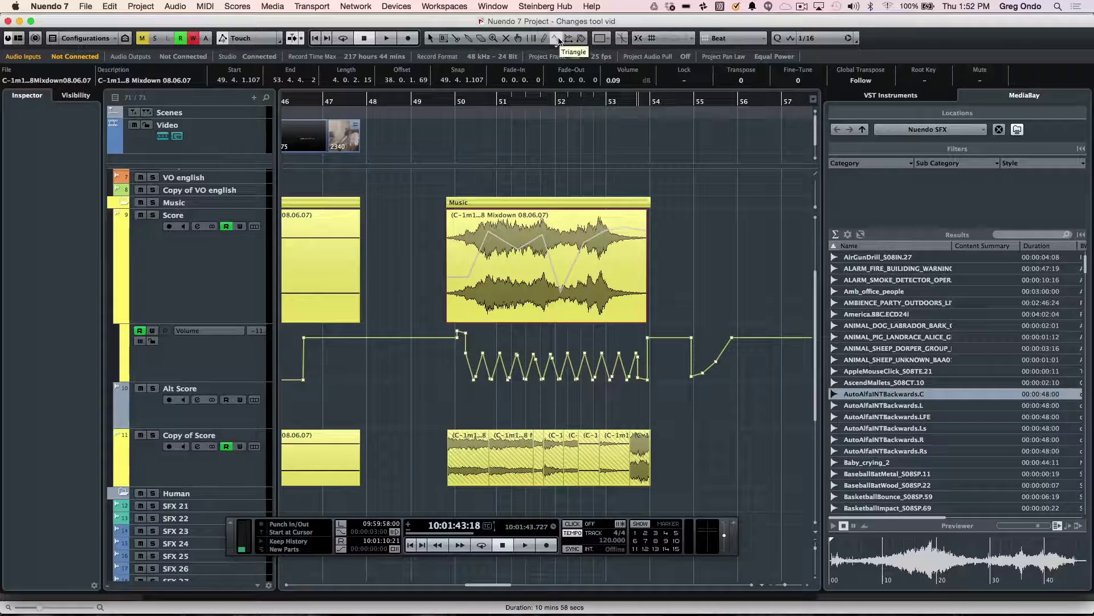
click(558, 41)
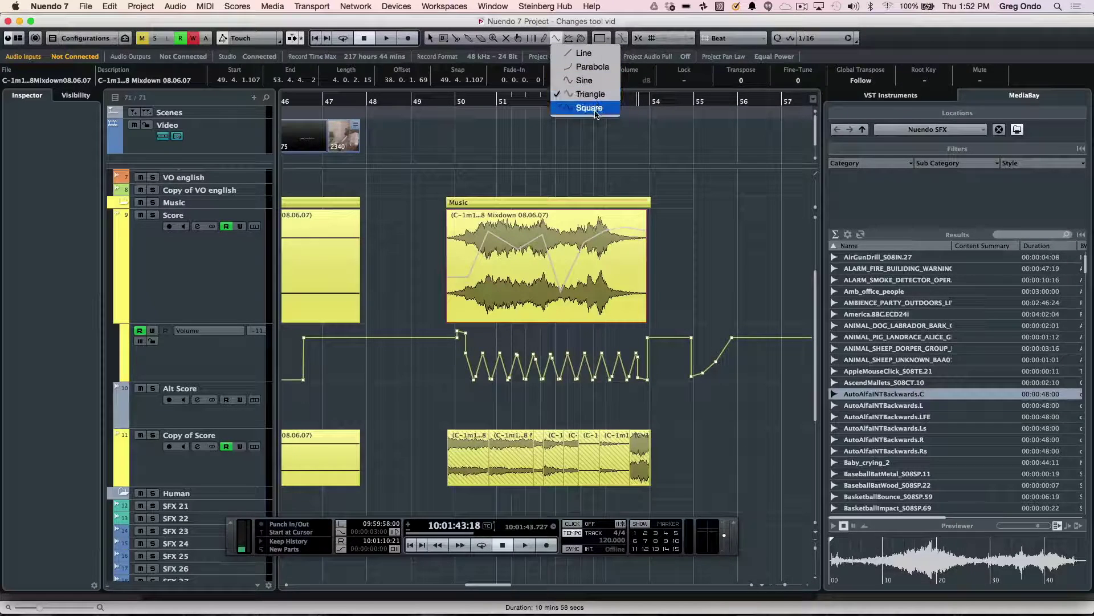
- Audition the Music event on the Score track with the Play tool
click(507, 266)
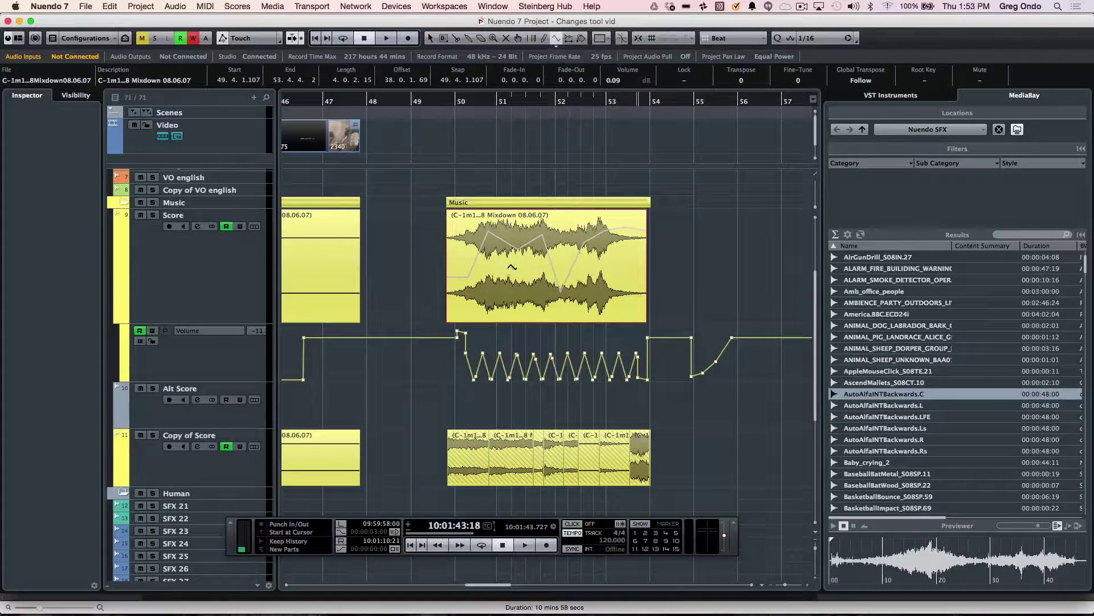
click(570, 40)
click(569, 40)
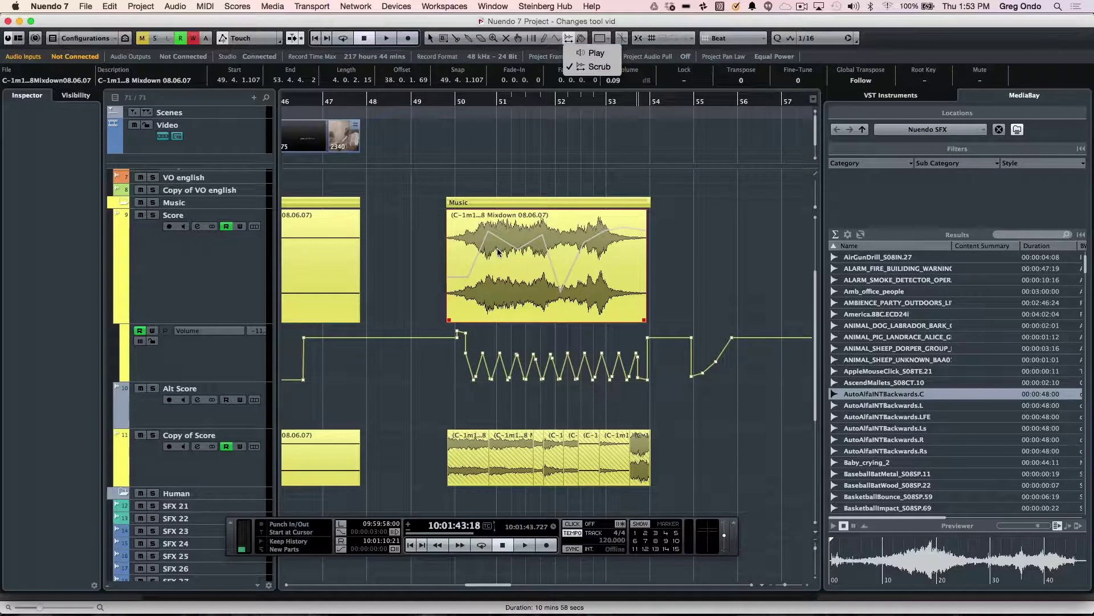
click(498, 251)
click(569, 39)
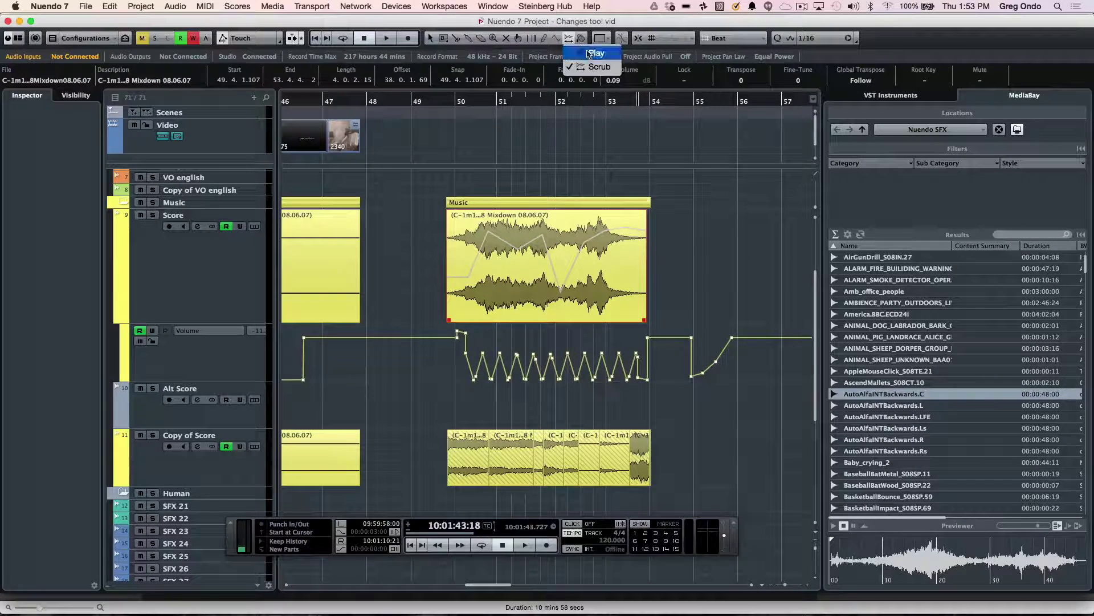
click(587, 54)
click(510, 269)
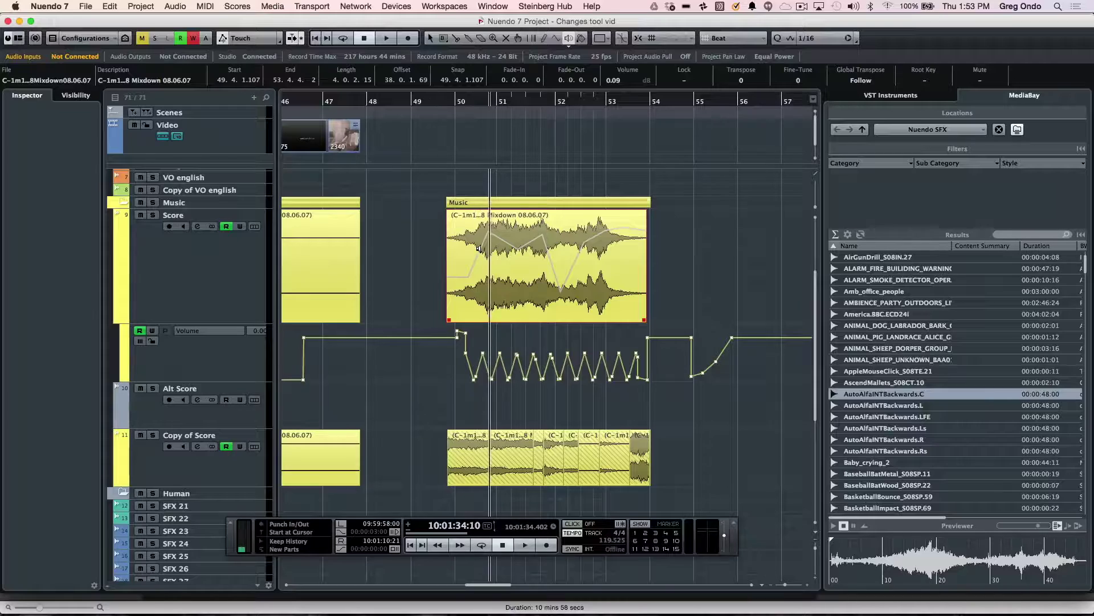
- Switch the Play tool to Scrub and scrub through the Music event near bar 51
click(569, 39)
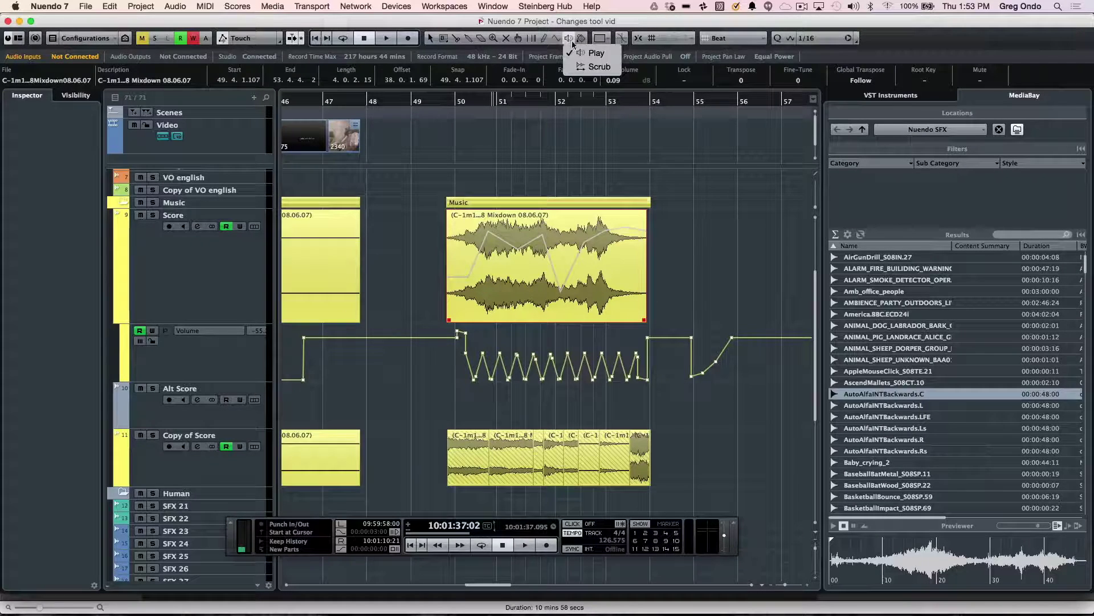
click(587, 66)
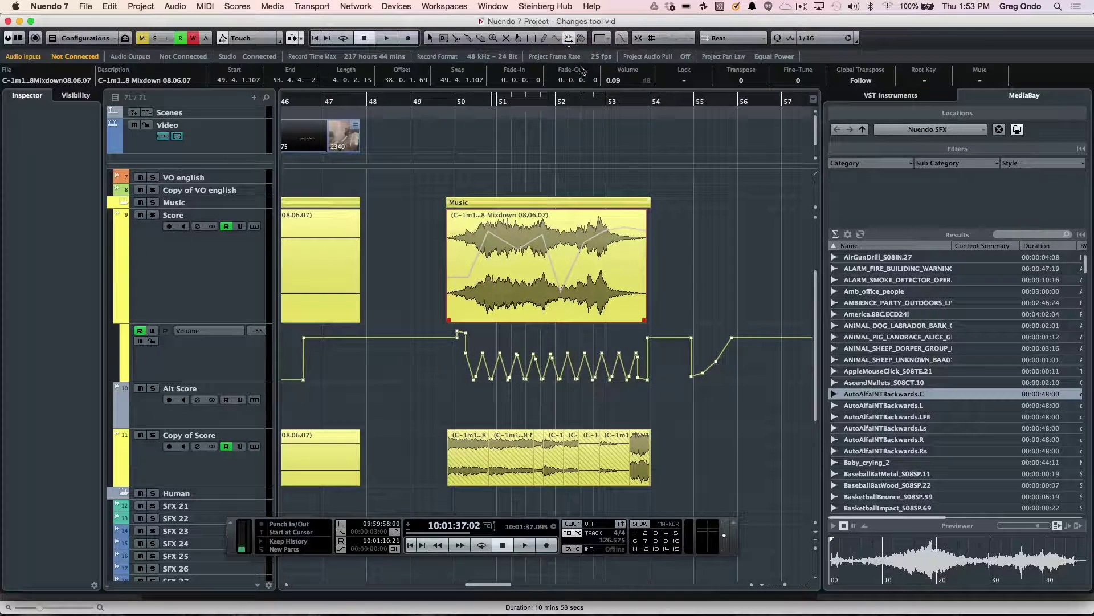
drag(537, 256, 525, 238)
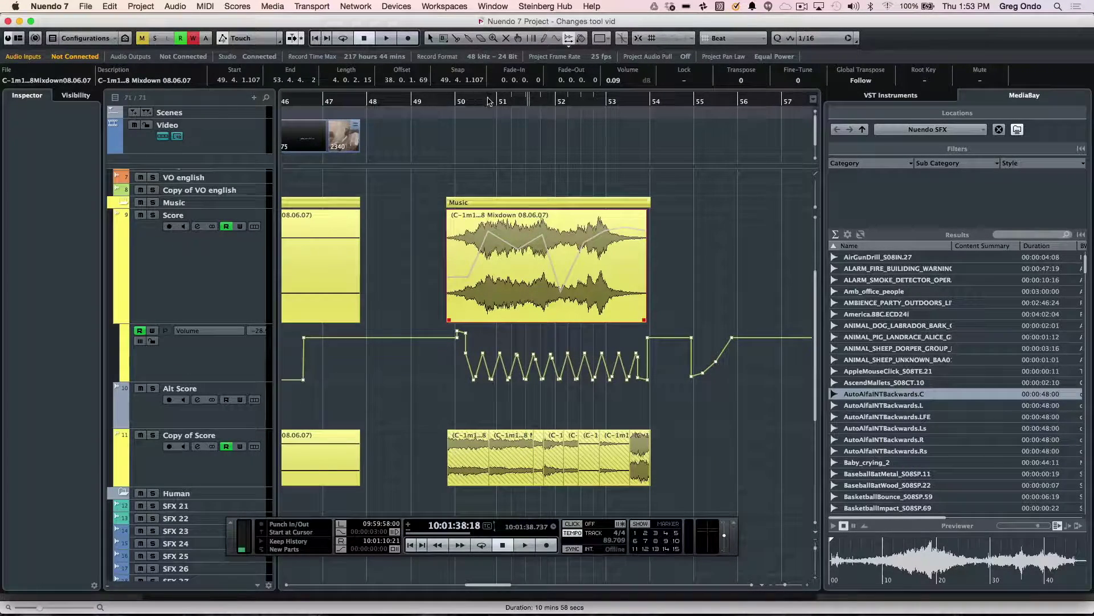
drag(489, 101, 477, 264)
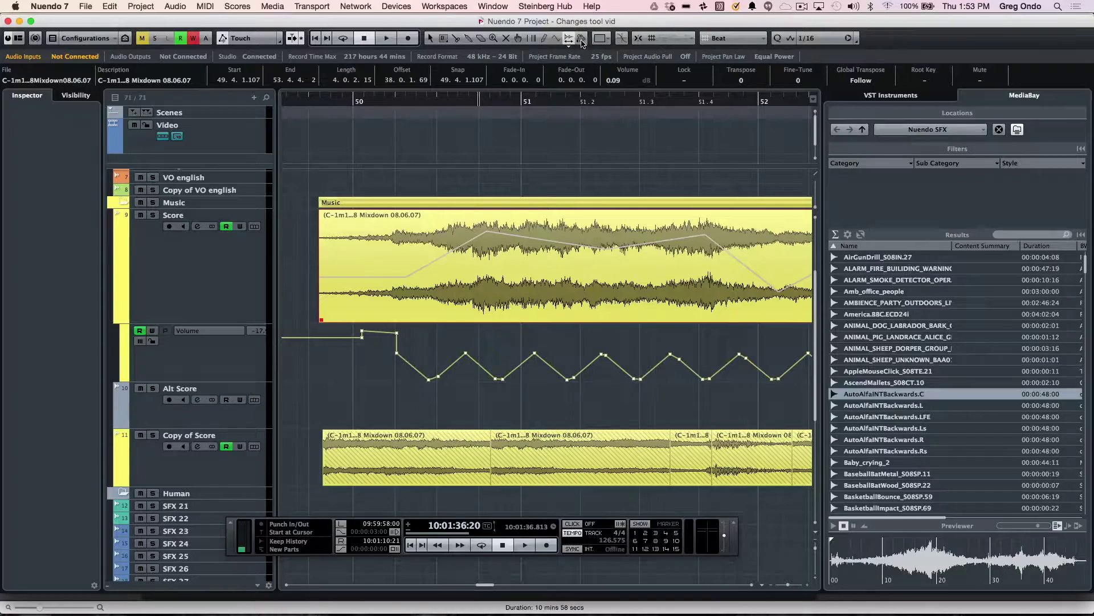
drag(487, 104, 486, 96)
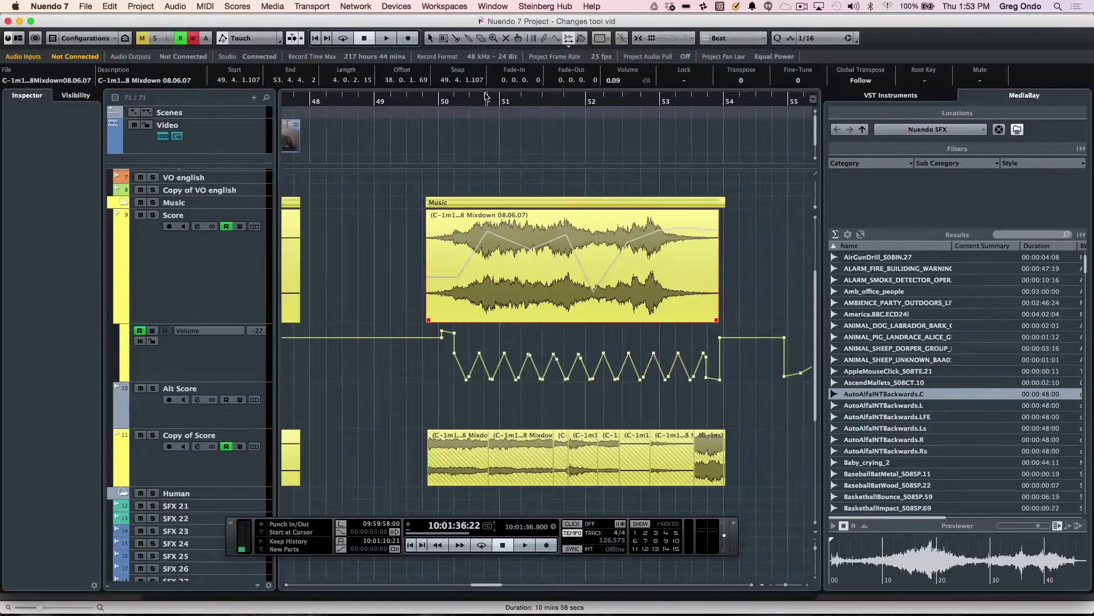
click(581, 38)
- Paint the Score track's Music event orange with Color 3
right_click(540, 260)
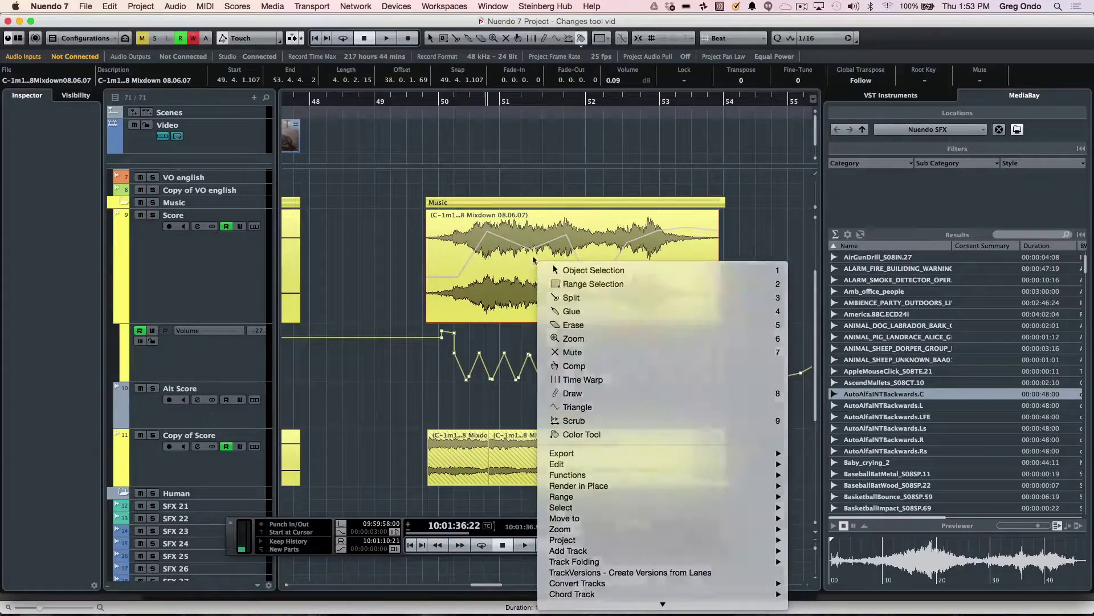
click(587, 288)
drag(477, 256, 531, 256)
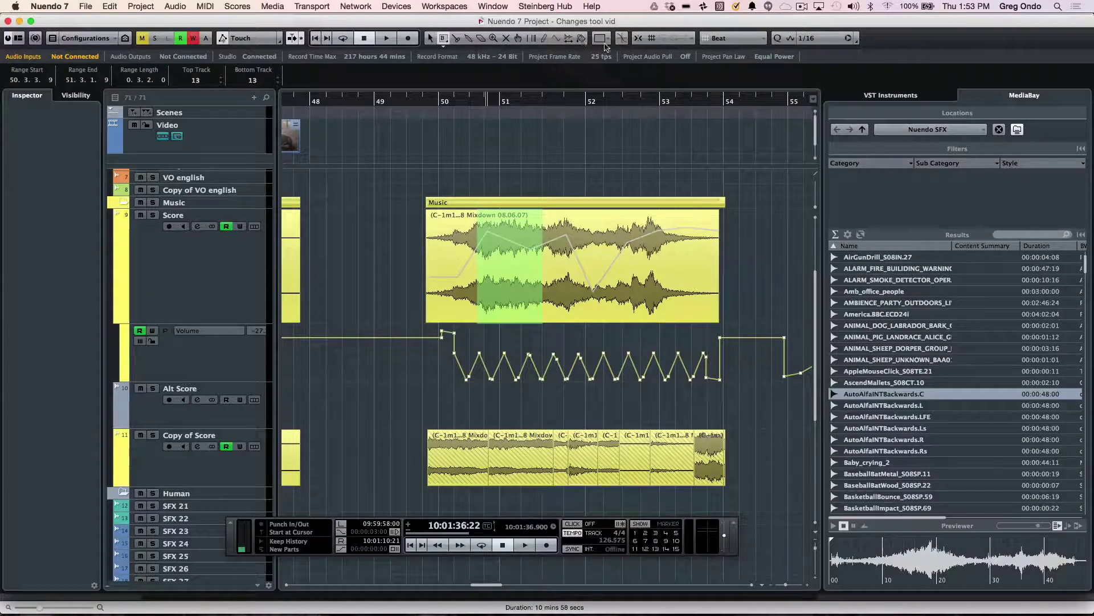
click(586, 43)
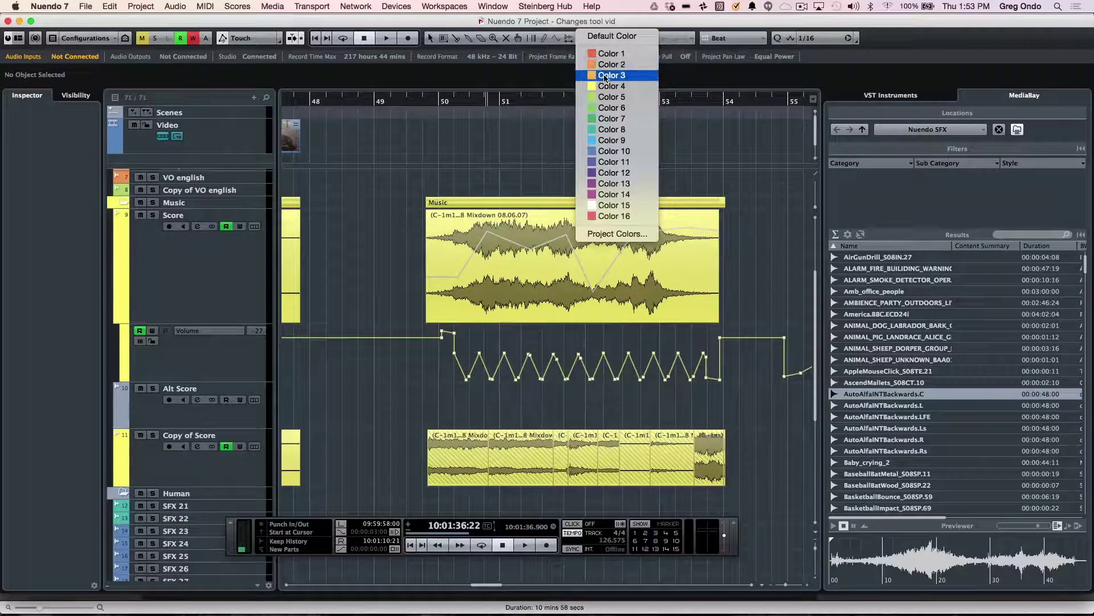
click(606, 76)
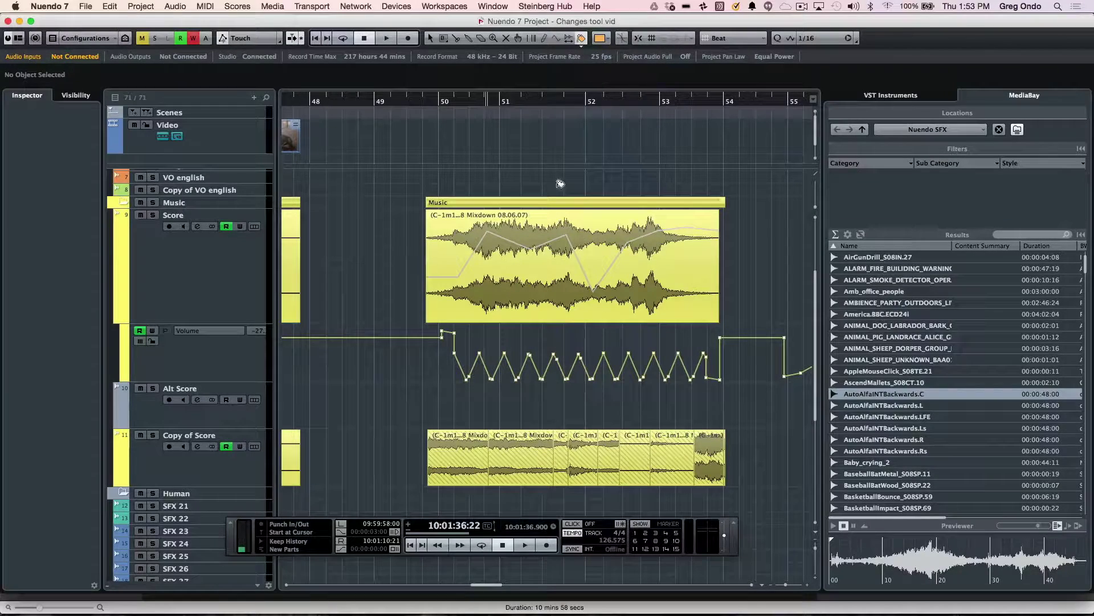
click(557, 242)
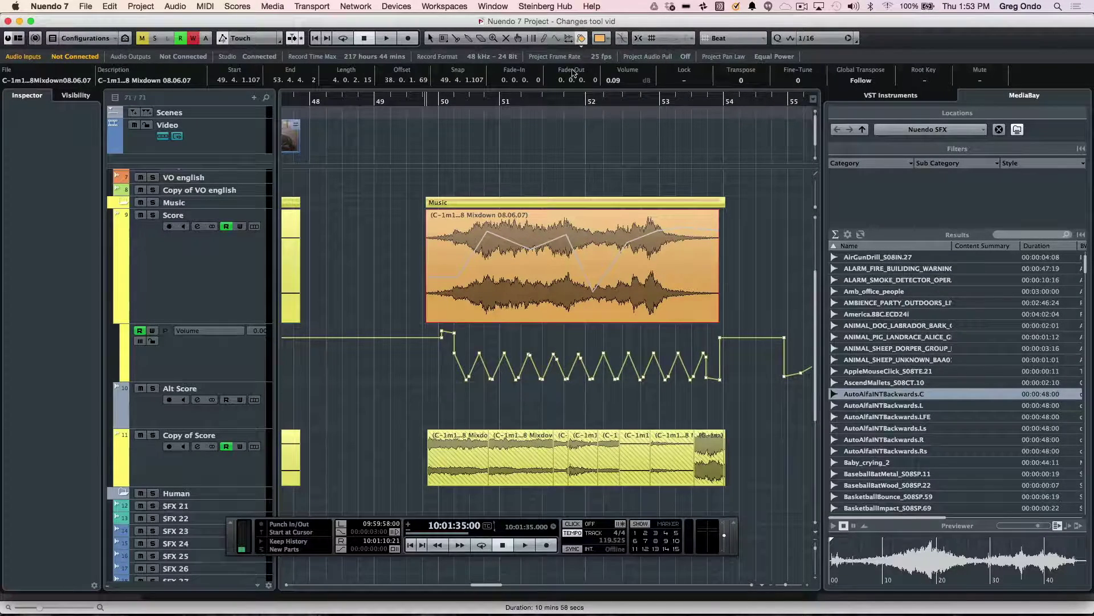
- Split the orange Music event at two points into three parts
right_click(525, 301)
click(551, 274)
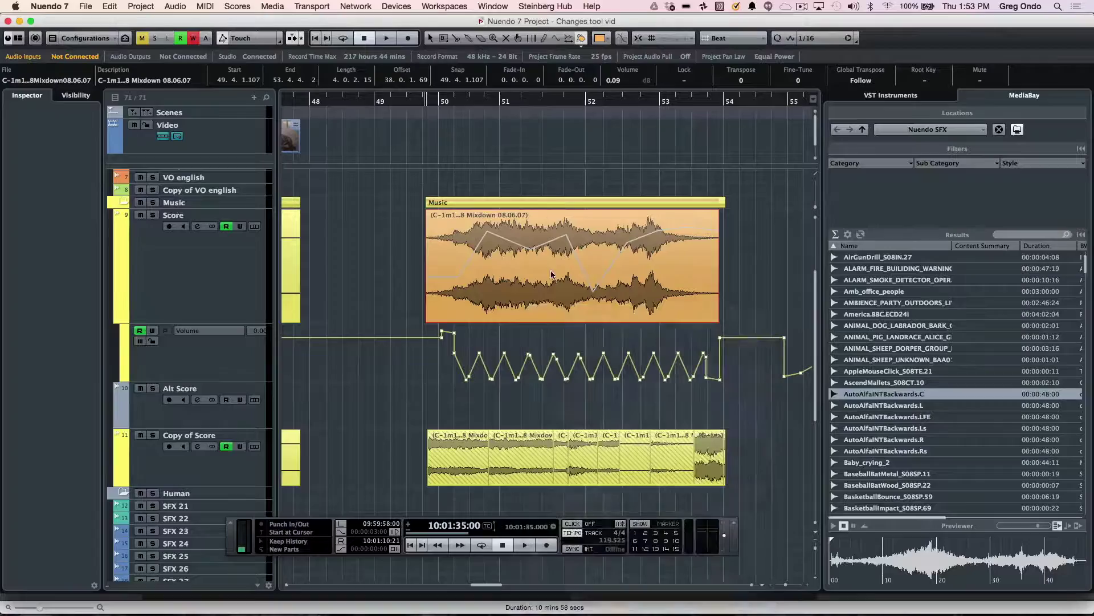
click(537, 268)
click(591, 265)
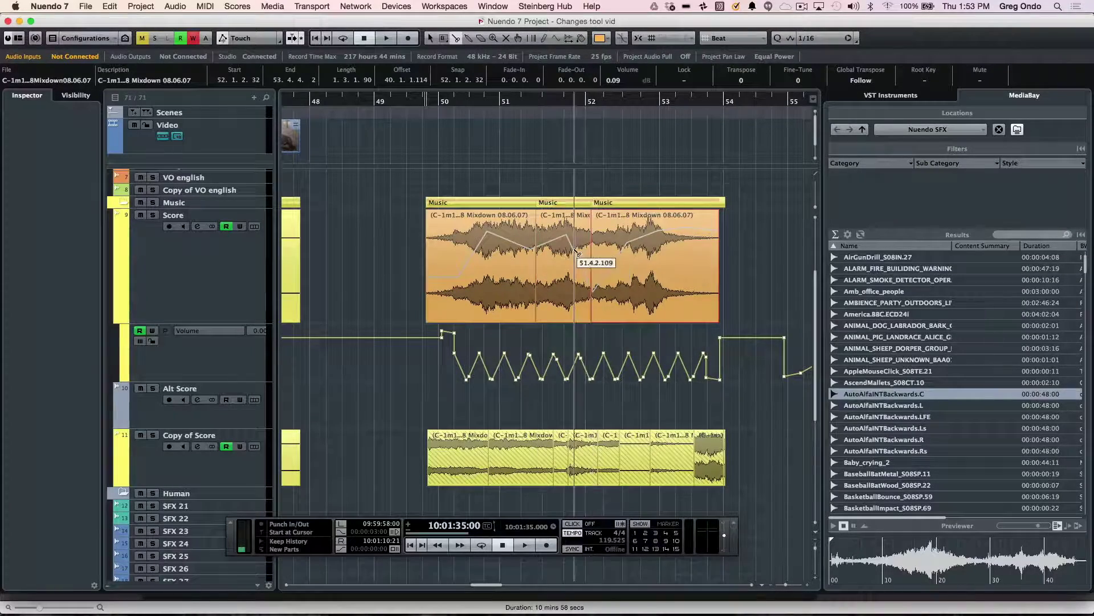
- Colour the middle Music part (51.2.3.94 to 52.1.2.32) green with Color 6, then deselect all
right_click(576, 251)
click(587, 253)
click(551, 255)
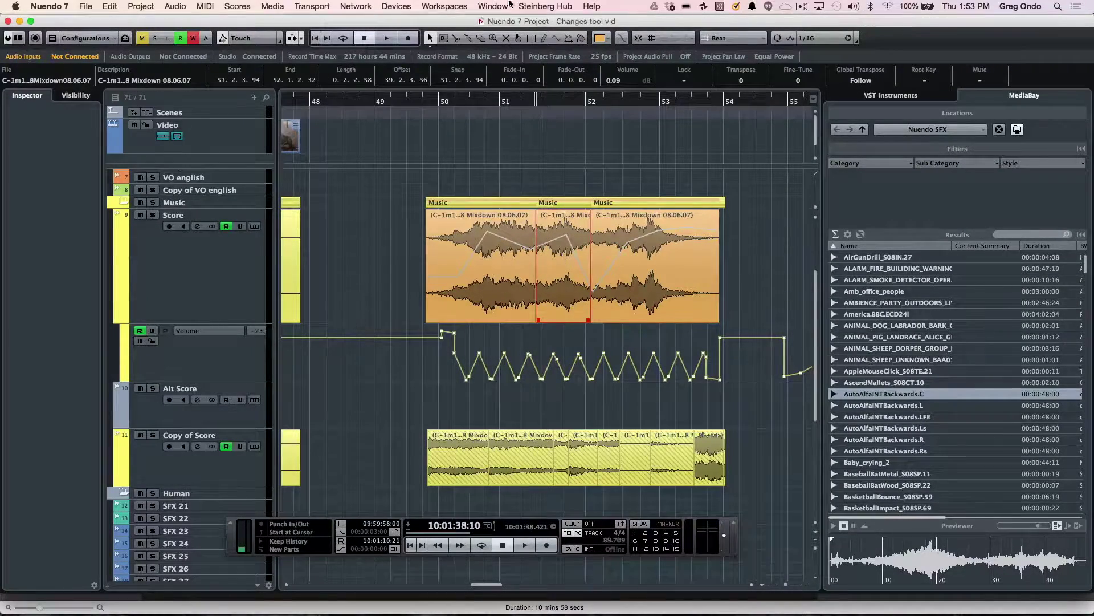
click(581, 41)
click(597, 37)
click(591, 108)
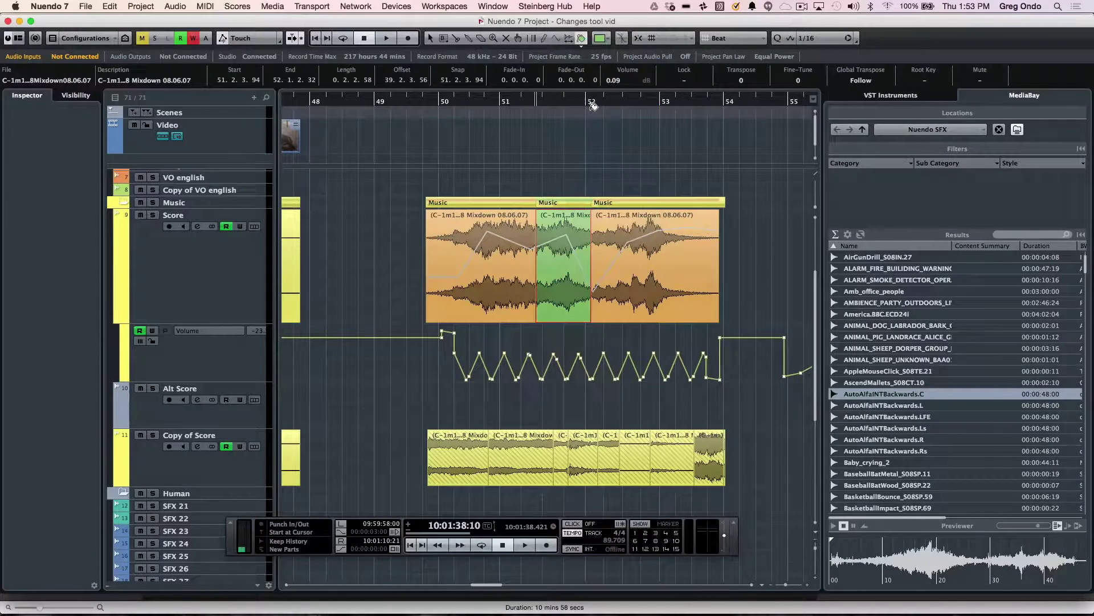
click(588, 143)
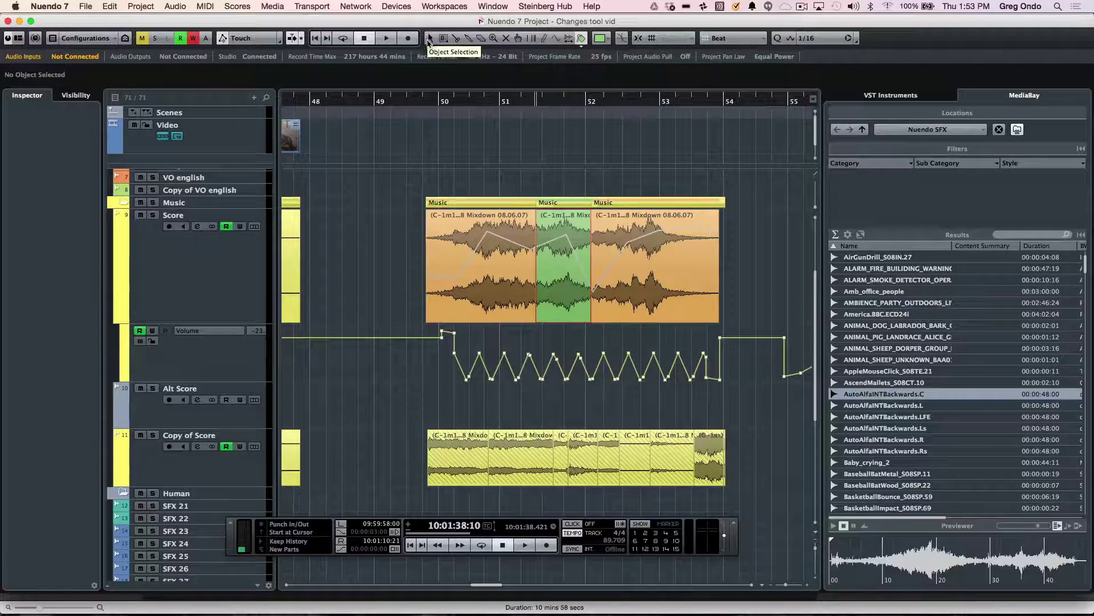
right_click(493, 172)
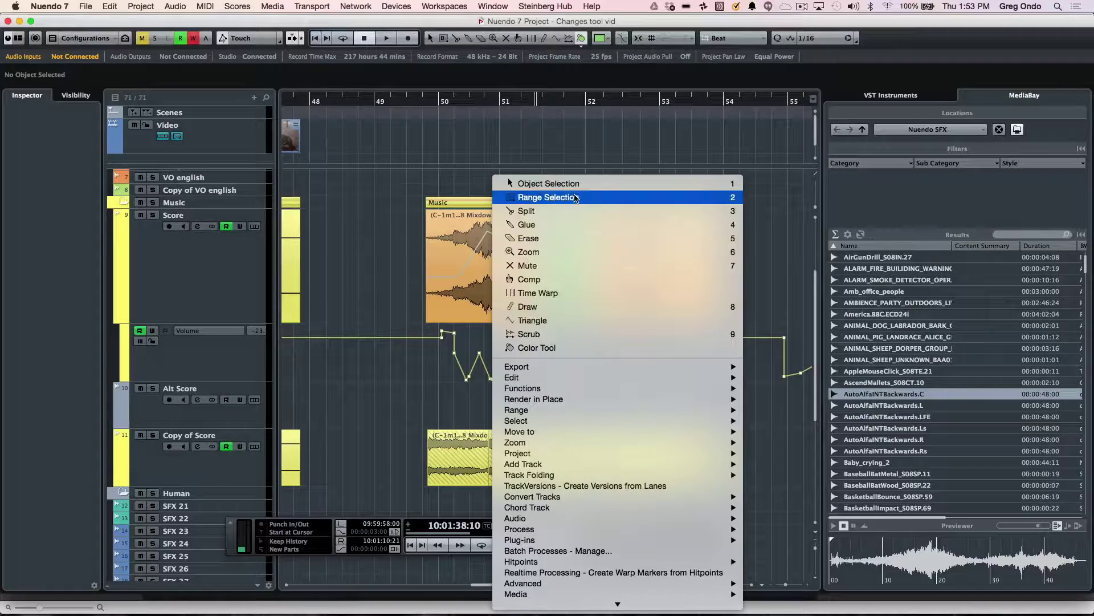
click(434, 291)
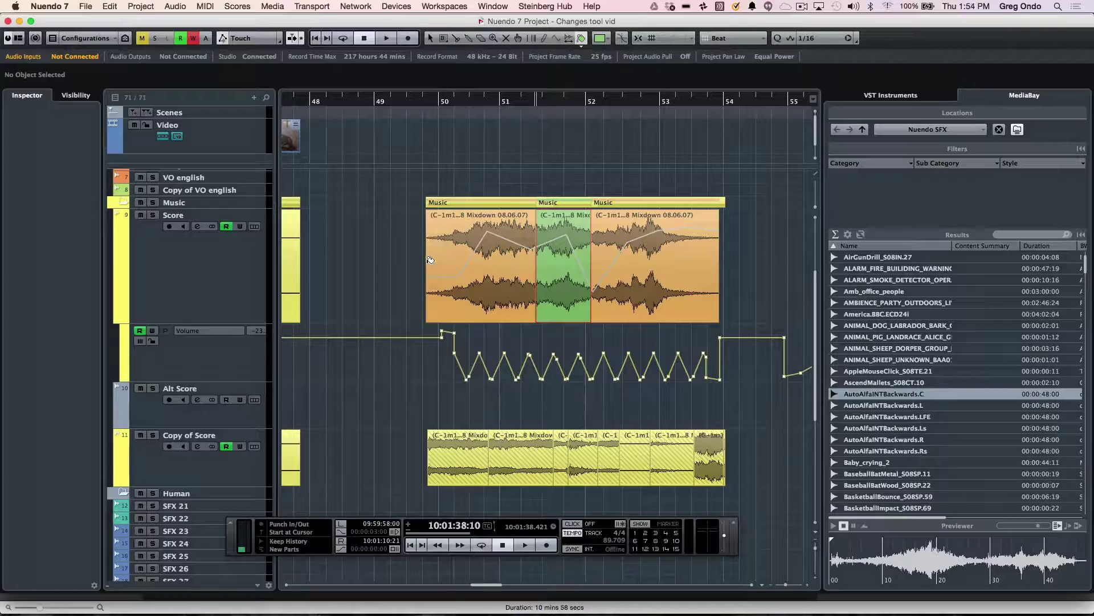